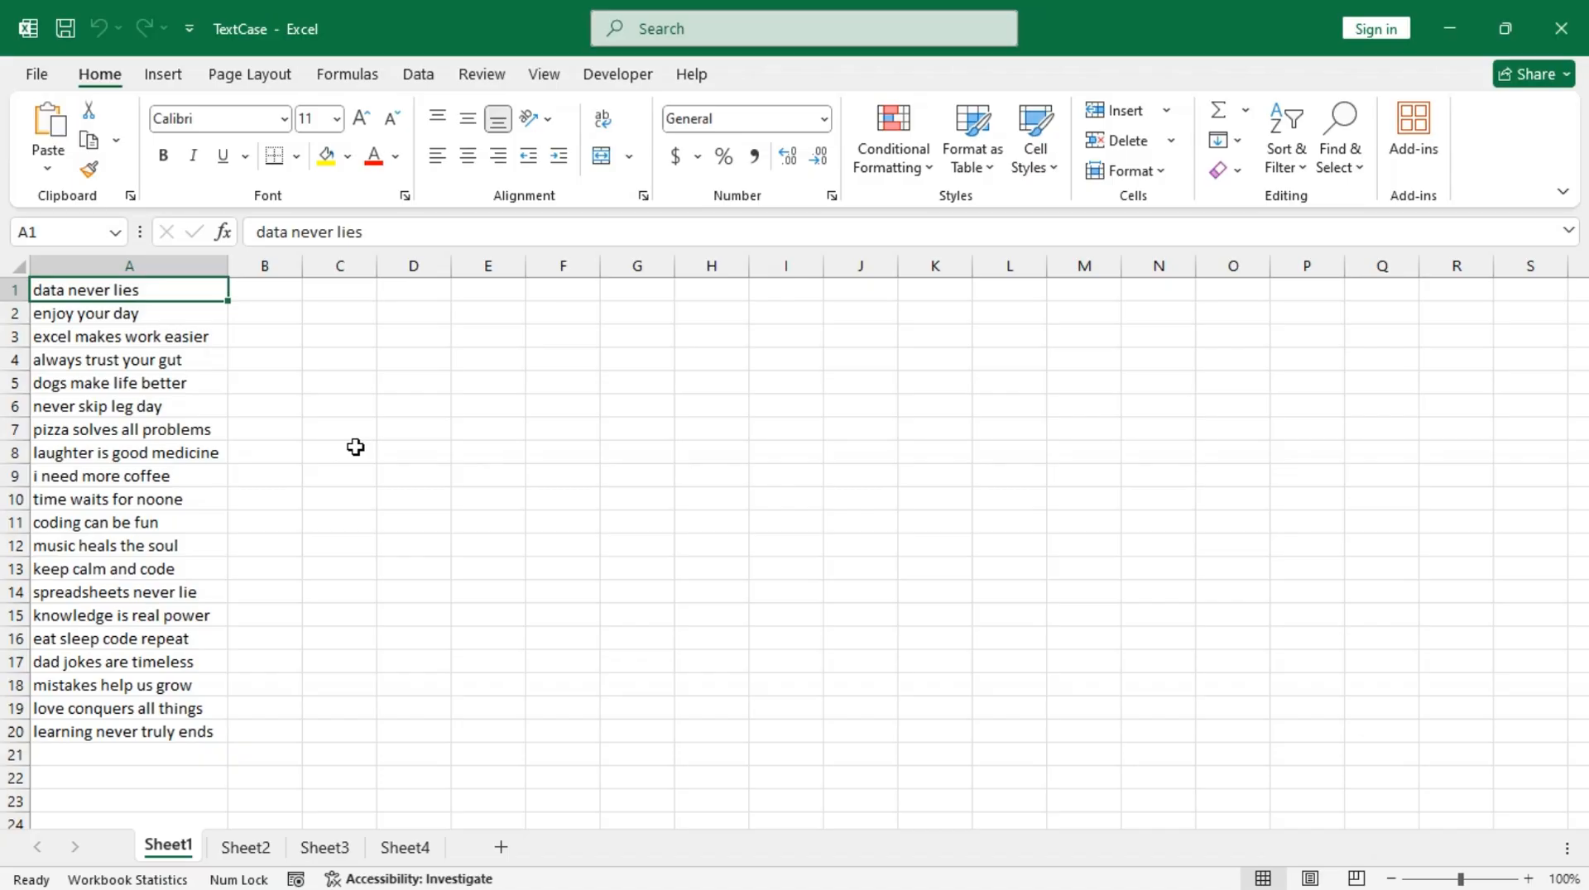
Step: Convert A1:A20 to uppercase with an UPPER formula spilling from B1, and fit column B's width to its contents
left_click(269, 296)
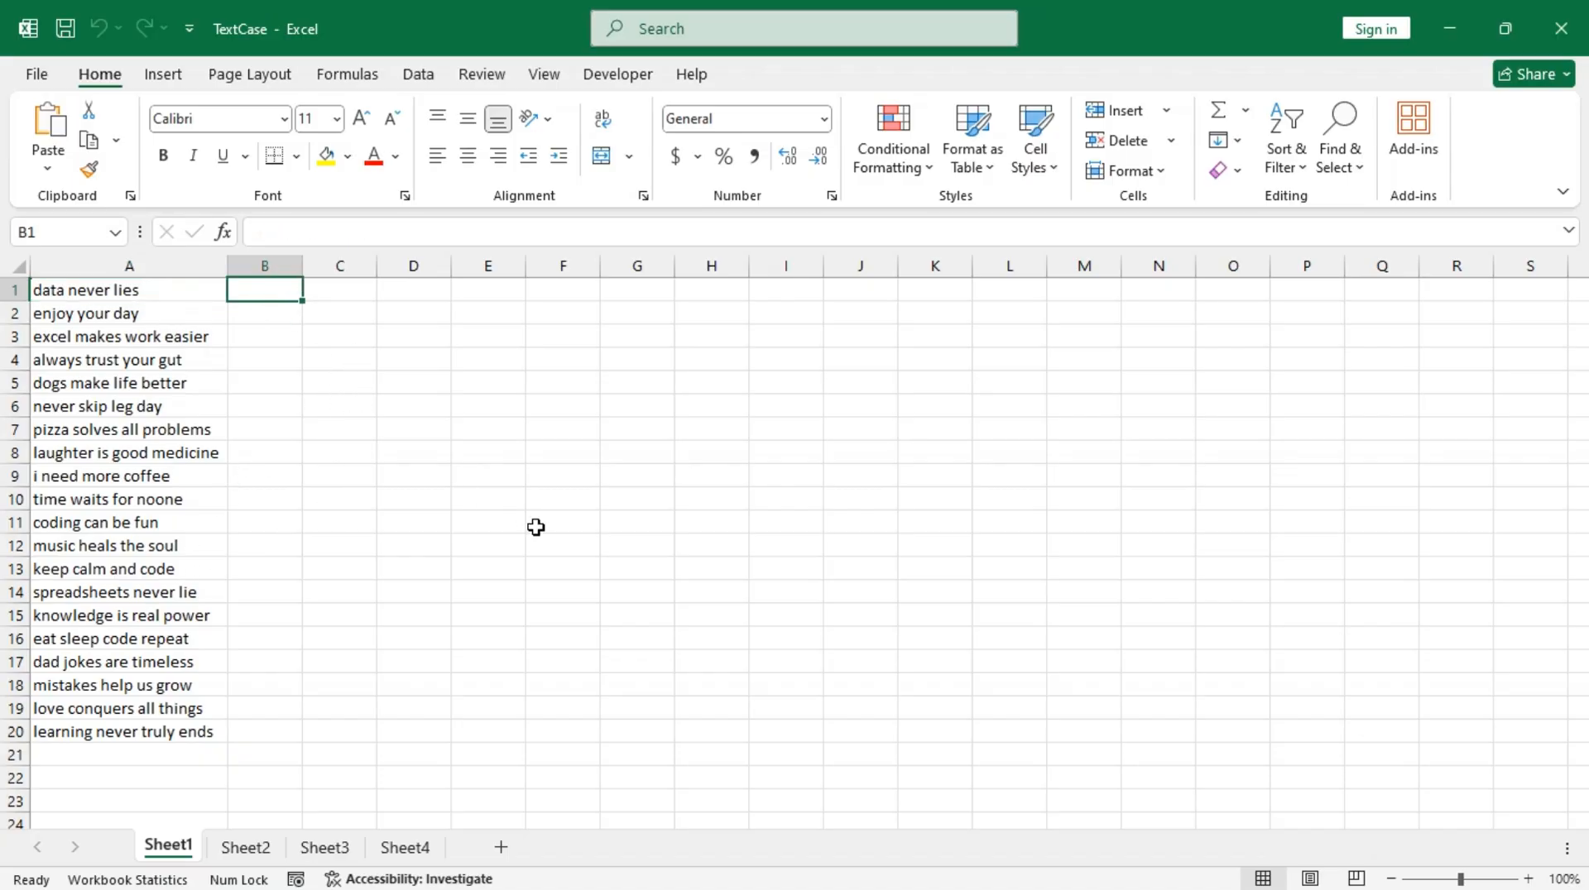
type("=")
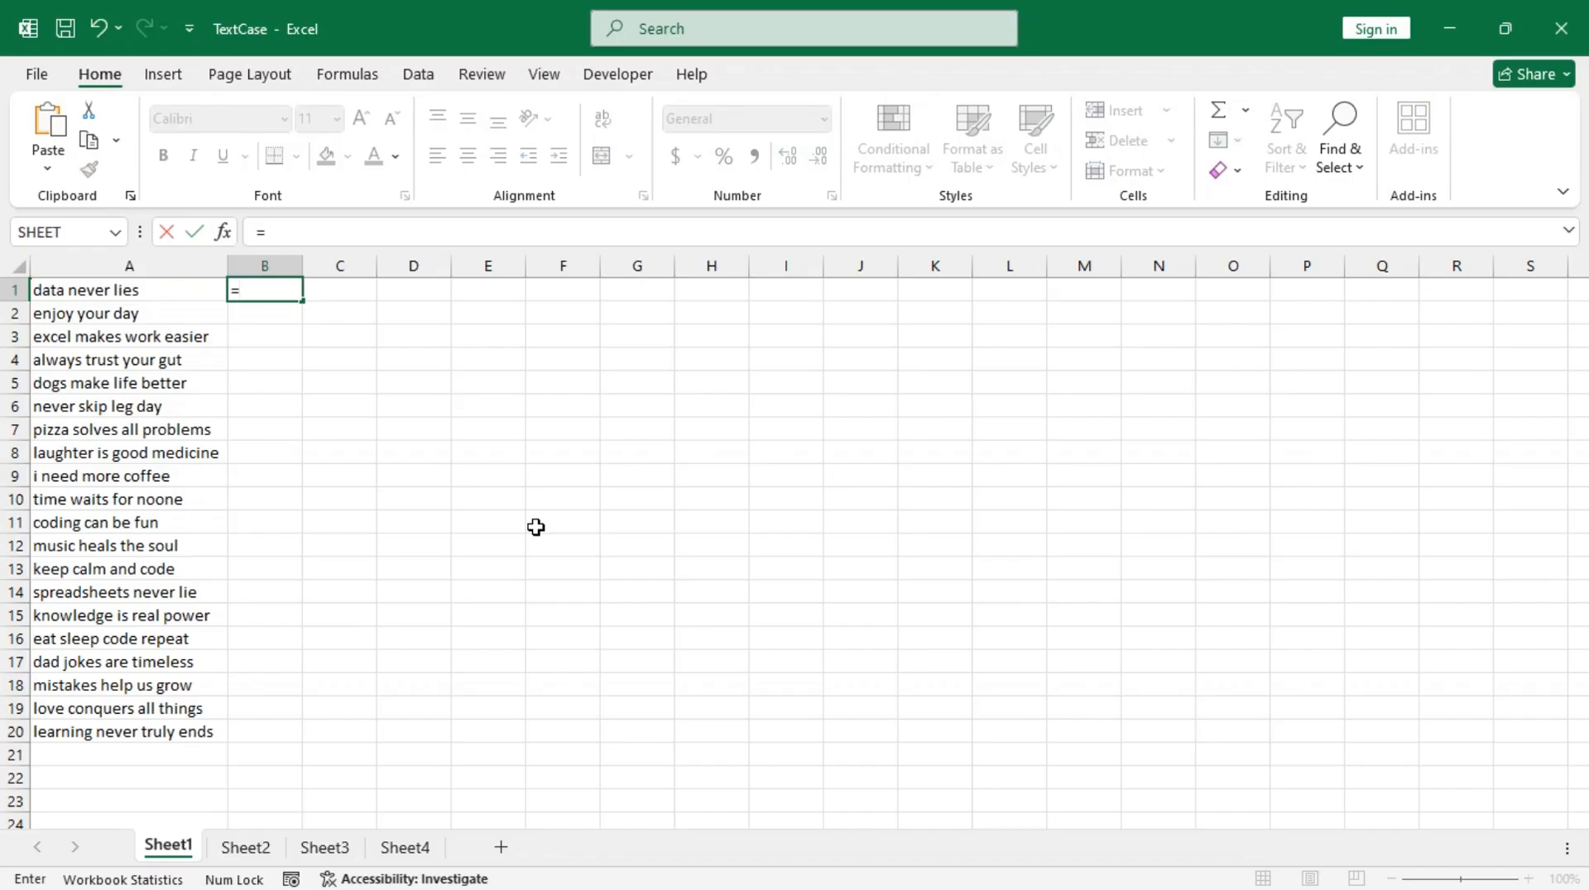
type("upp")
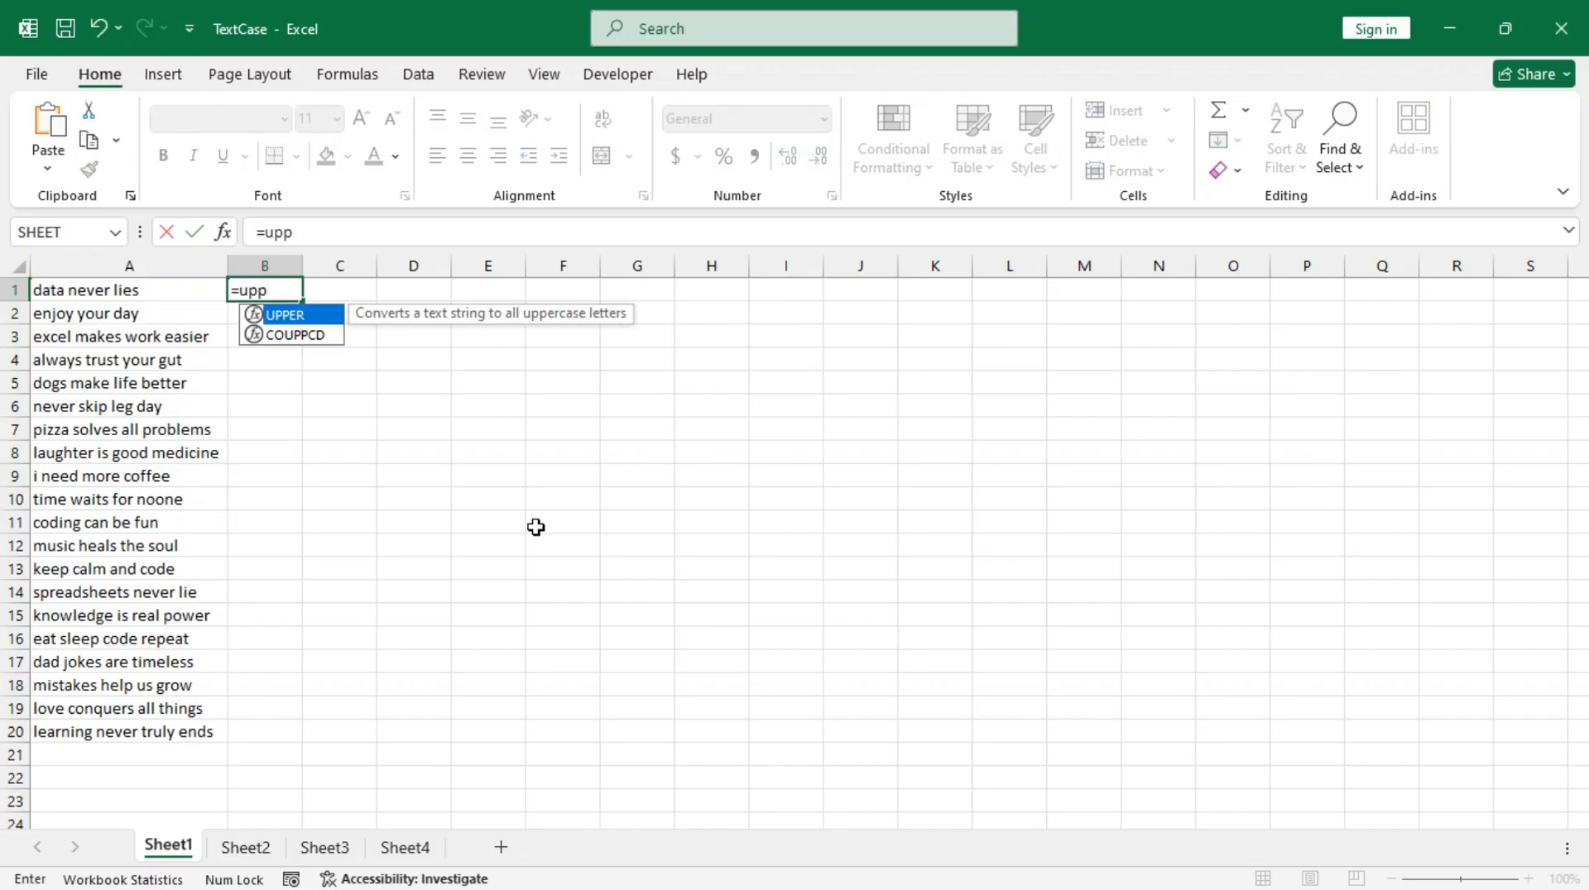
key("Tab")
key("Left")
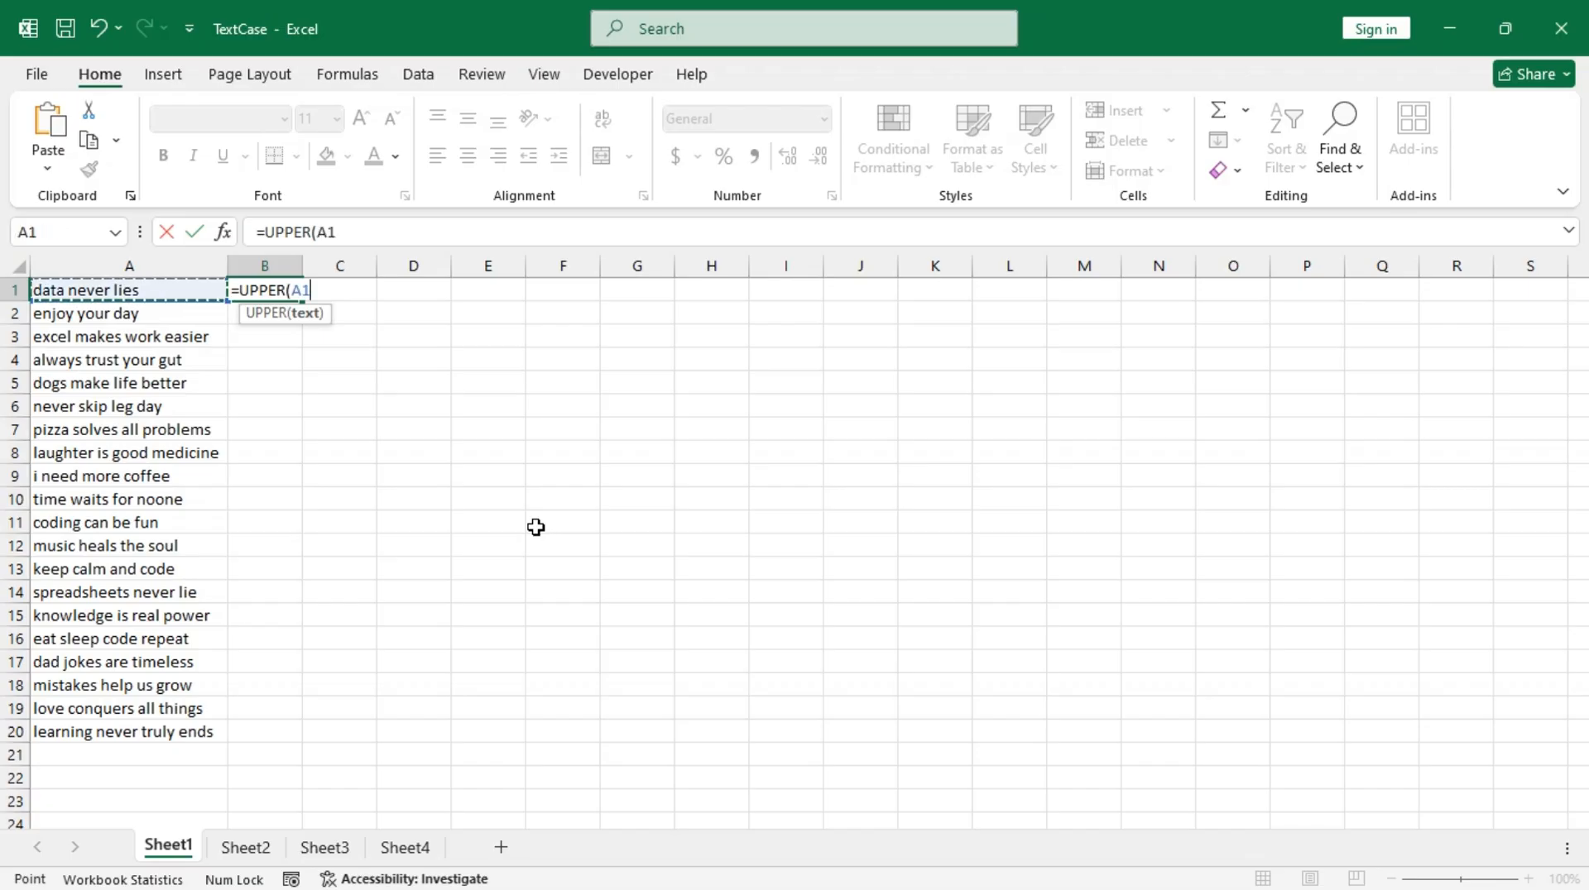
key("ctrl+shift+Down")
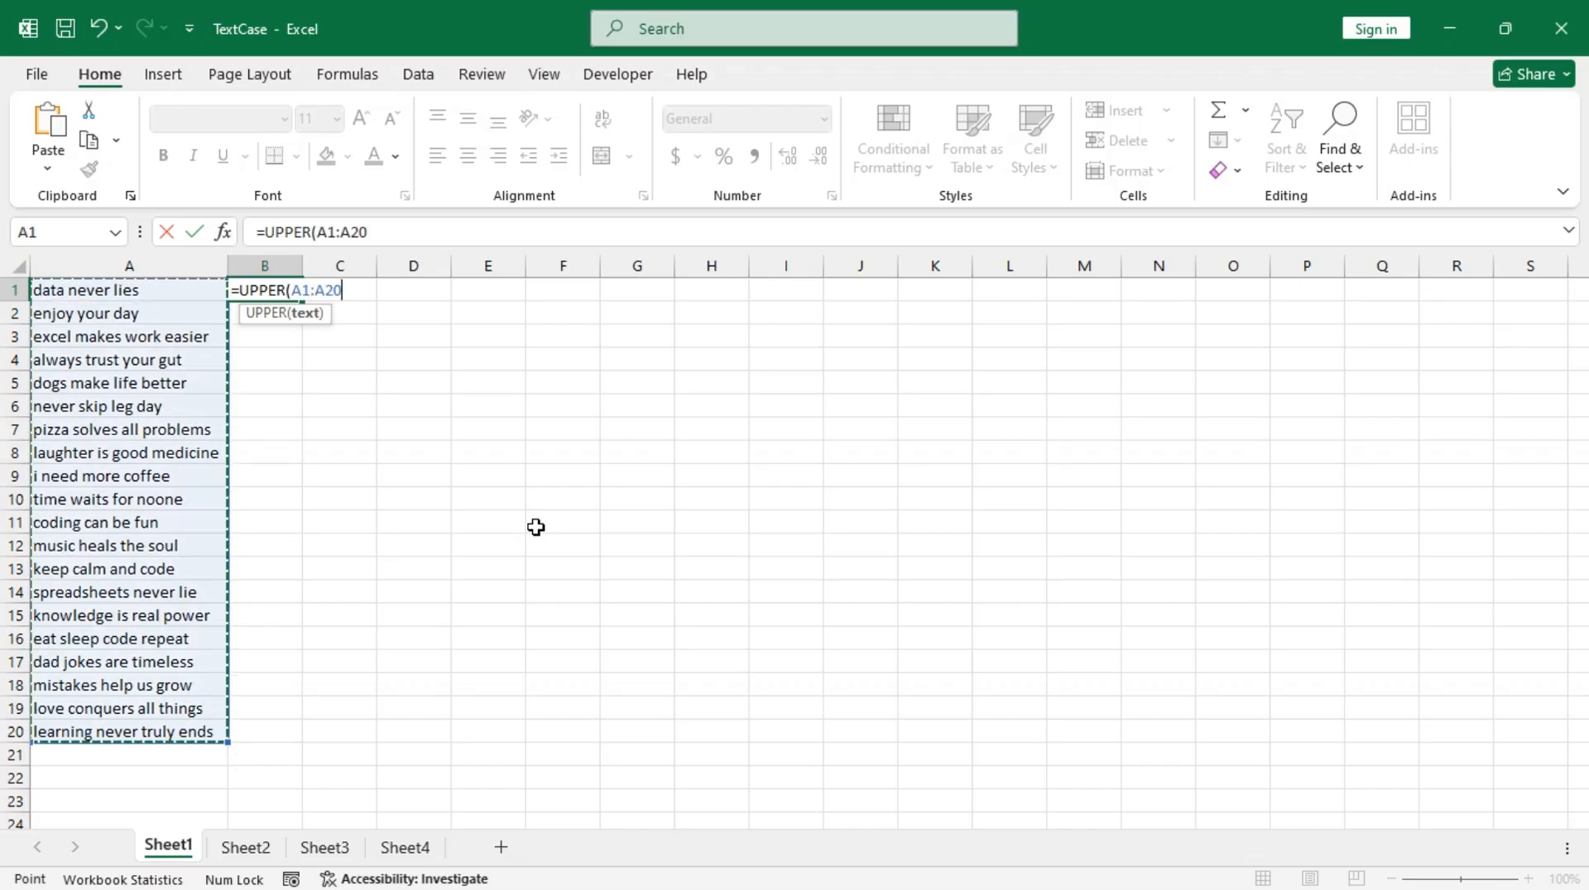
key("ctrl+Return")
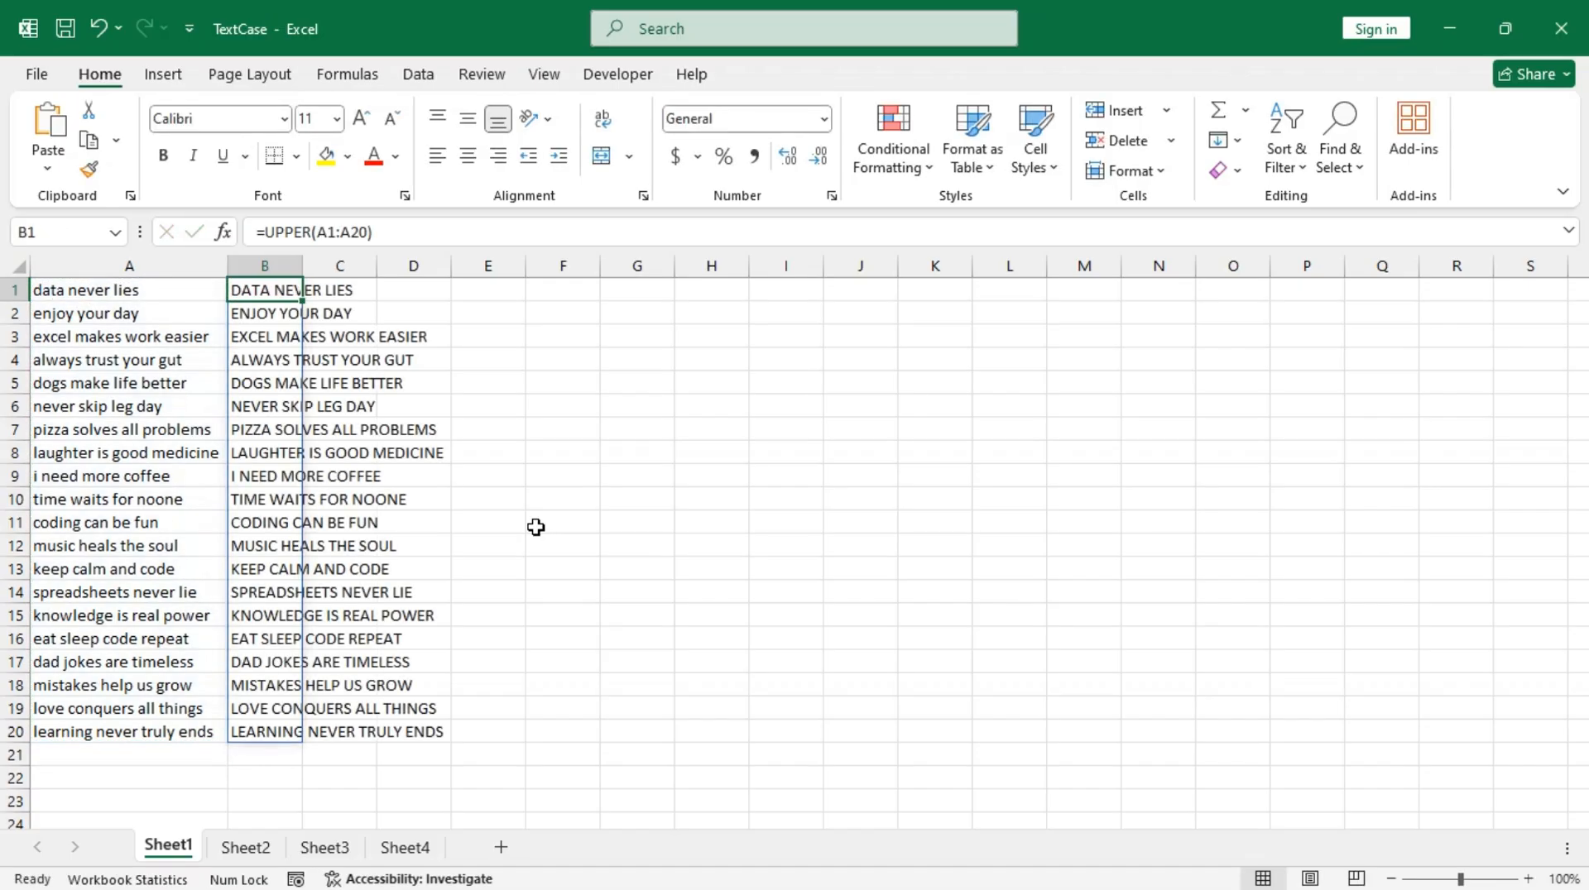
double_click(302, 265)
Step: Convert the uppercase list in column B to lowercase with =LOWER(B1#) in C1, and fit column C's width to its contents
left_click(486, 294)
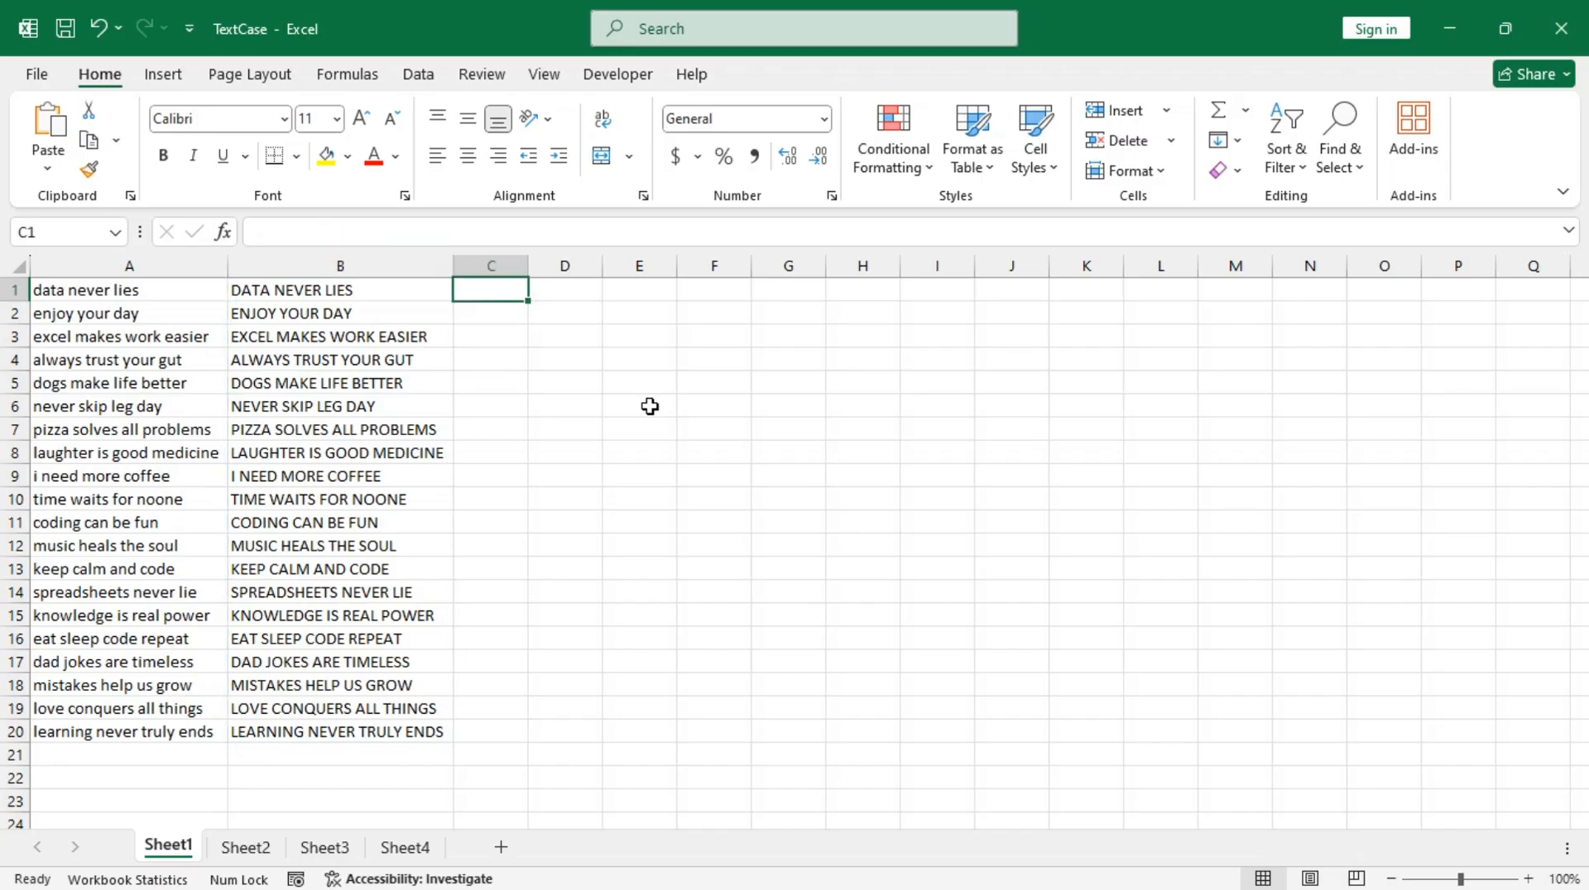
type("=")
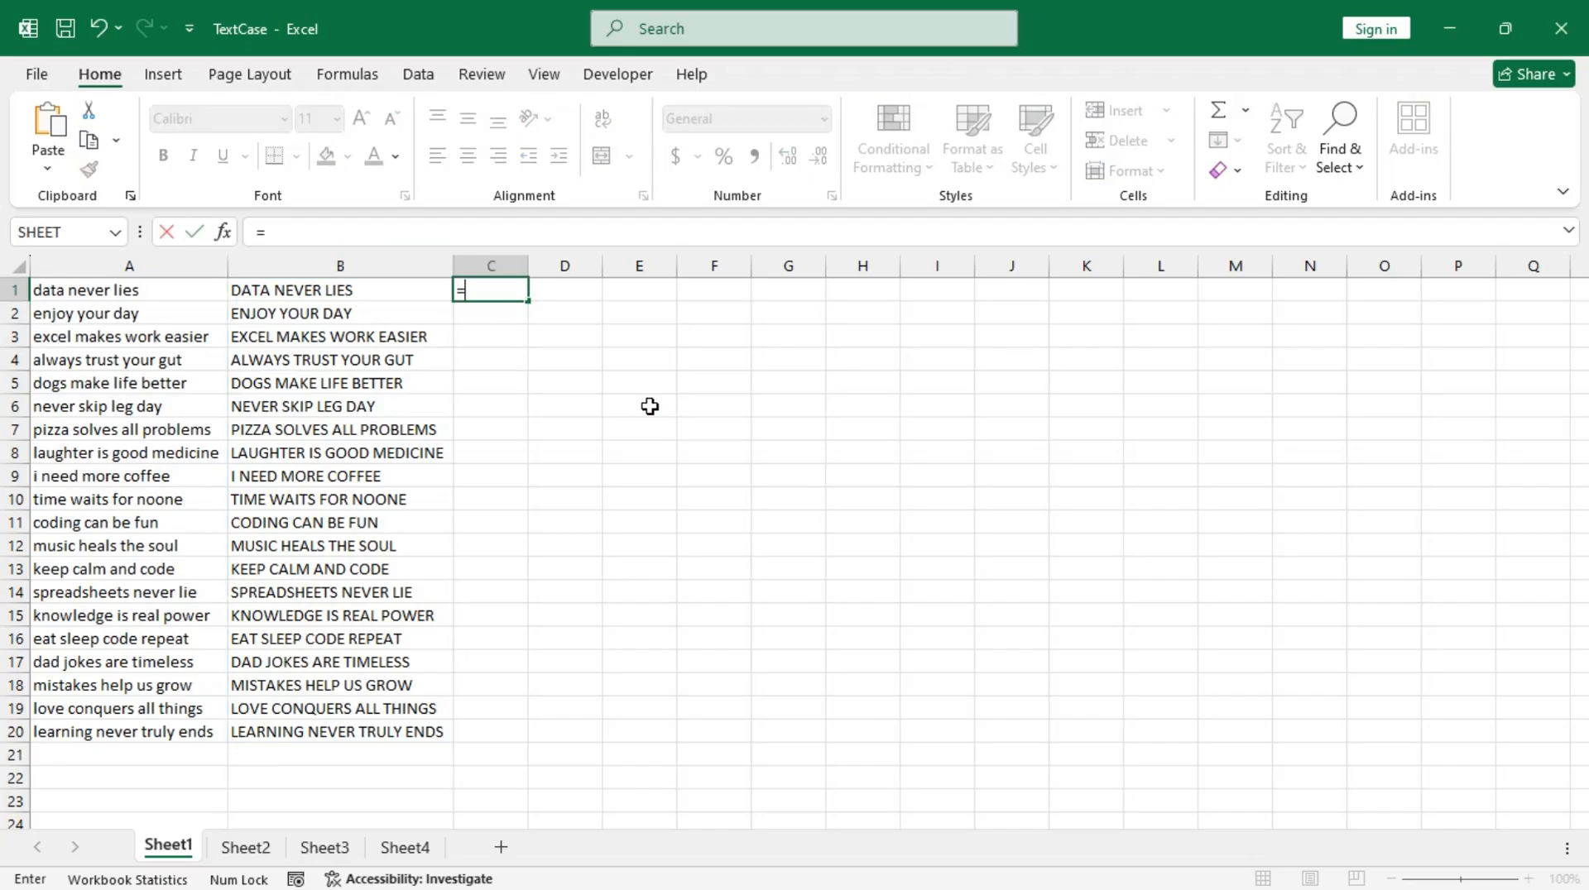
type("lowe")
key("Tab")
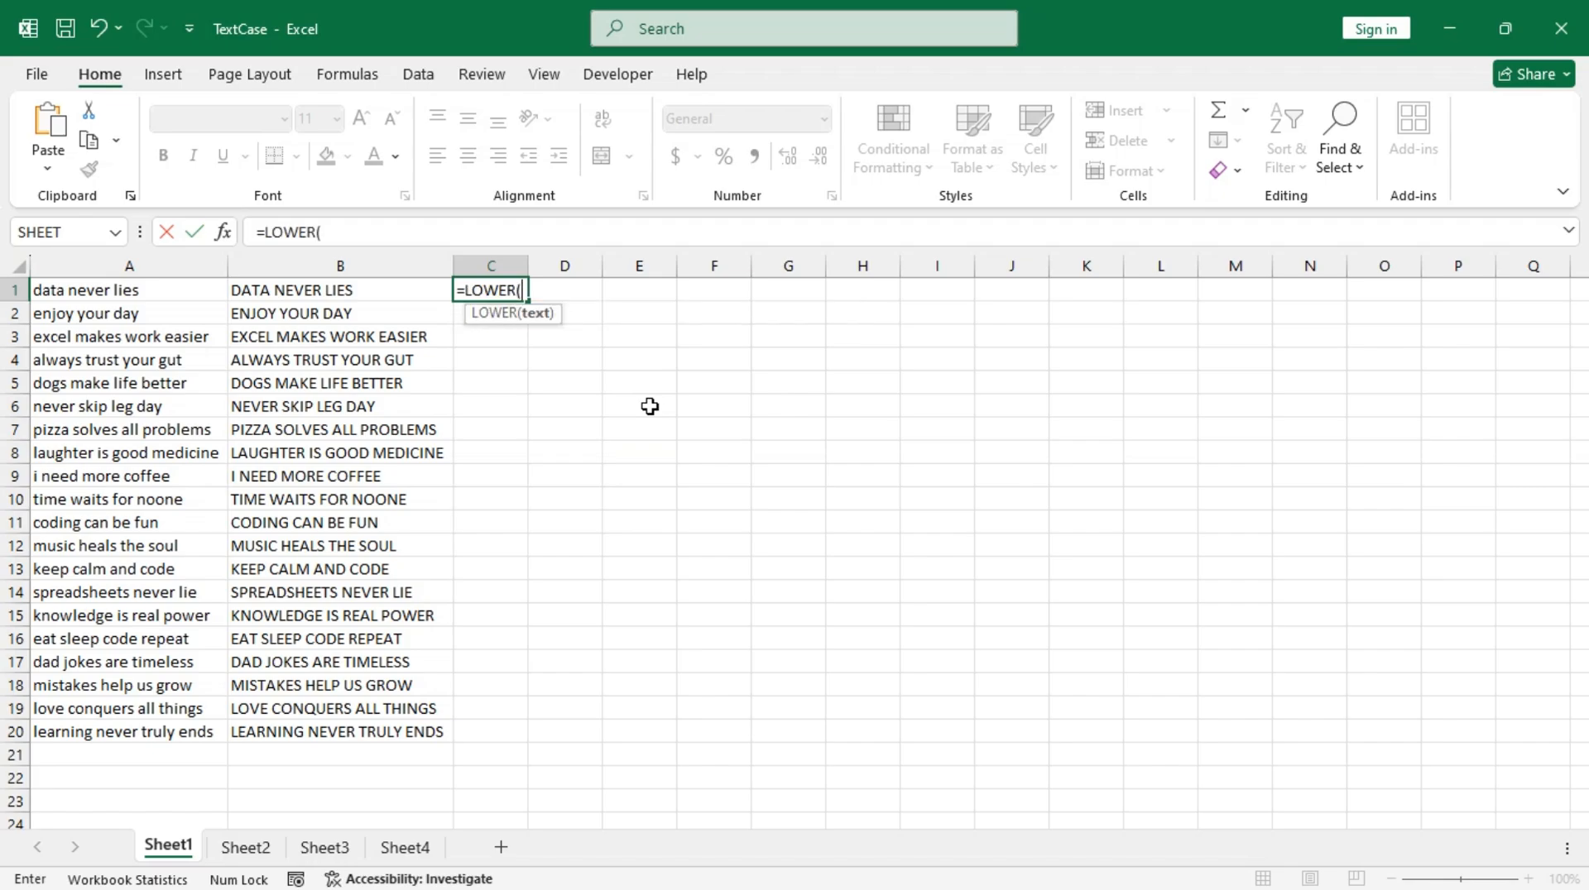
key("Left")
key("ctrl+shift+Down")
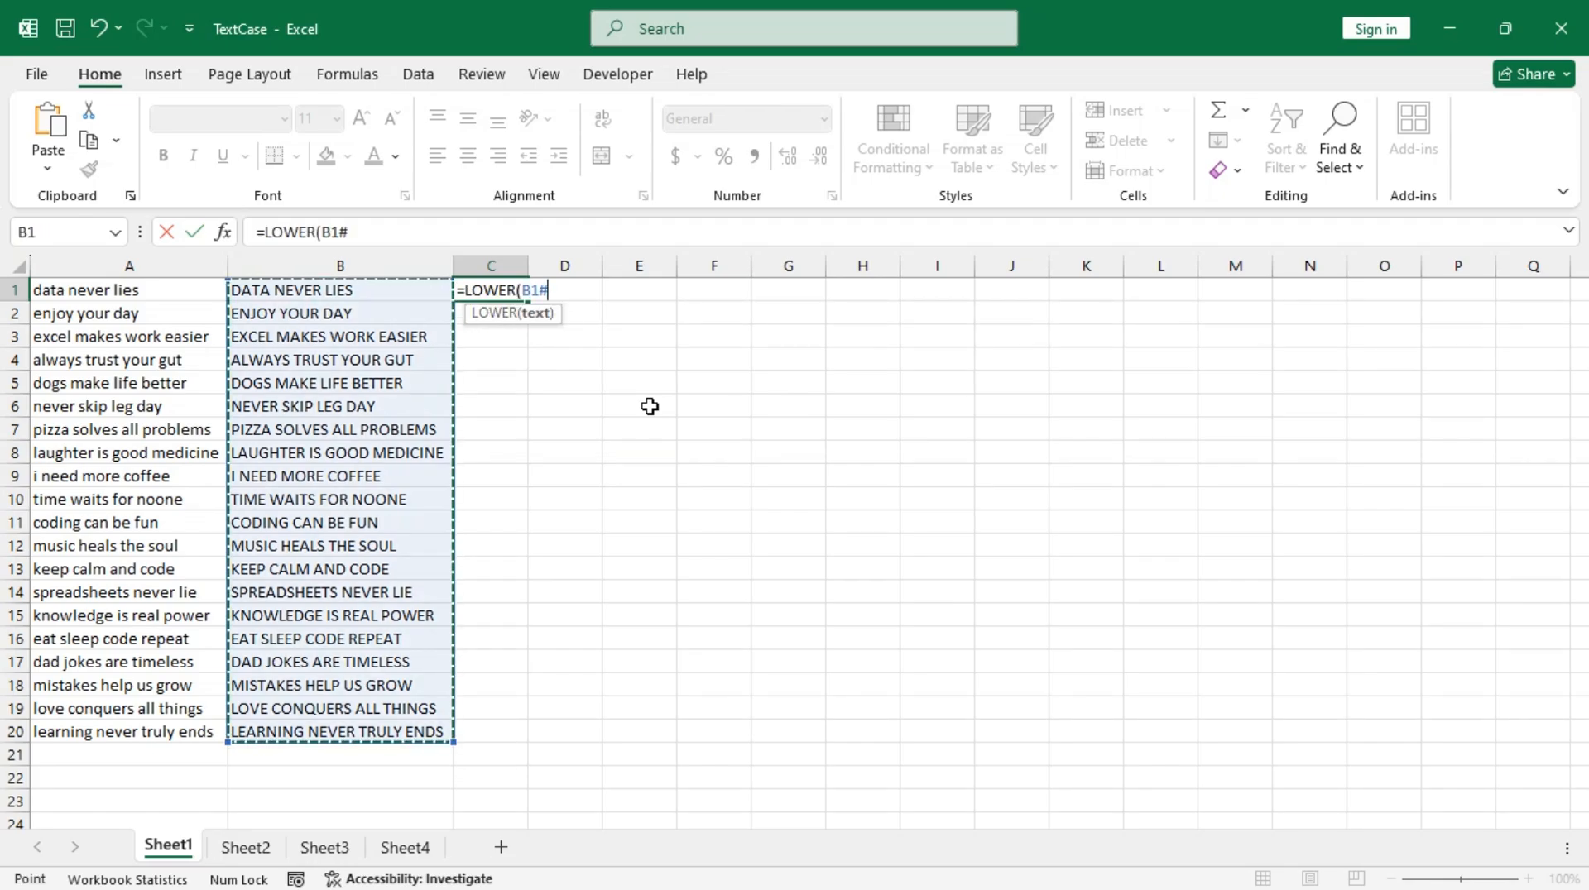
key("ctrl+Return")
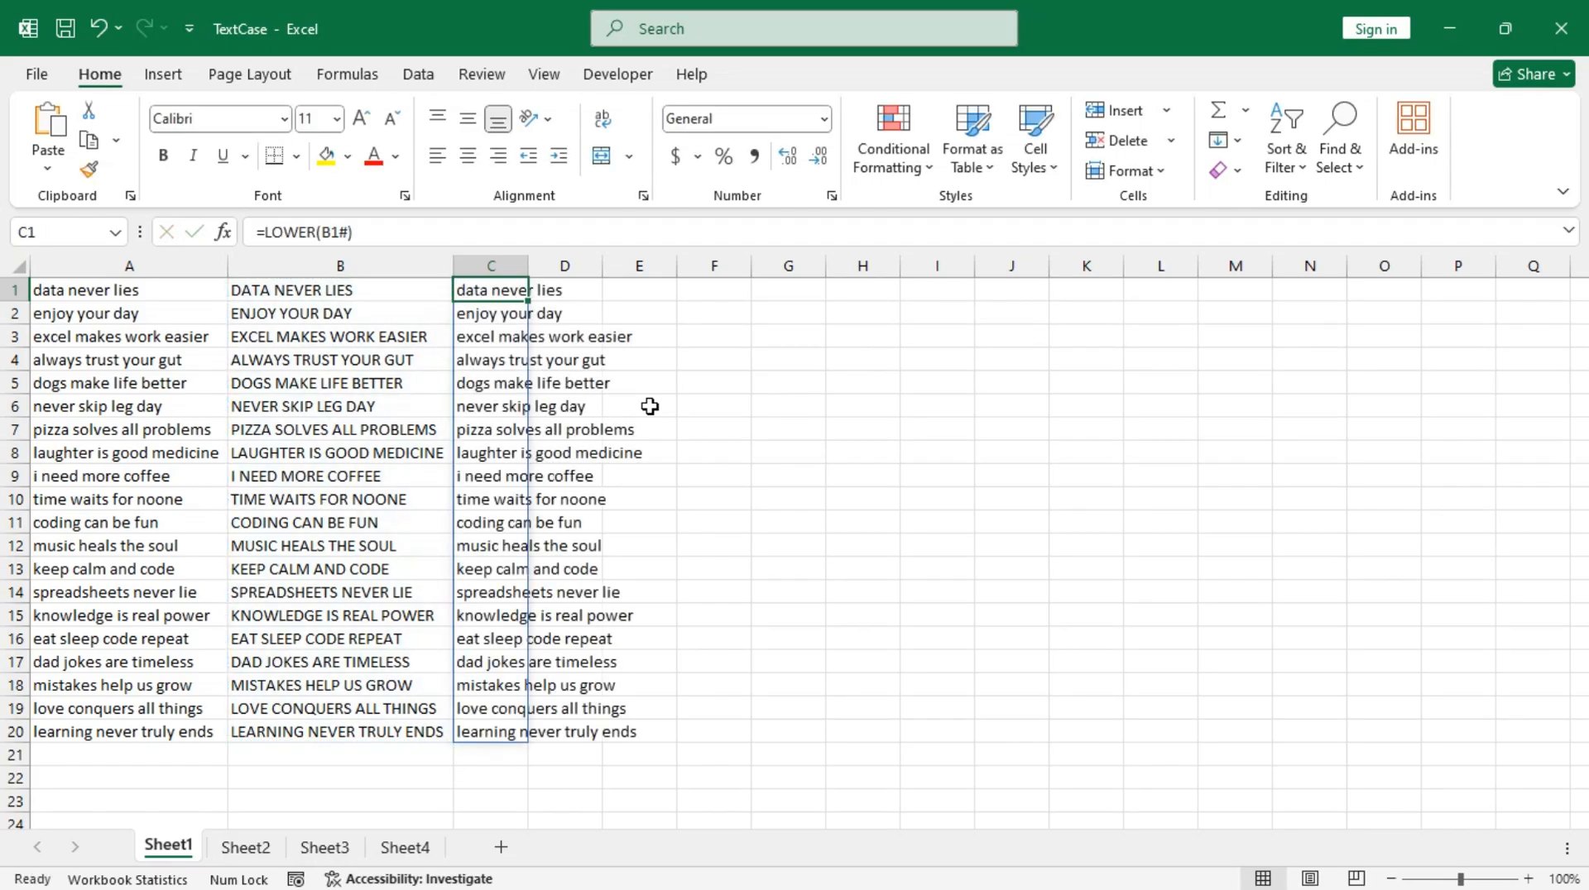
double_click(528, 266)
Step: Convert the lowercase list in column C to proper case with =PROPER(C1#) in D1, and fit column D's width to its contents
left_click(682, 290)
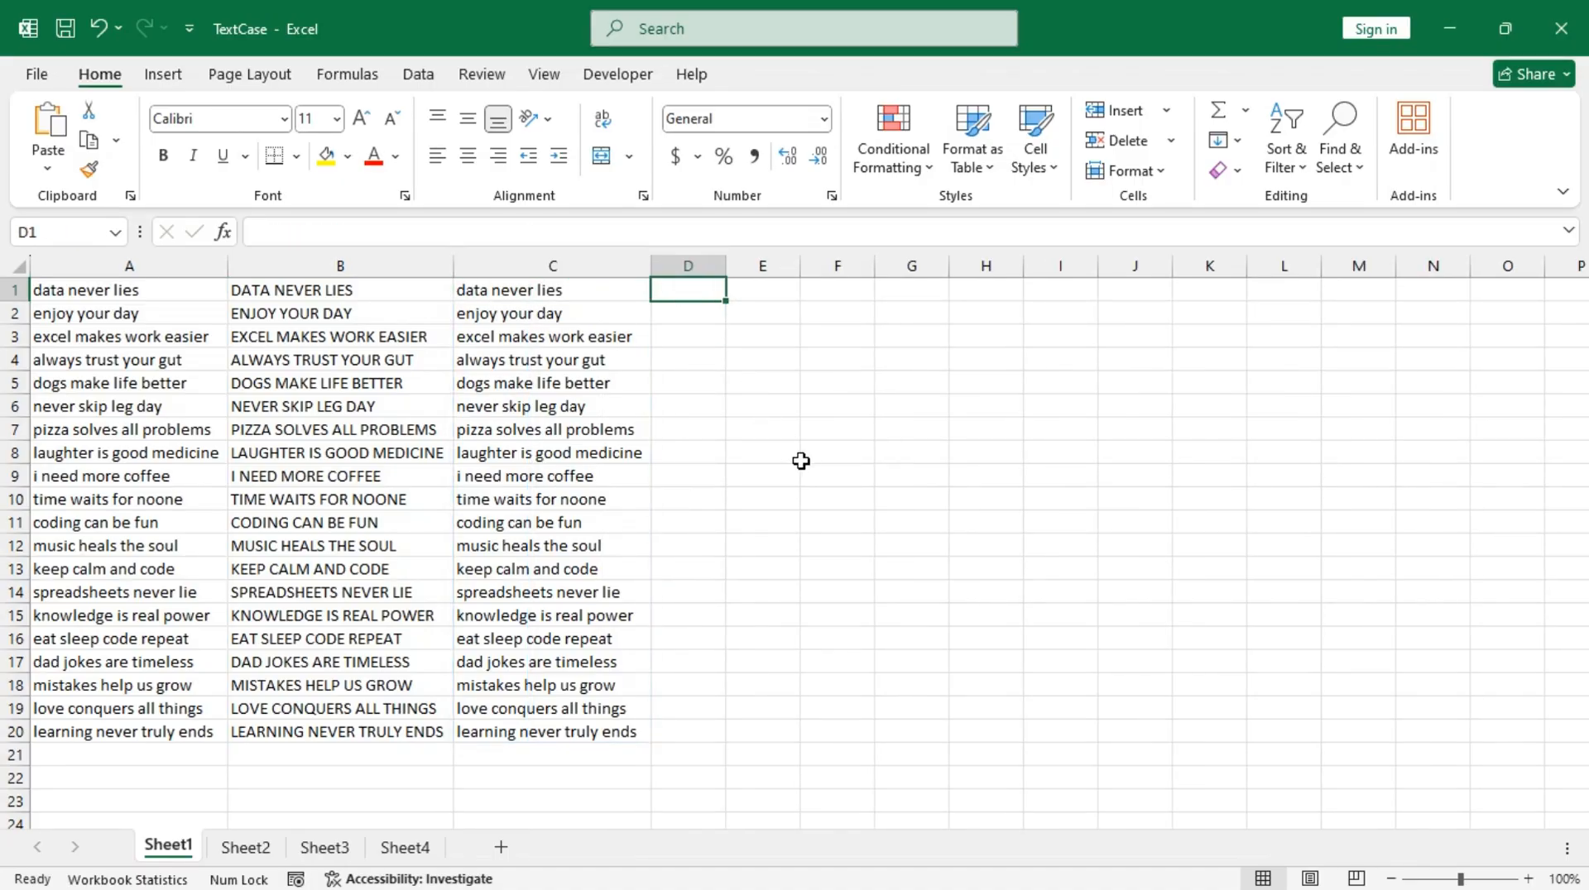
type("=pro")
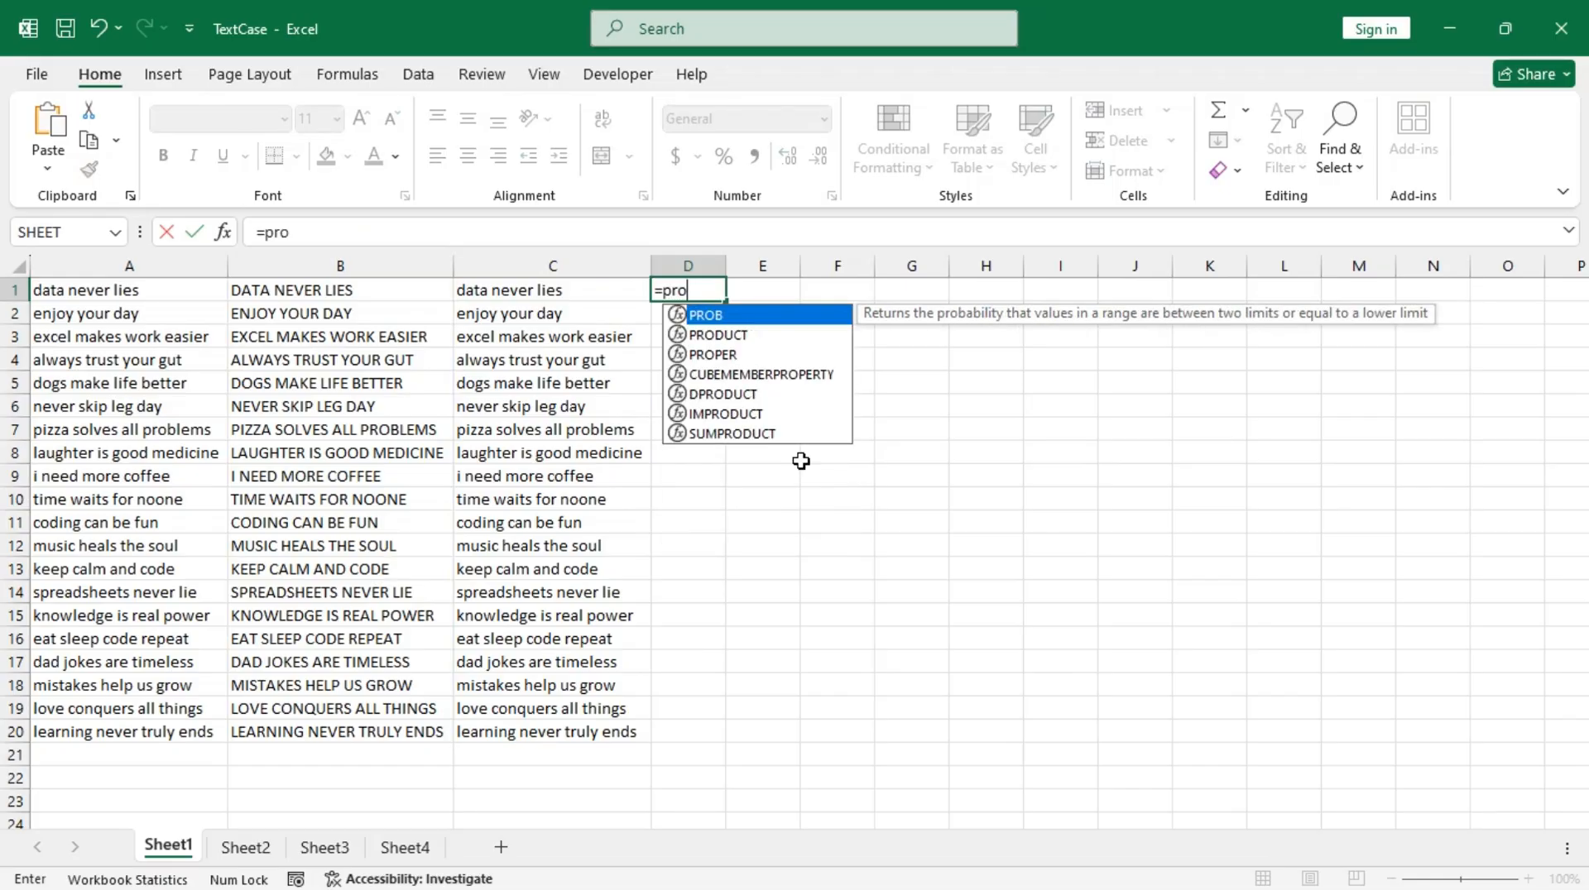
type("p")
key("Tab")
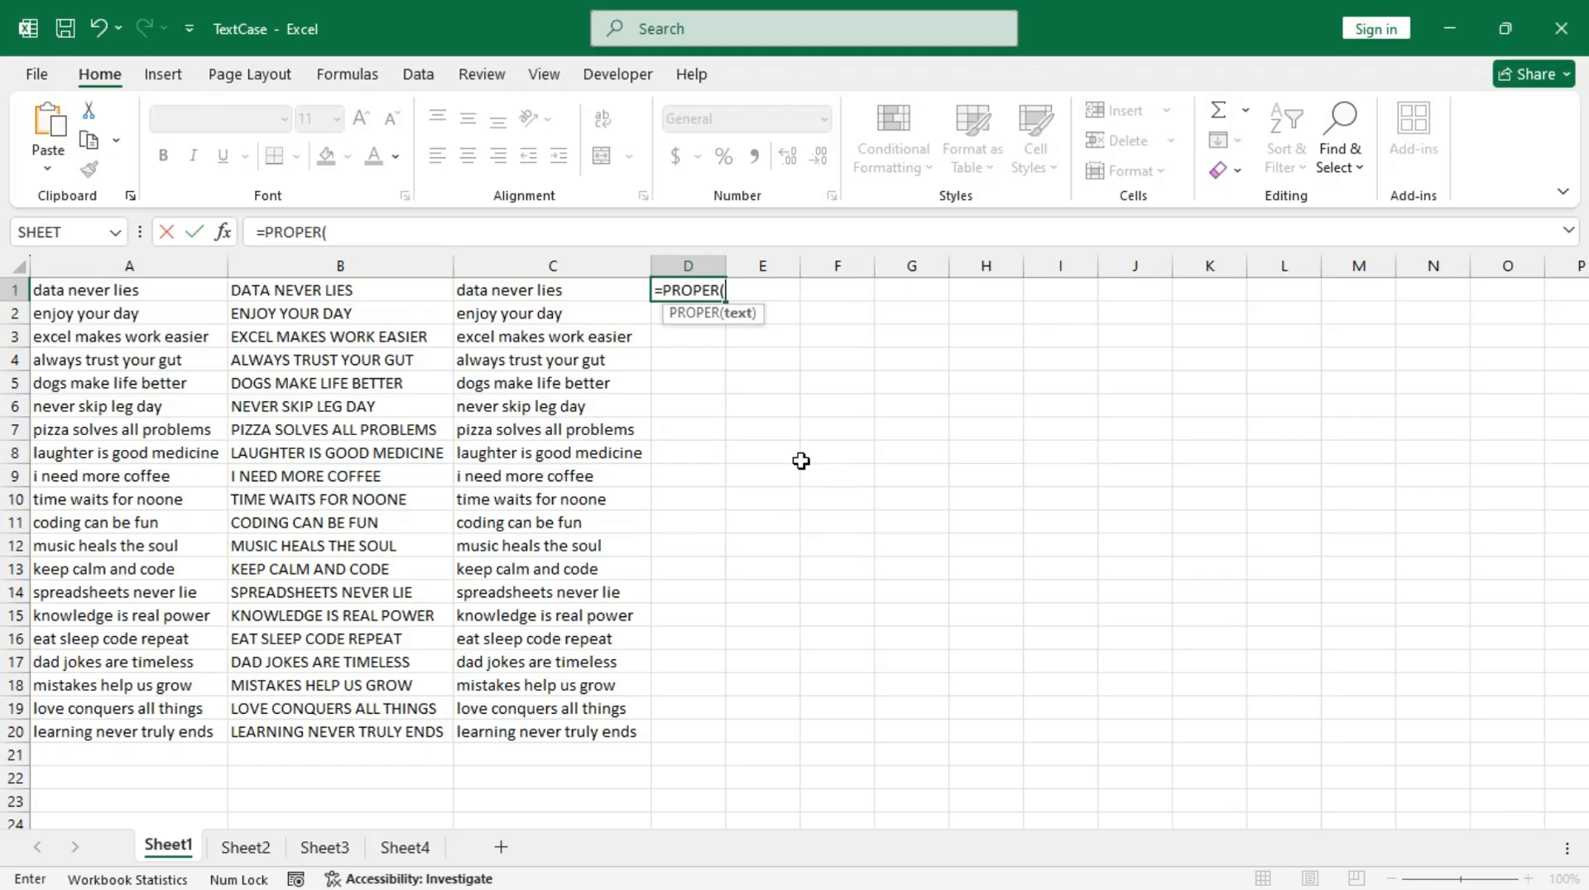
key("Left")
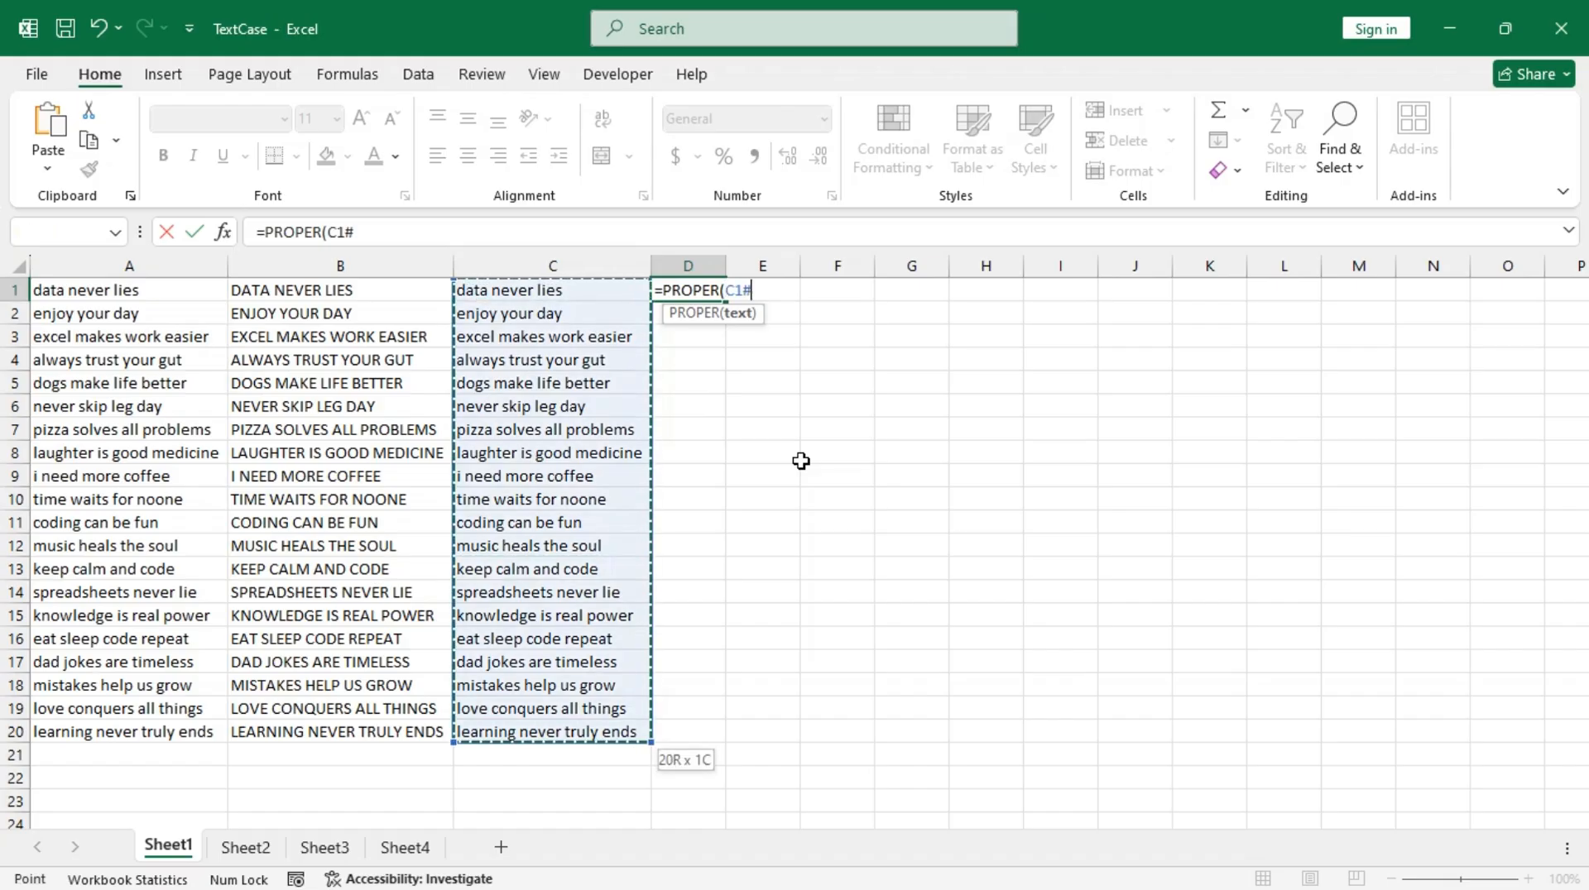
key("ctrl+shift+Down")
key("ctrl+Return")
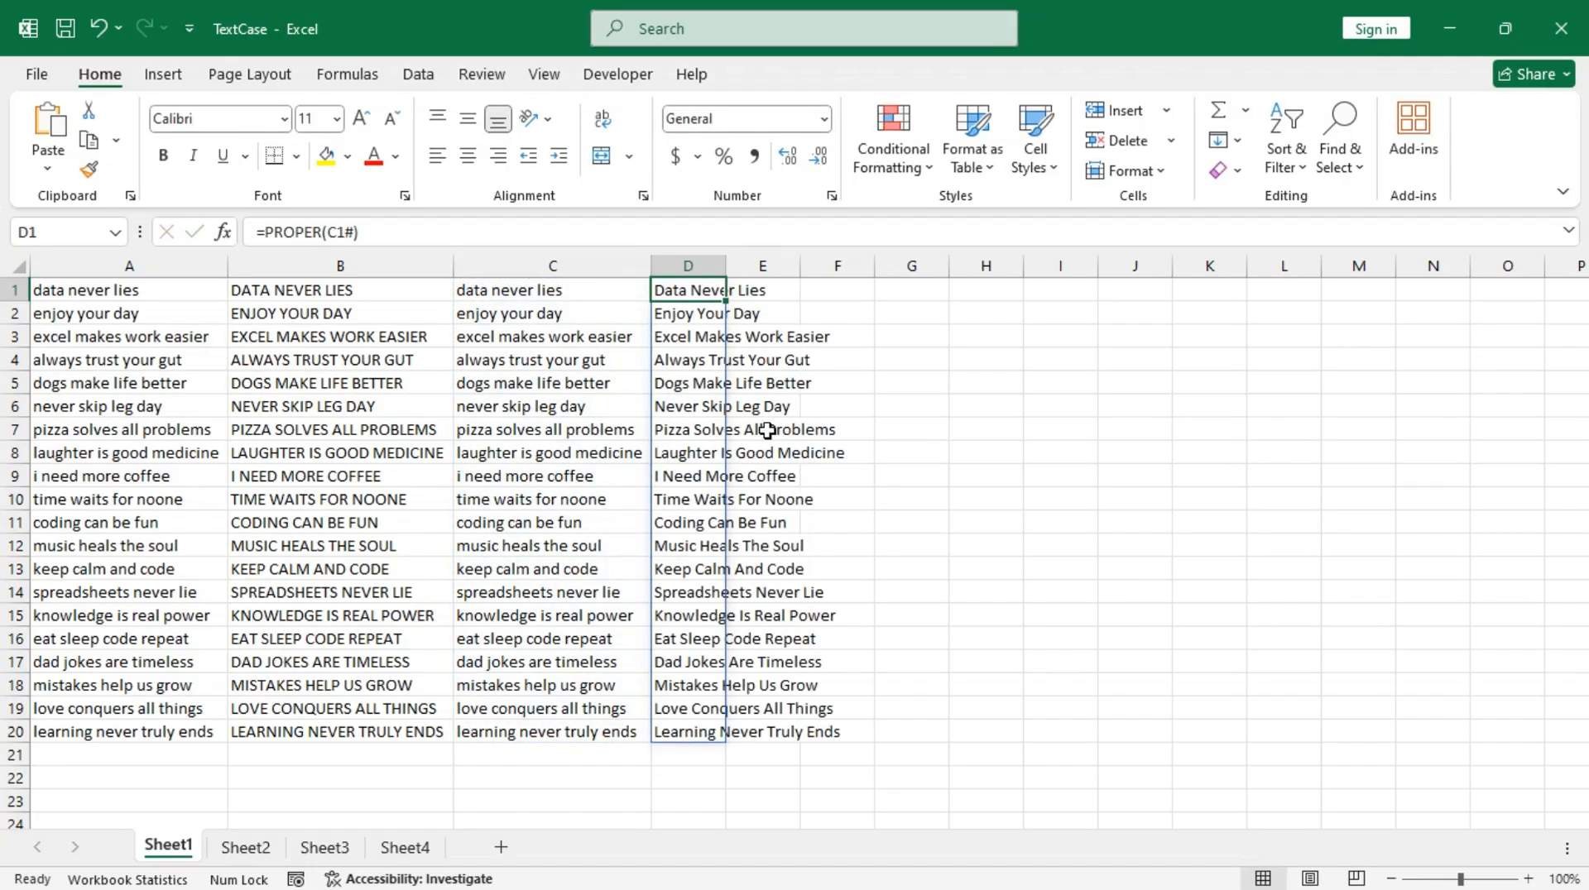
double_click(728, 265)
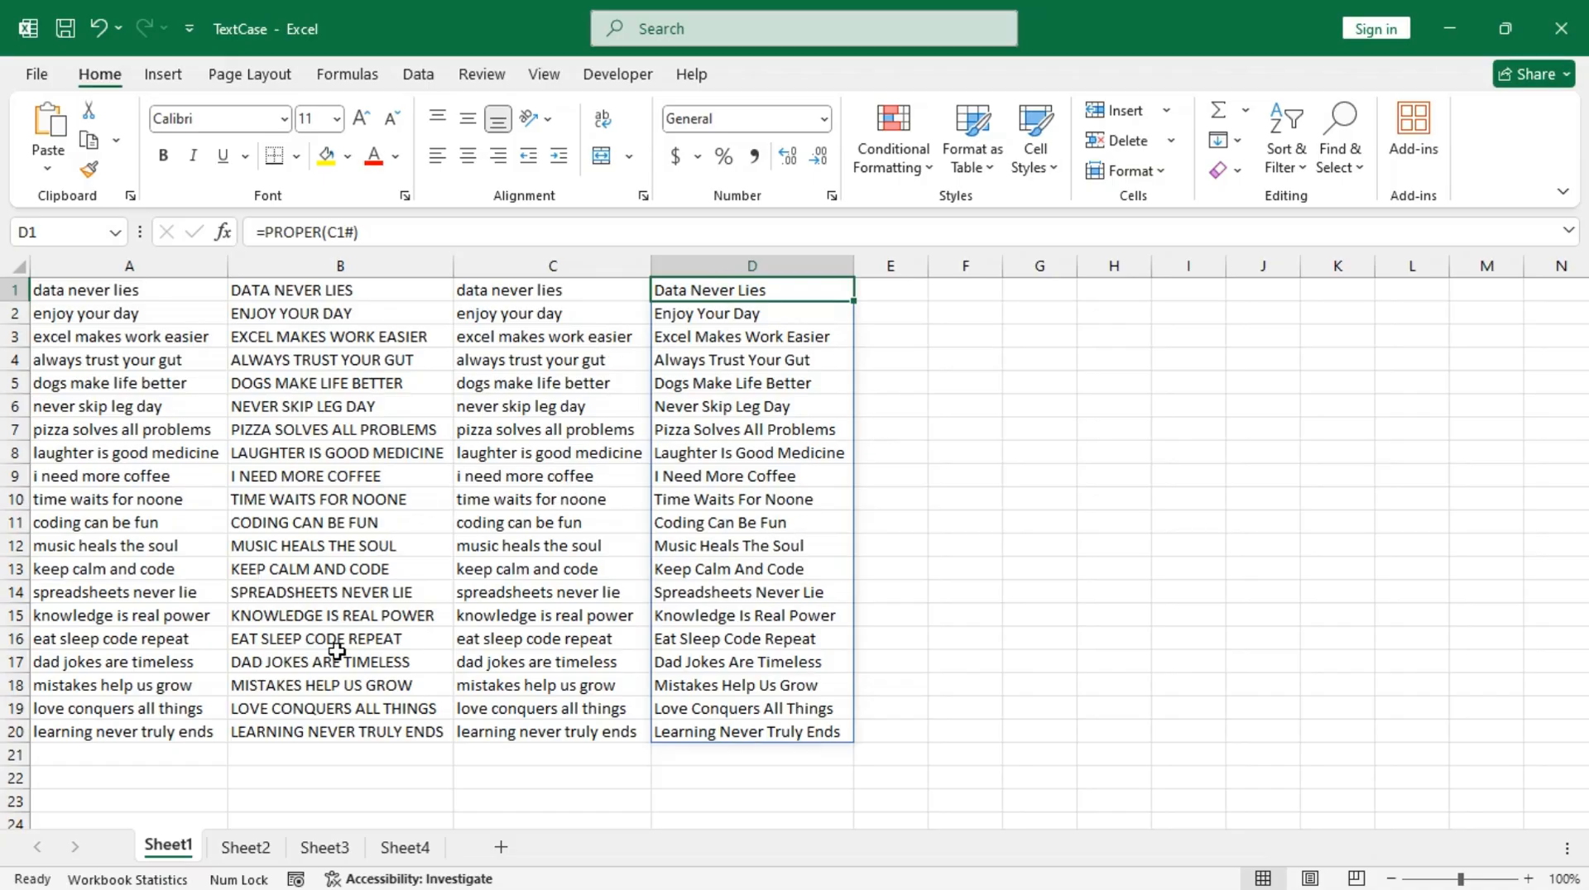
Step: On Sheet2, enter DATA NEVER LIES in B1, Flash Fill the uppercase pattern from ENJOY YOUR DAY in B2 through B20, and autofit column B
left_click(246, 848)
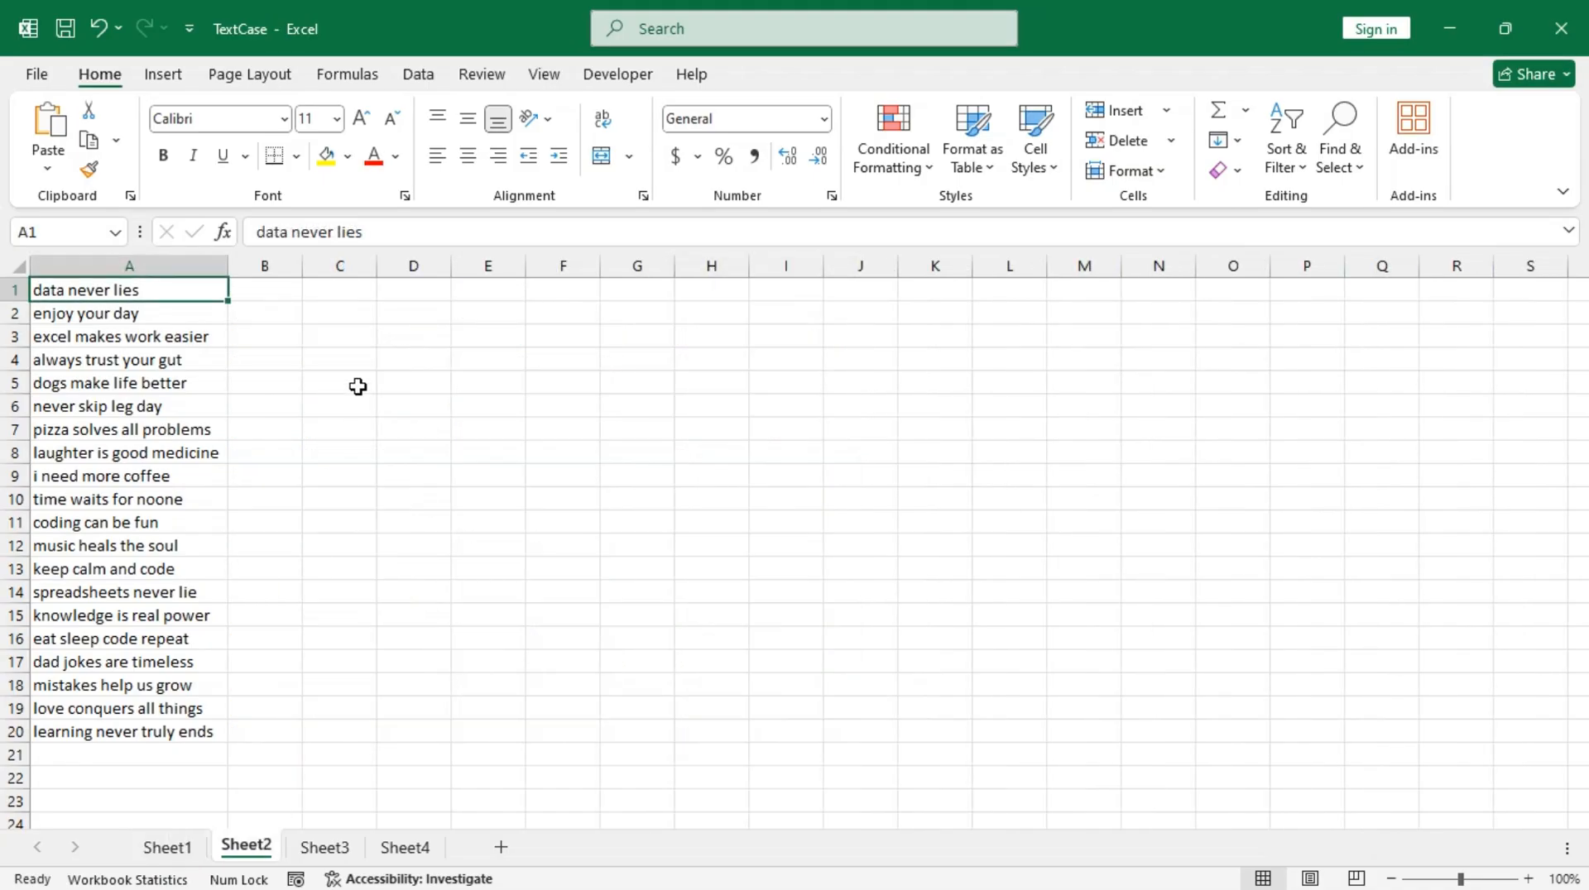
left_click(283, 293)
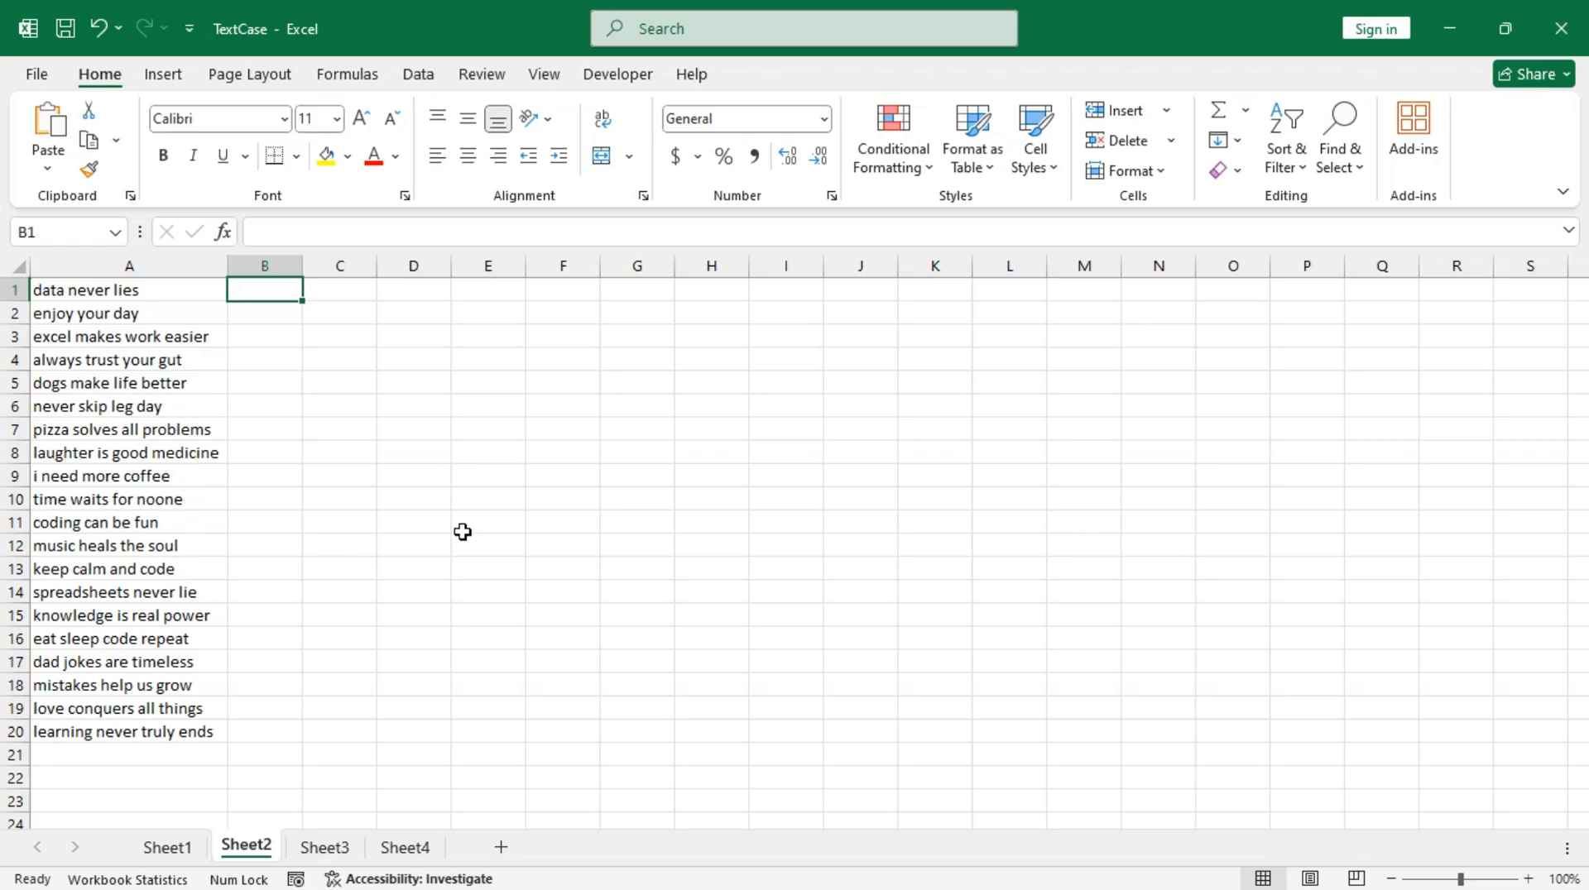
type("DATA")
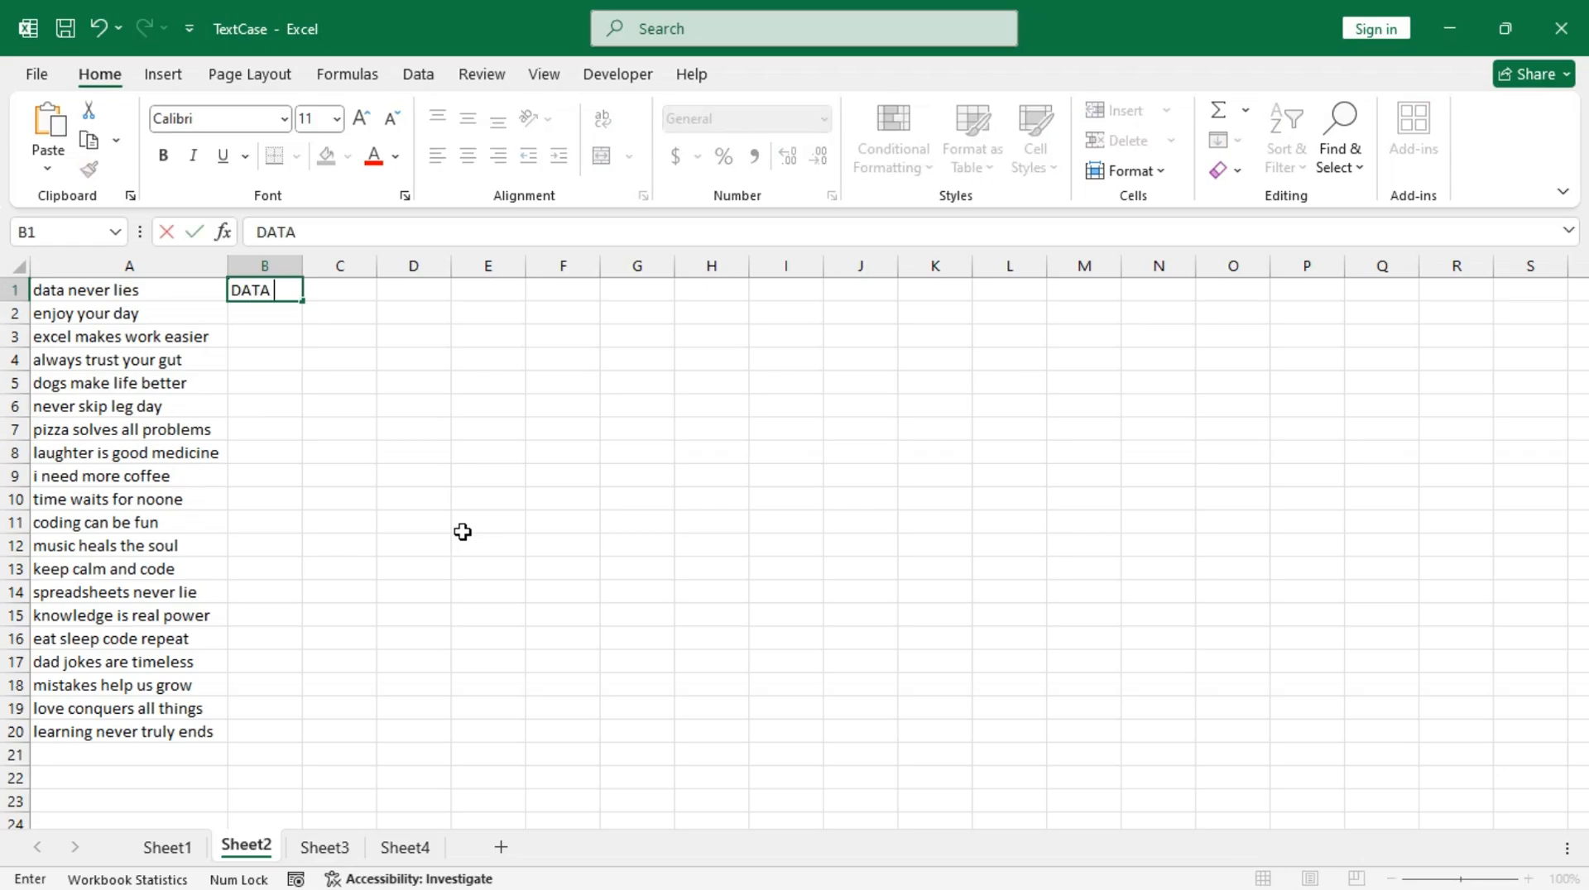
type(" NEVER LIES")
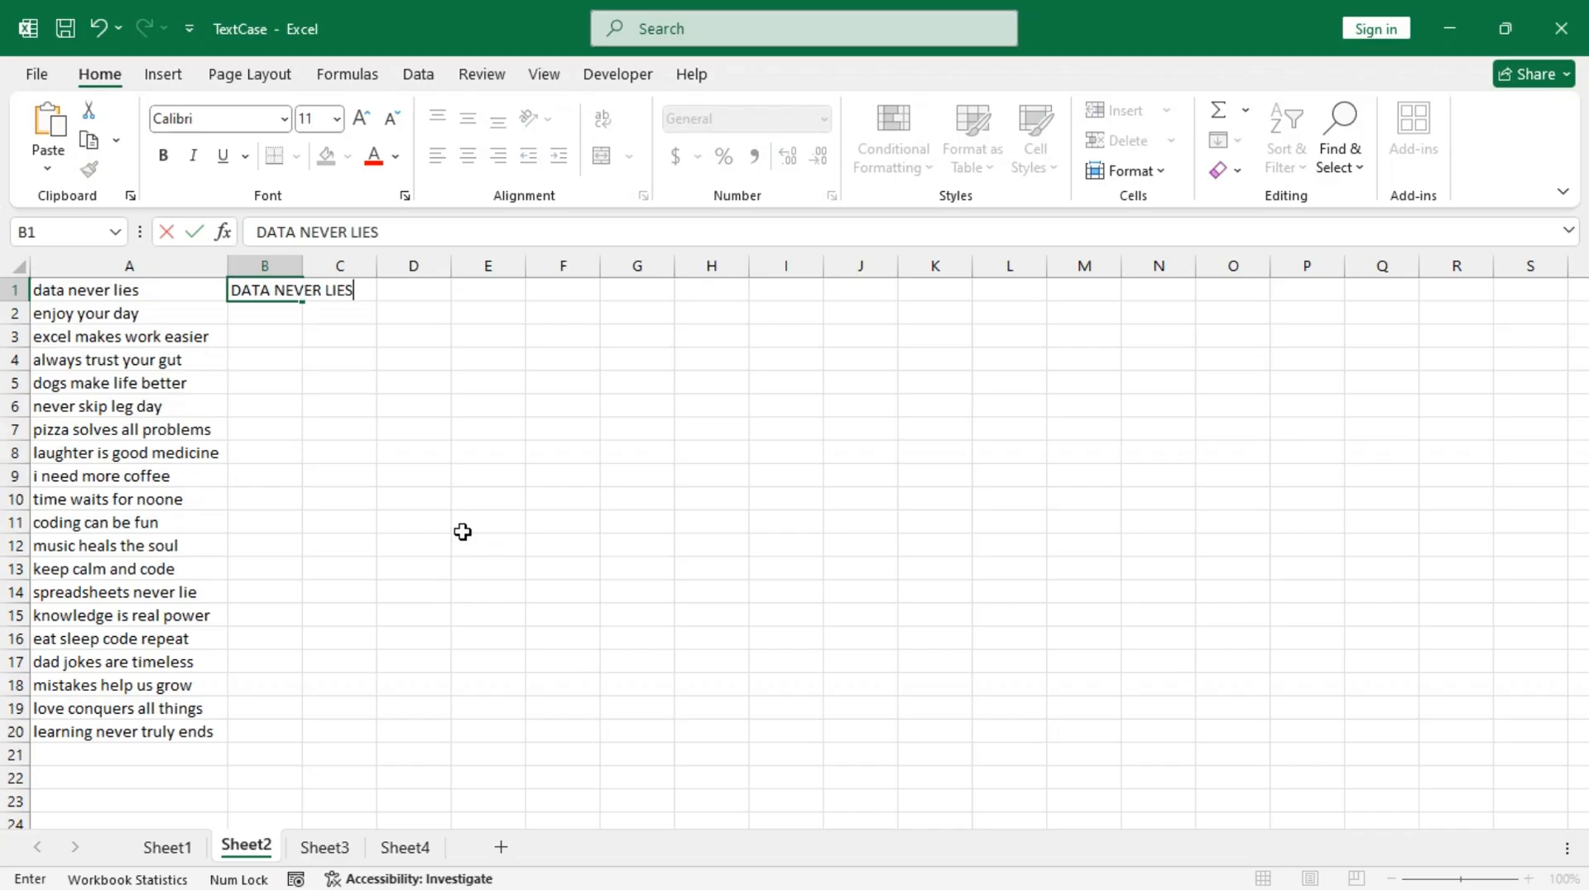
key("Return")
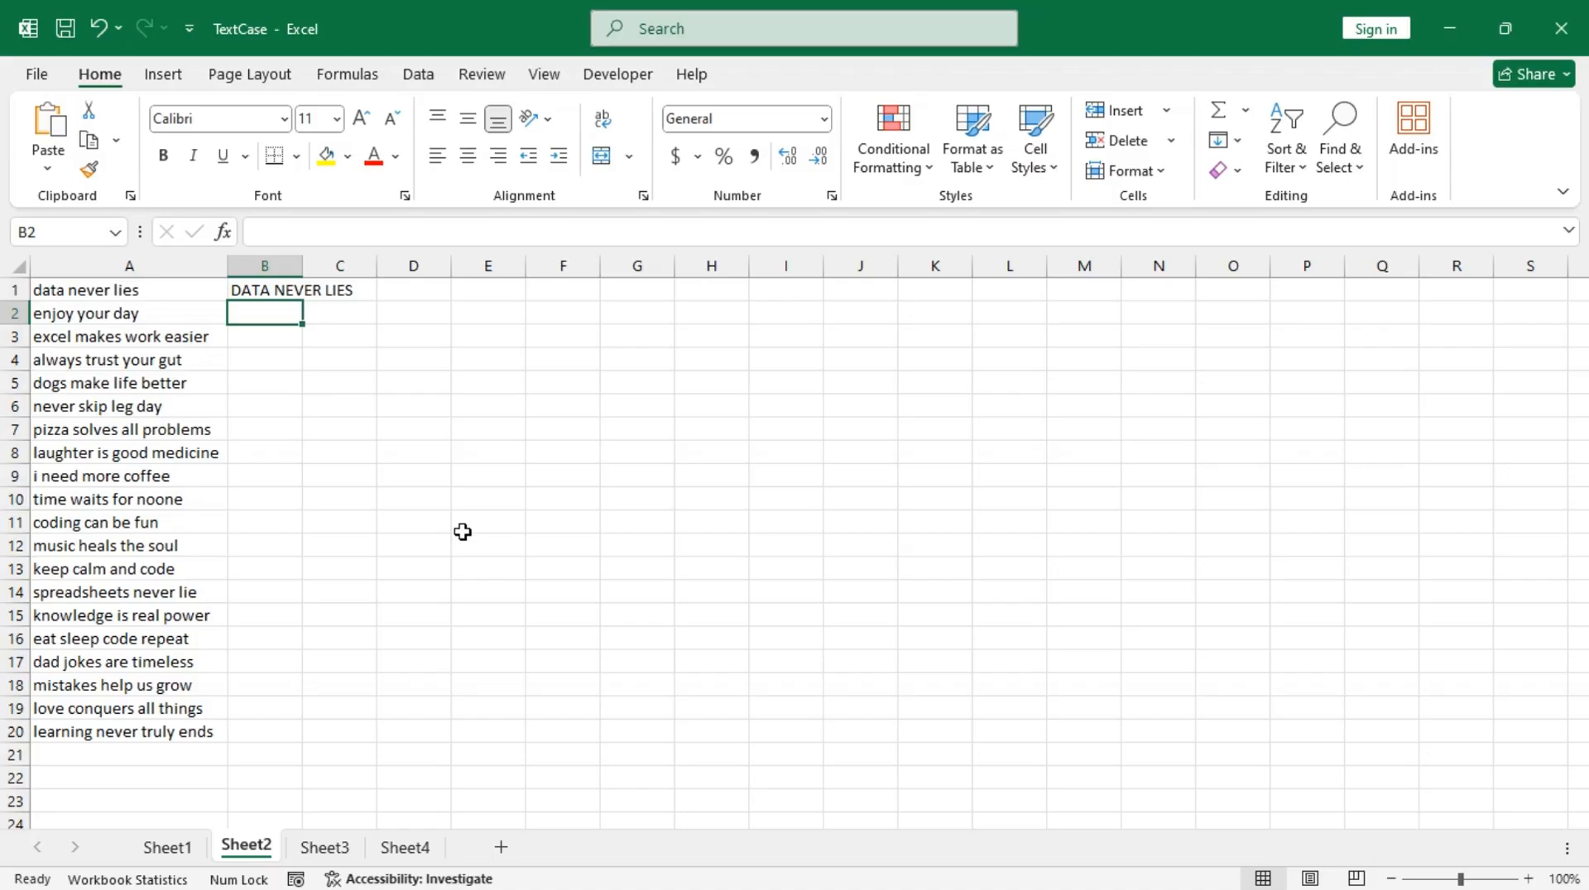
type("ENJOY YOUR DAY")
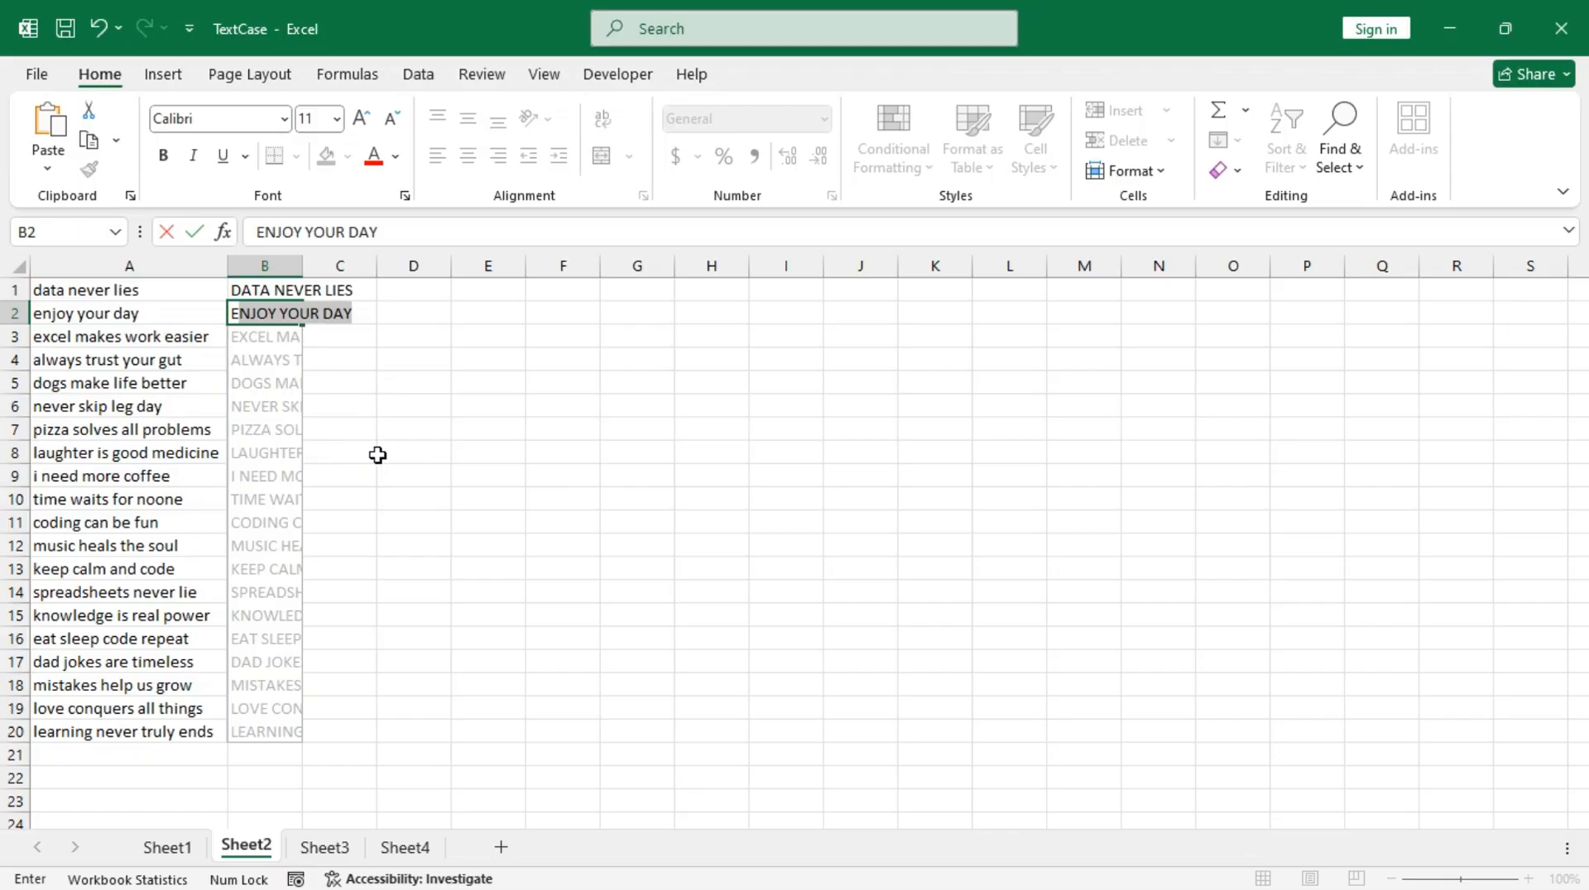
key("Return")
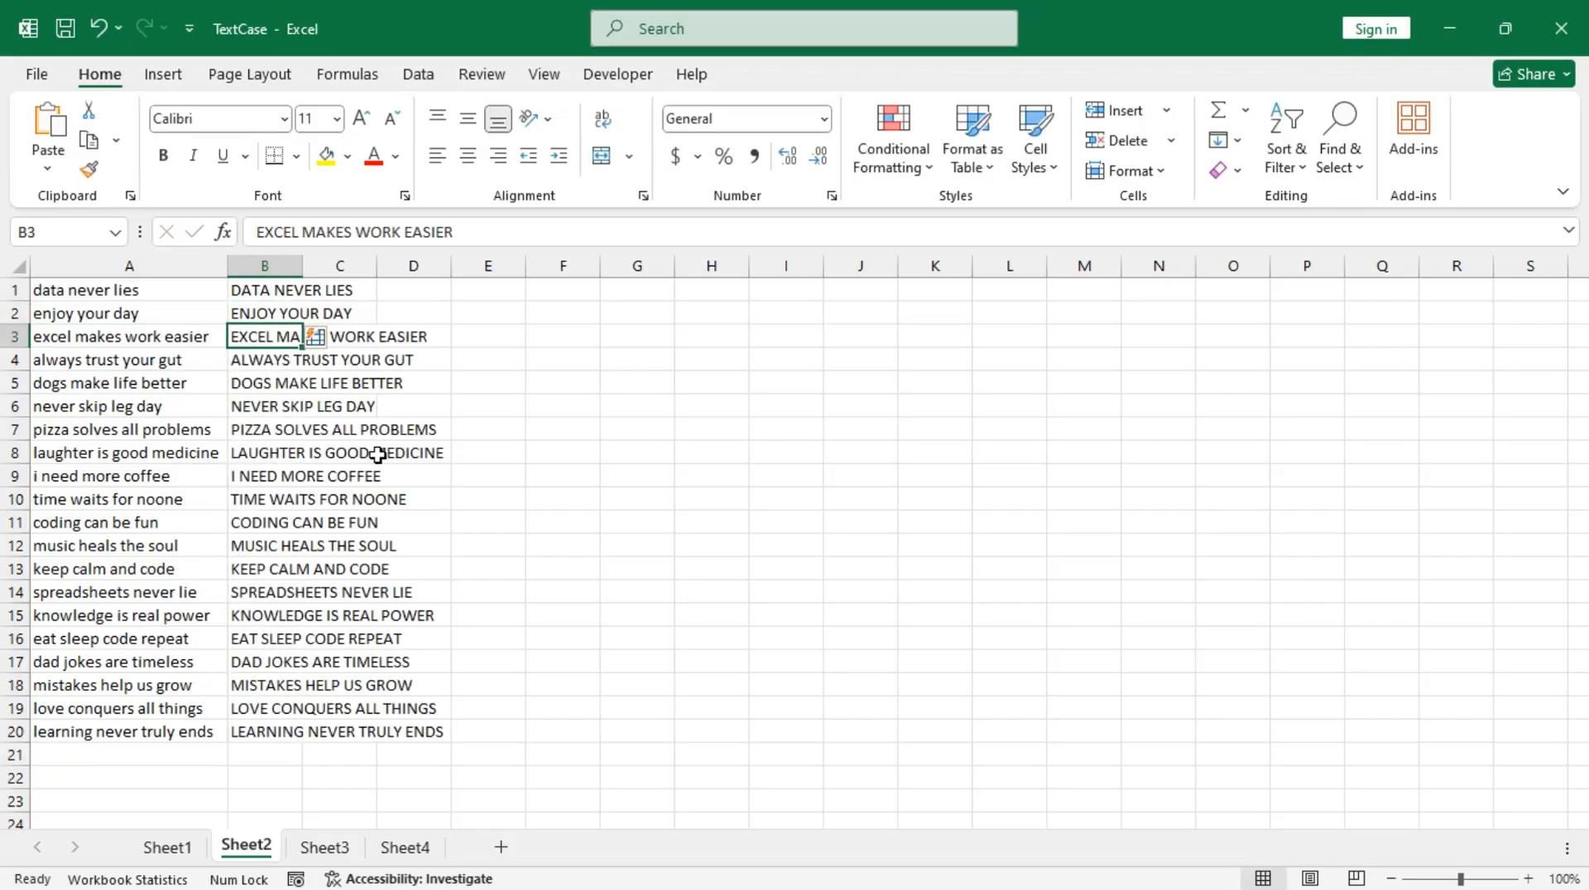
double_click(301, 266)
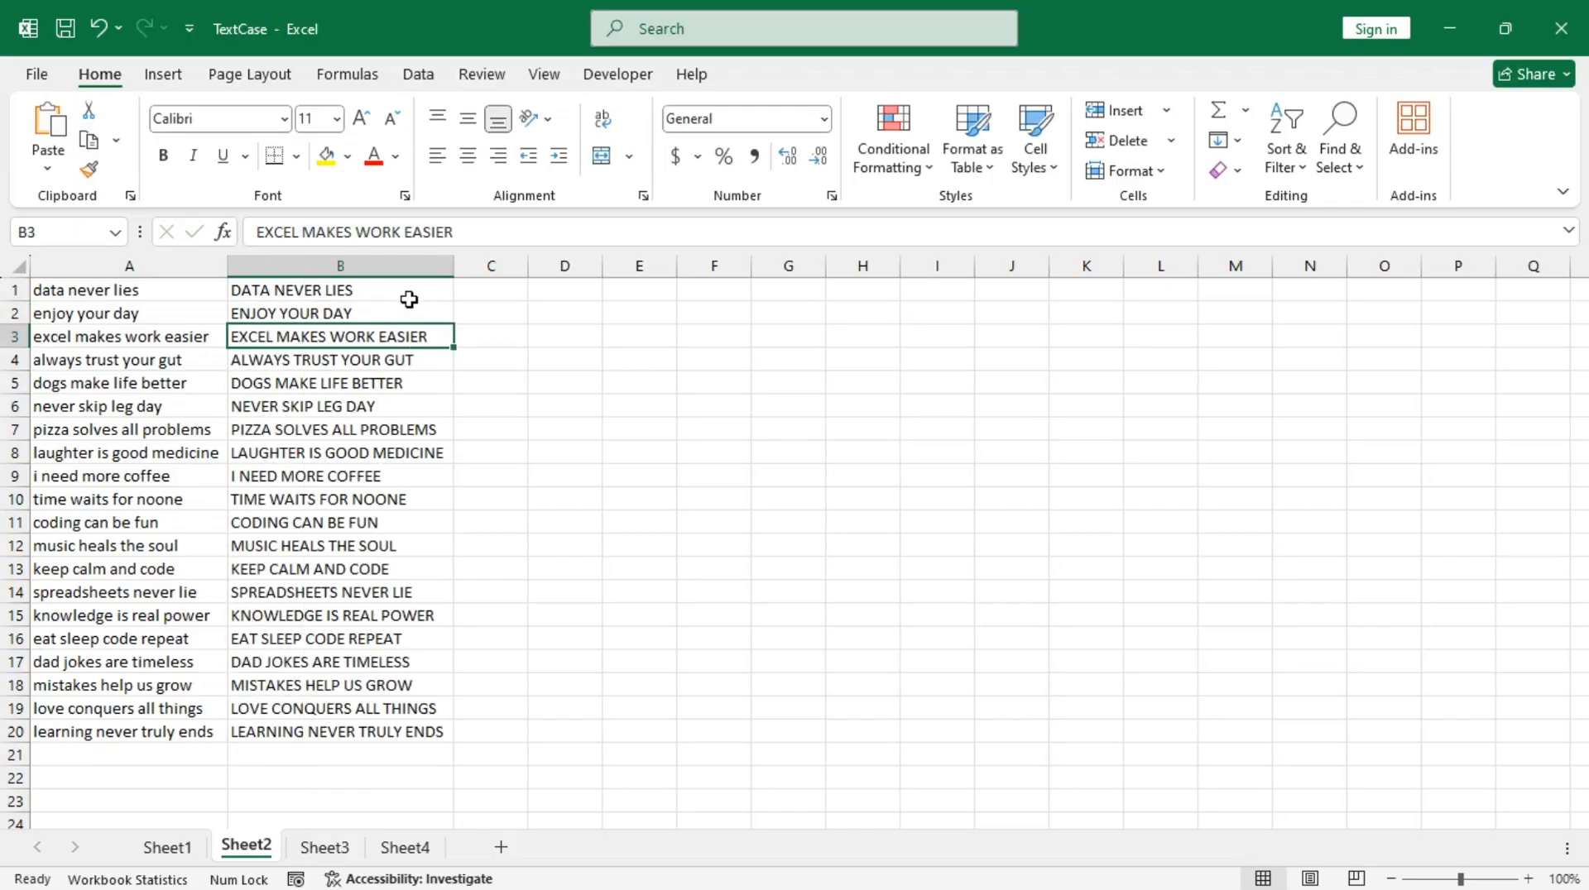
Step: Enter "data never dies" in C1, accept the lowercase Flash Fill suggestion starting with "enjoy your eay" in C2, and autofit column C
left_click(487, 290)
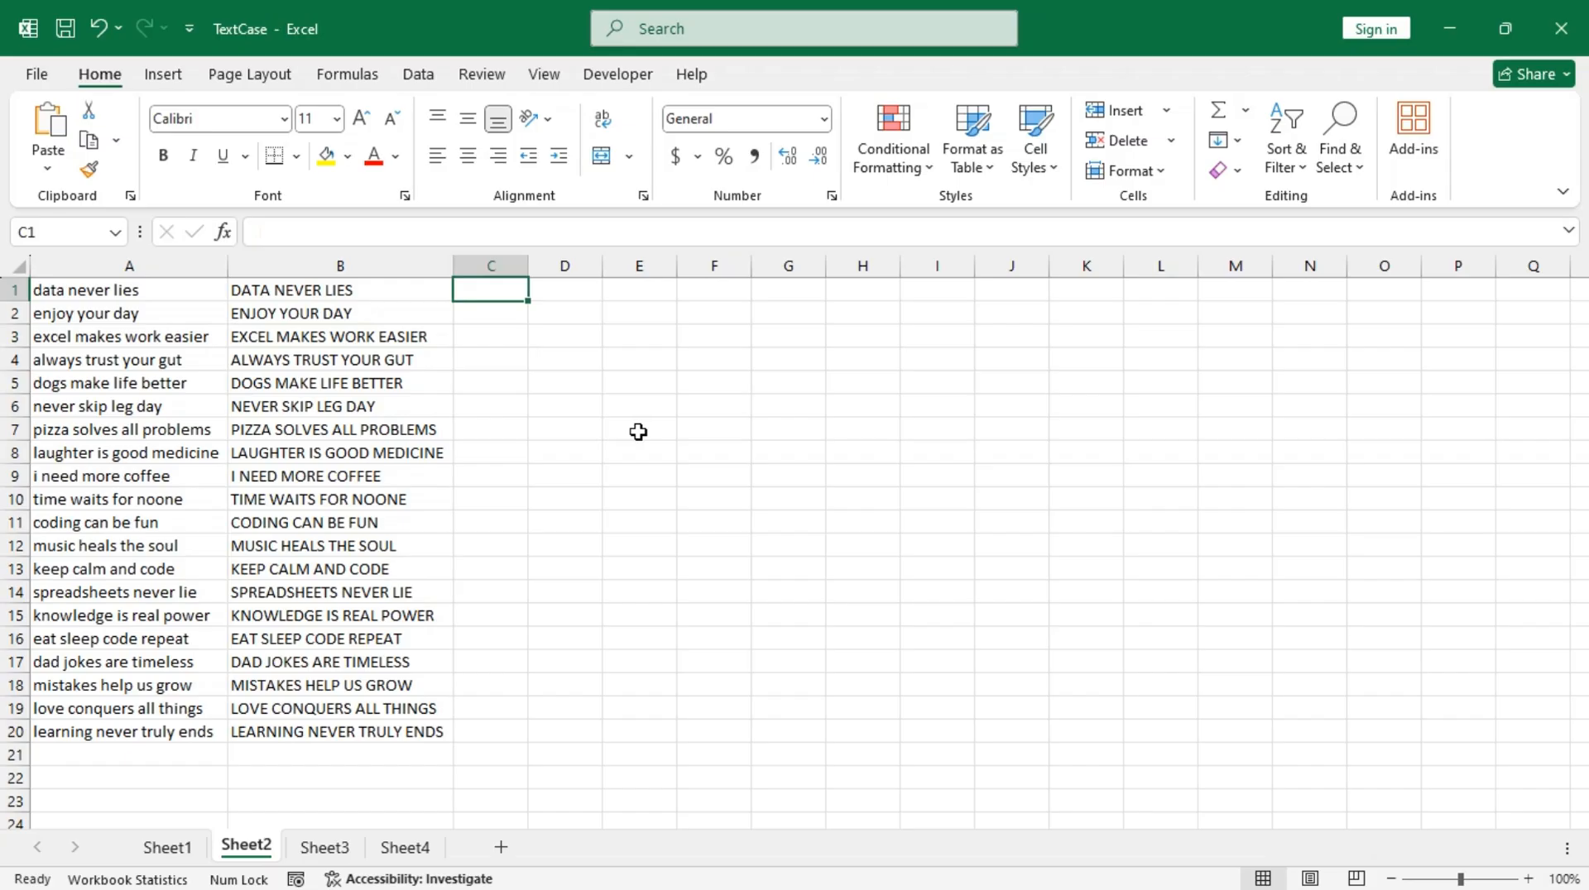
type("data never dies")
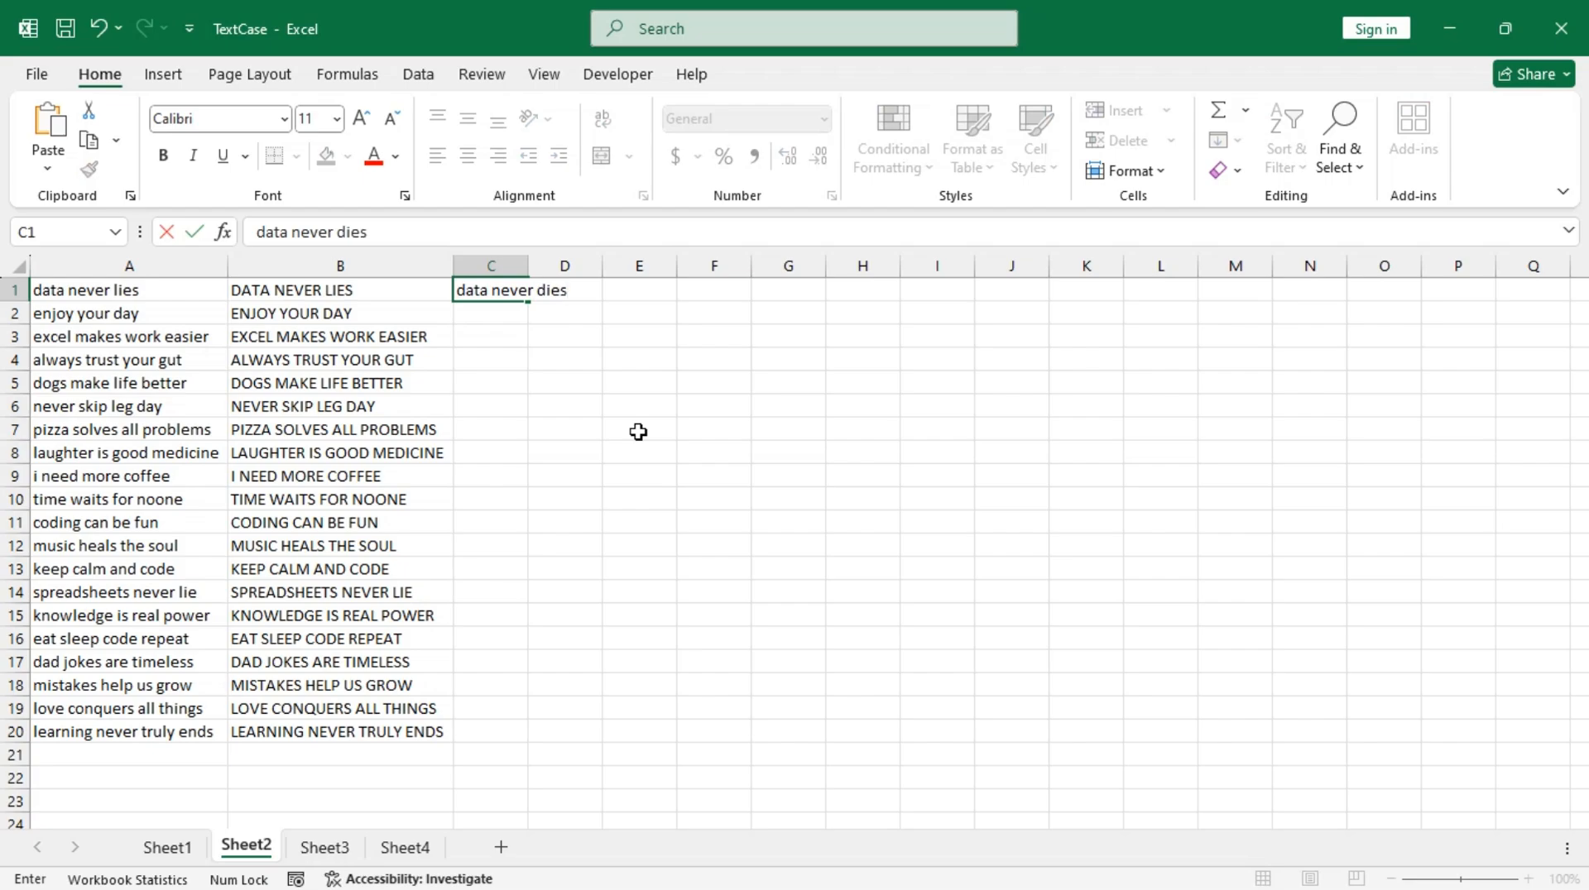
key("Return")
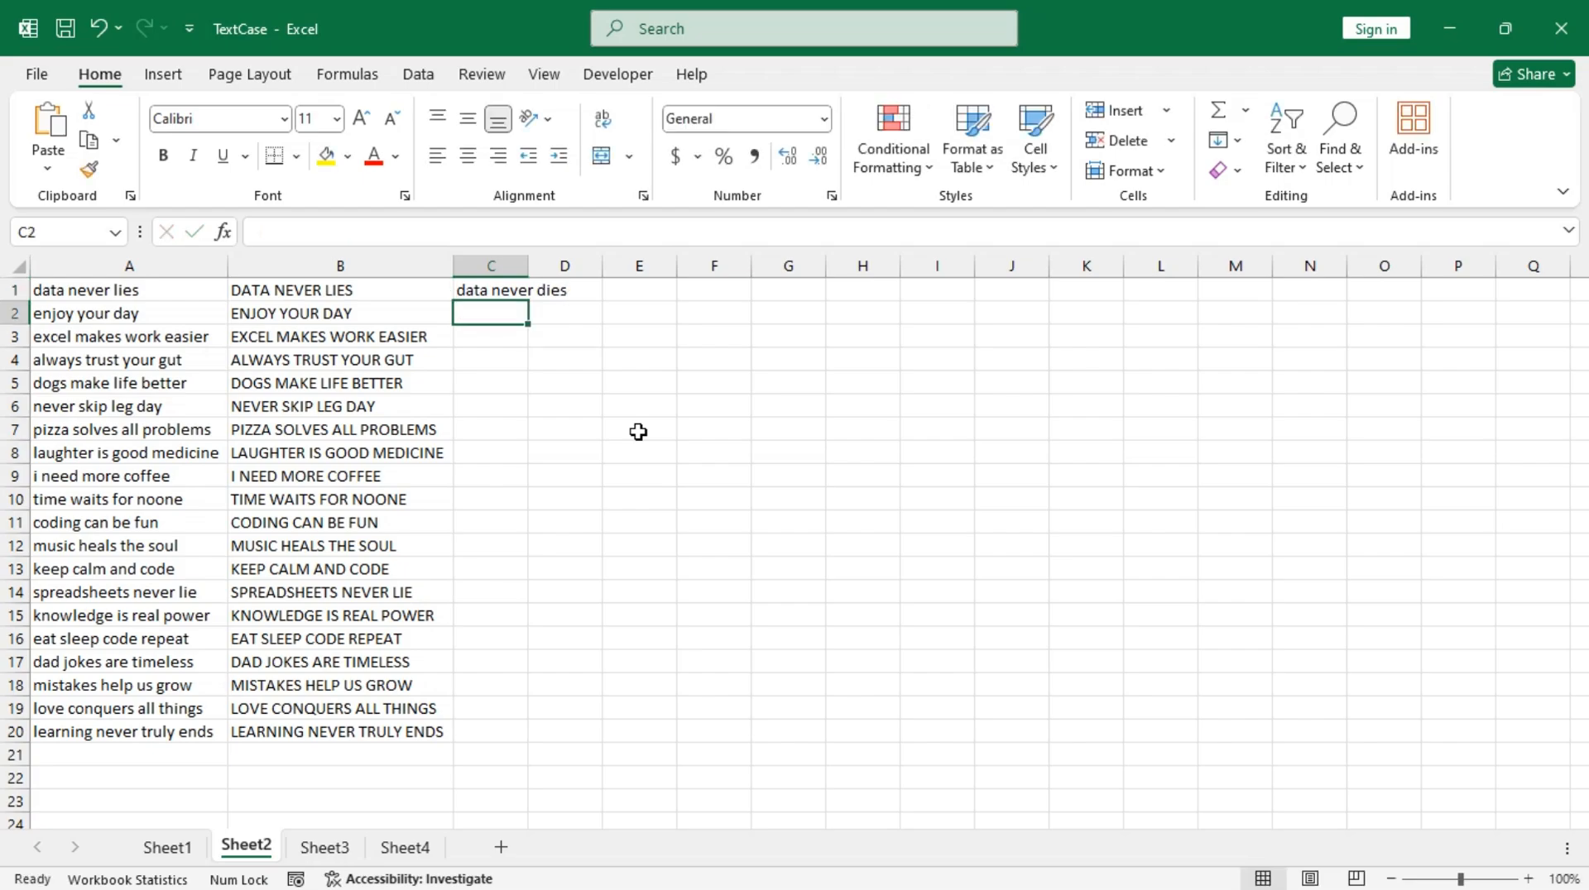
type("enjoy your eay")
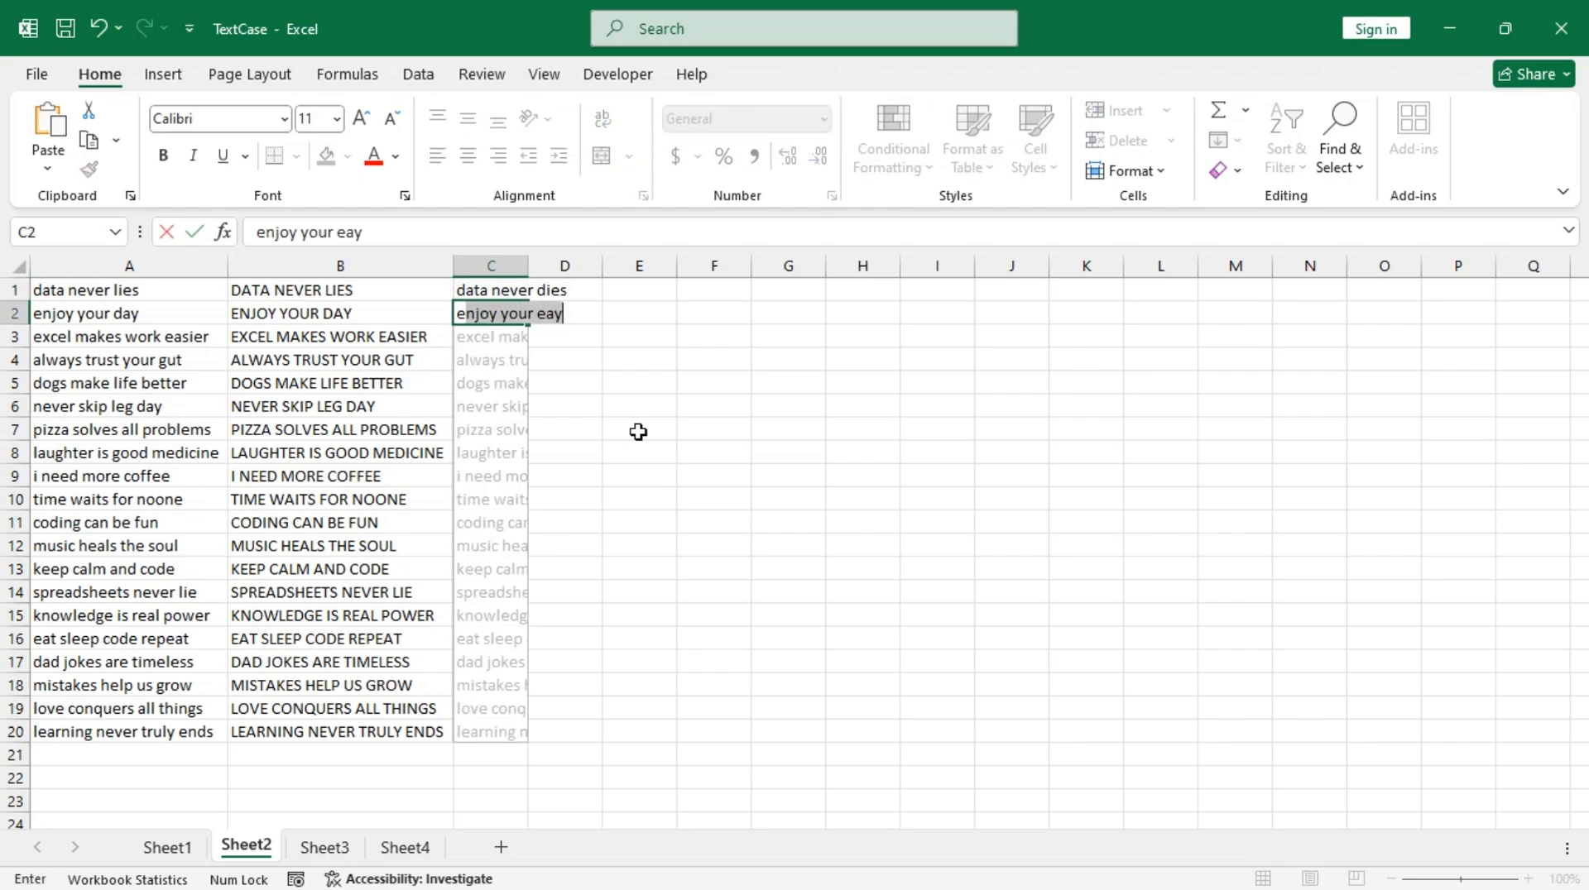
key("Return")
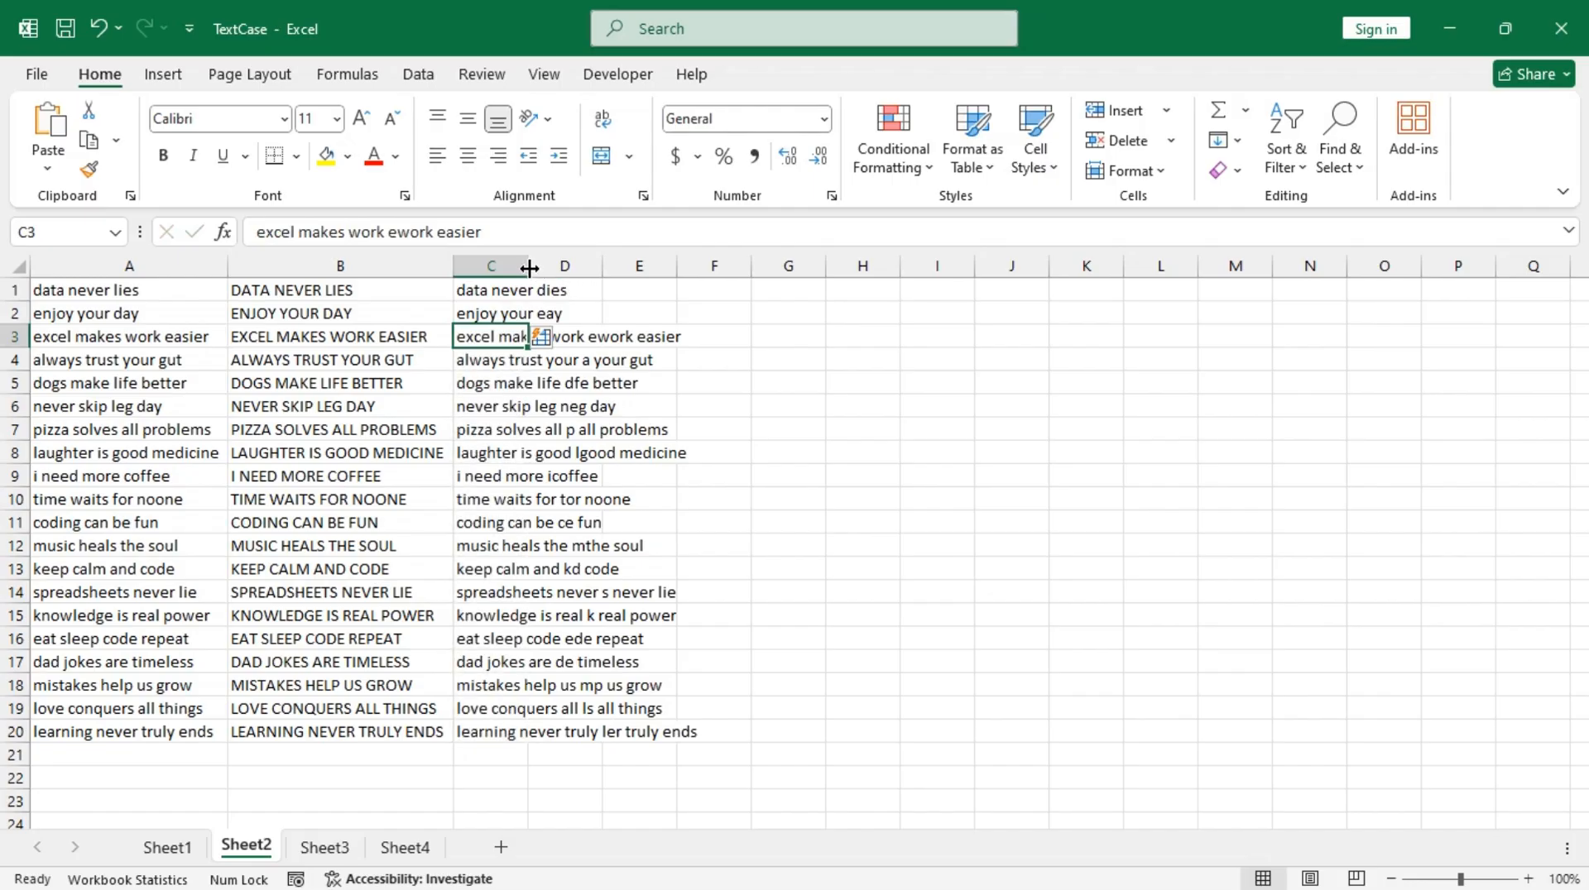
double_click(528, 266)
Step: Enter "Data Never Dies" in D1 and accept the proper-case Flash Fill suggestion starting with "Enjoy Your Eay" in D2, down to D20
left_click(748, 293)
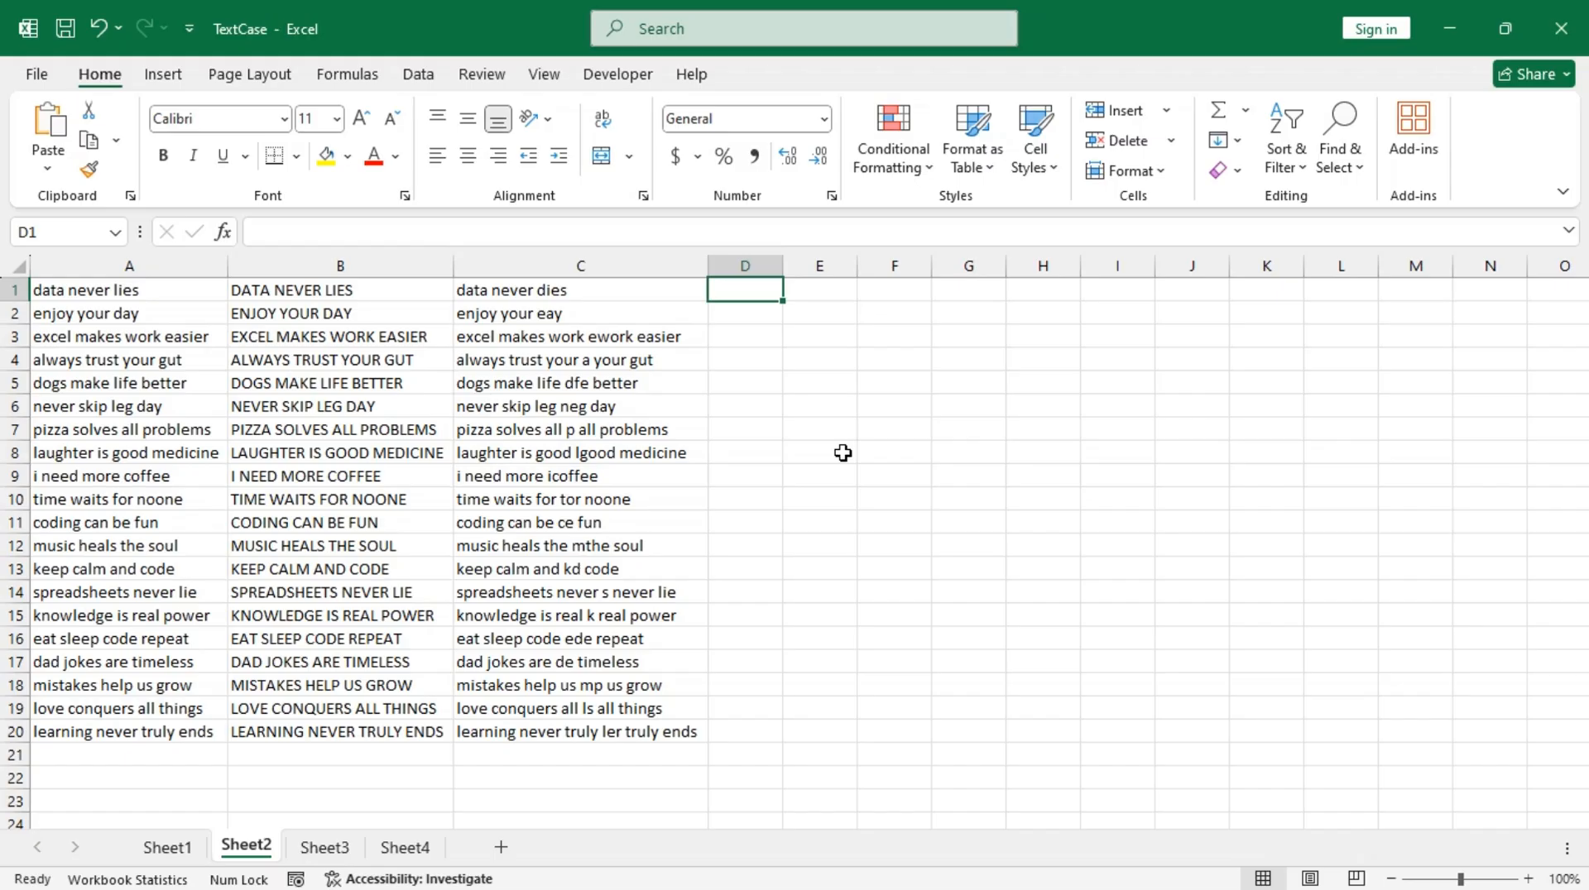
type("Data")
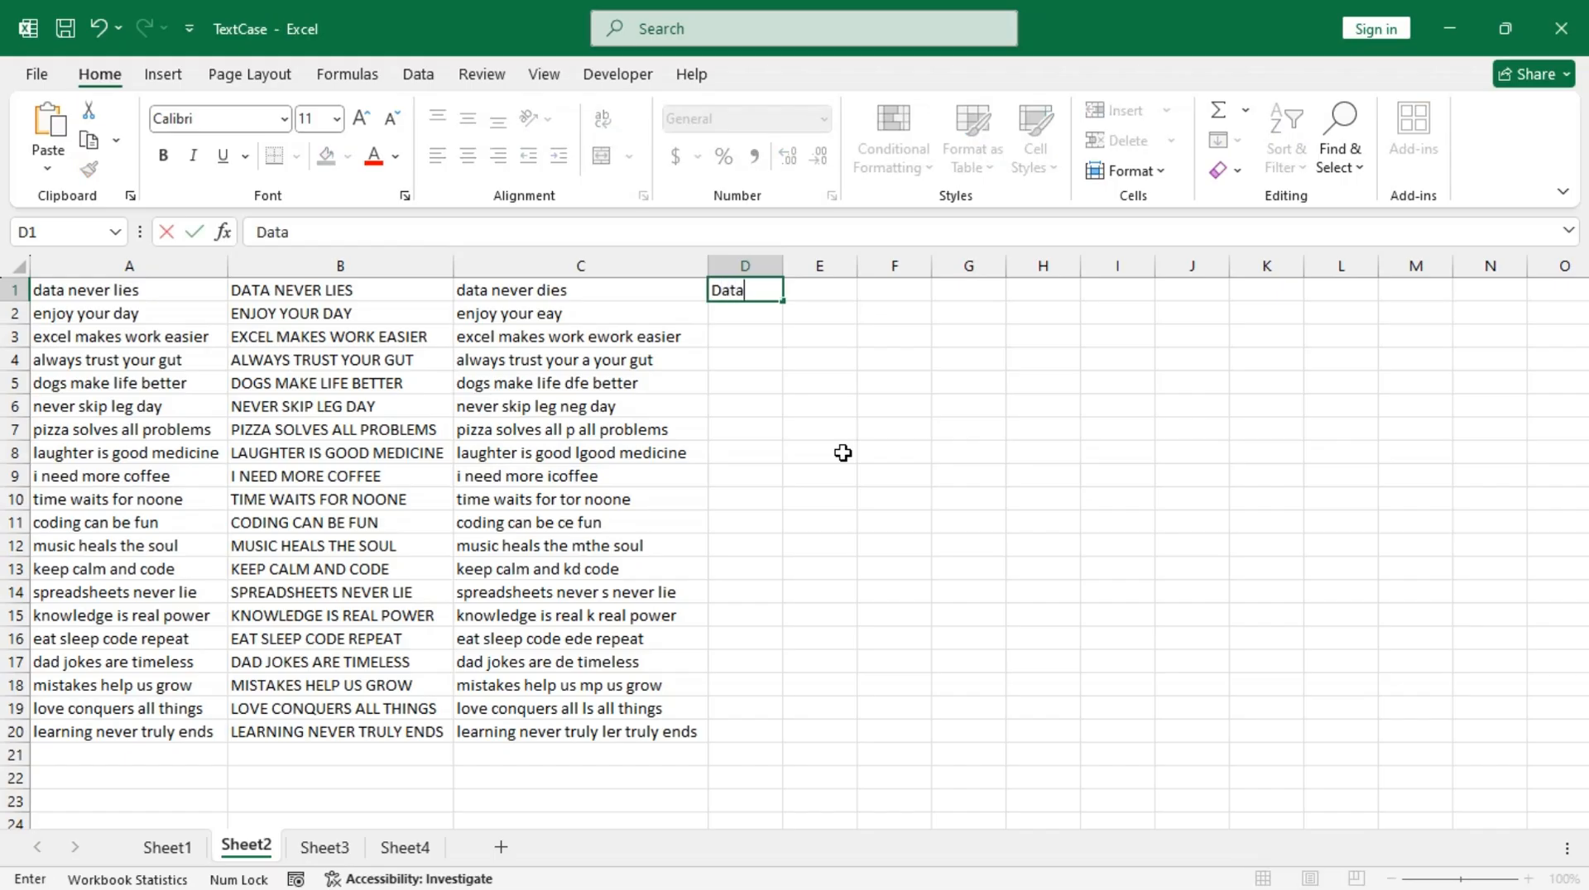
type(" Never Dies")
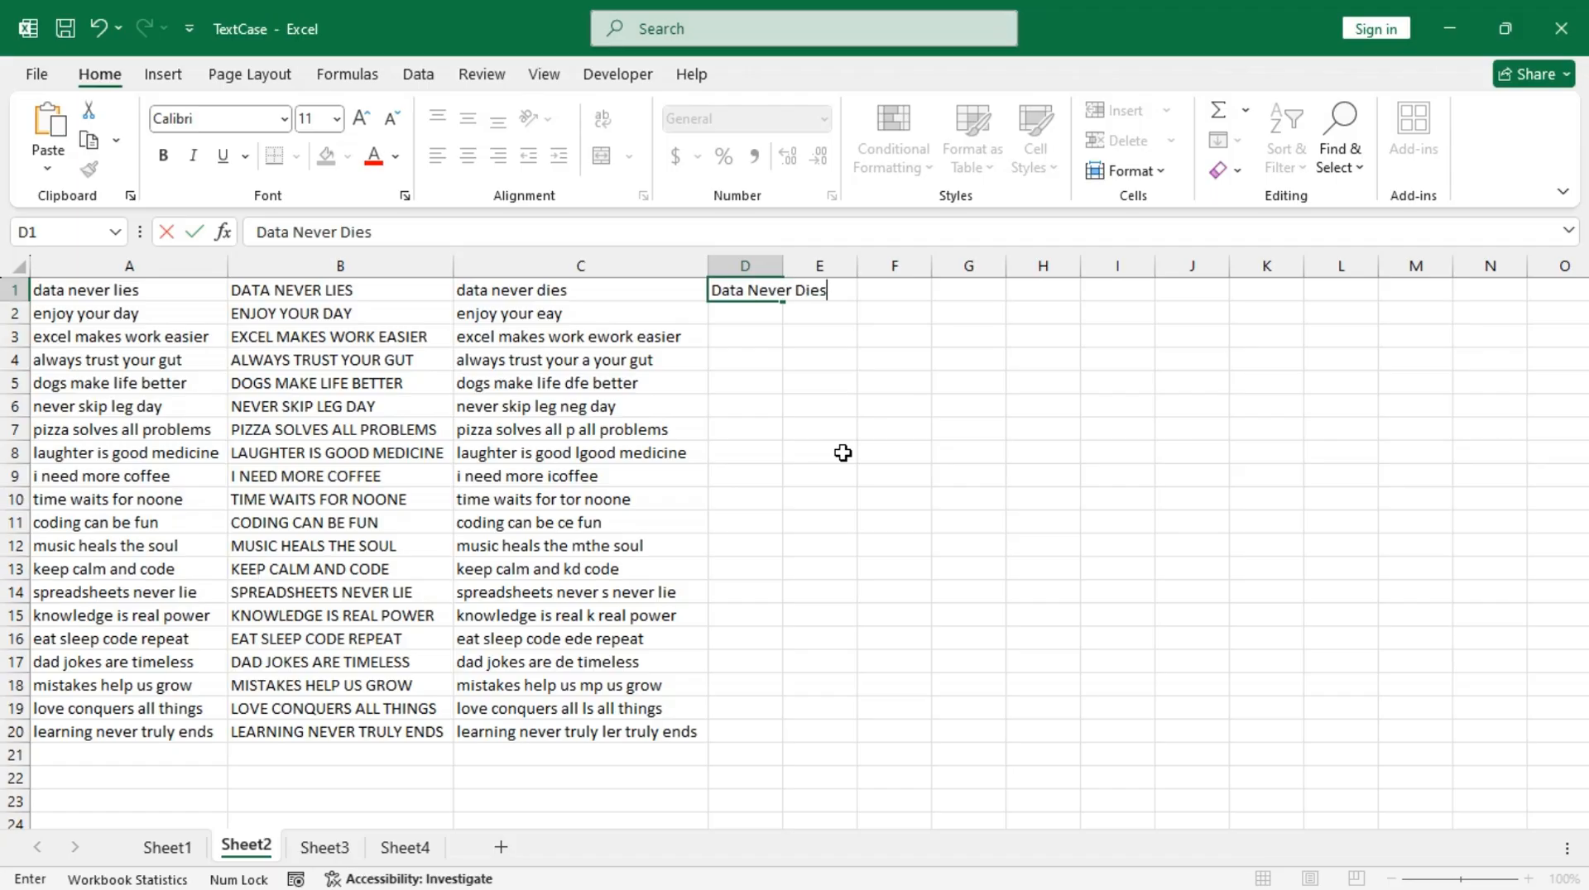
key("Return")
type("Enjoy Your Eay")
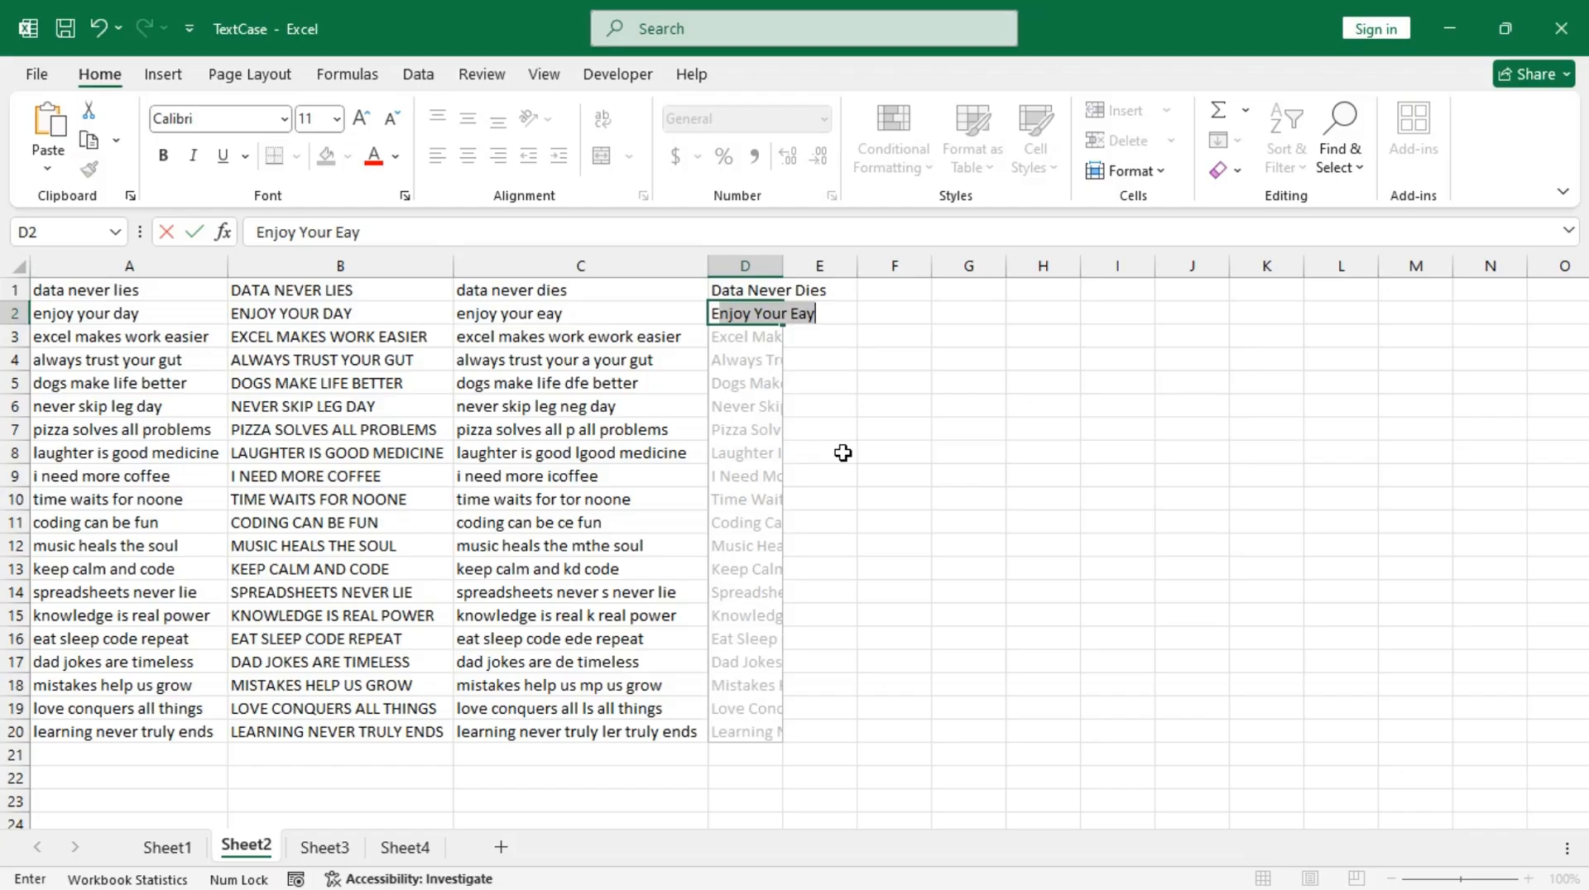
key("Return")
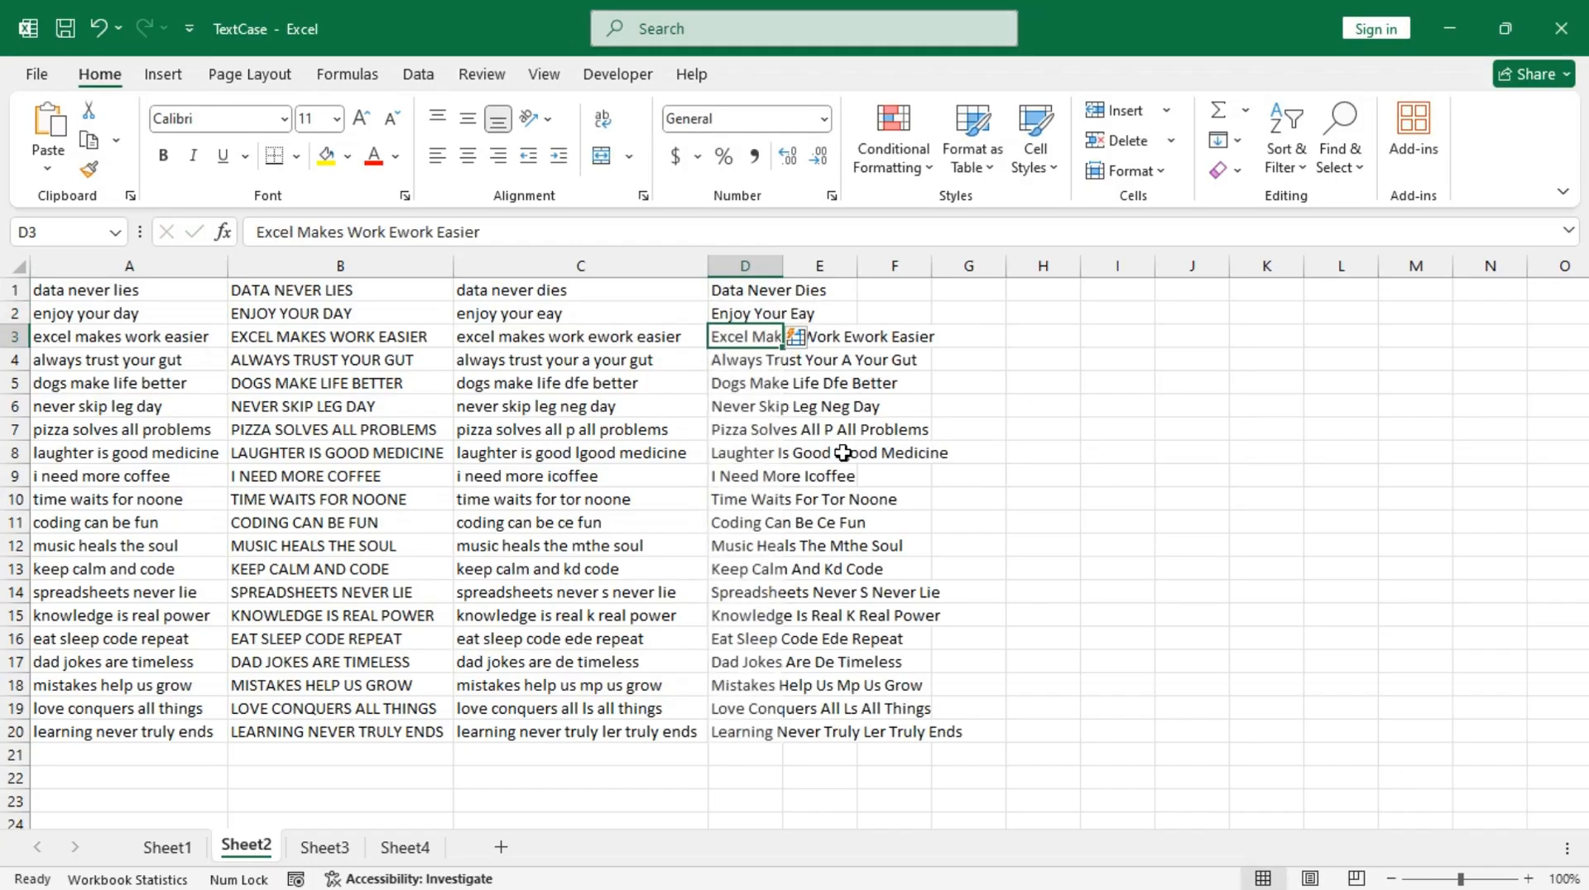
Step: Autofit column D and enter "Data never dies" in E1
double_click(784, 263)
left_click(1016, 292)
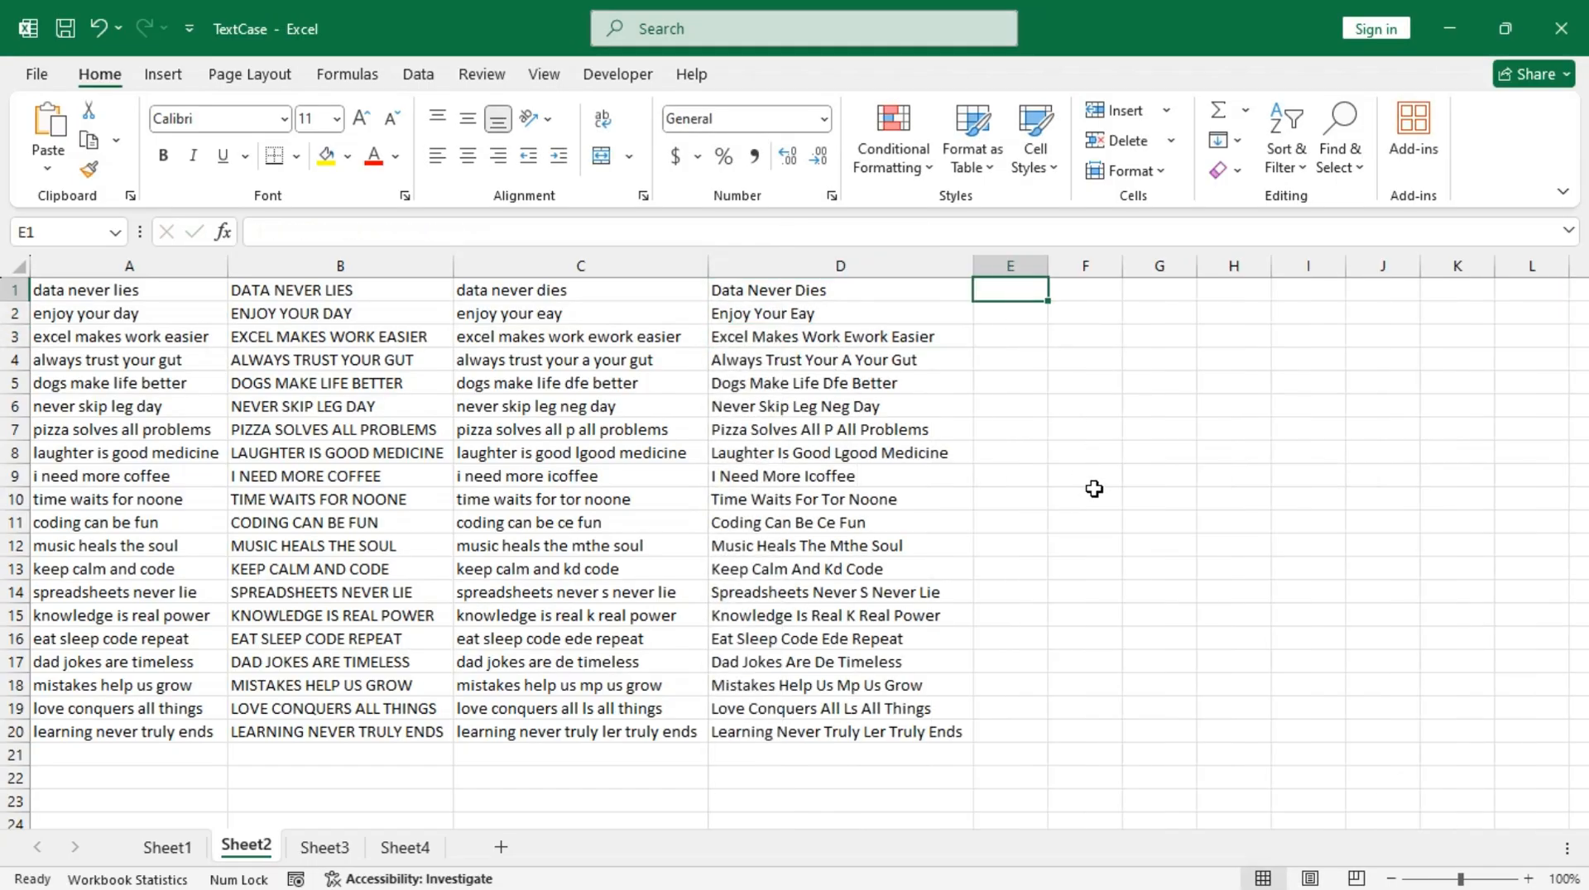
type("D")
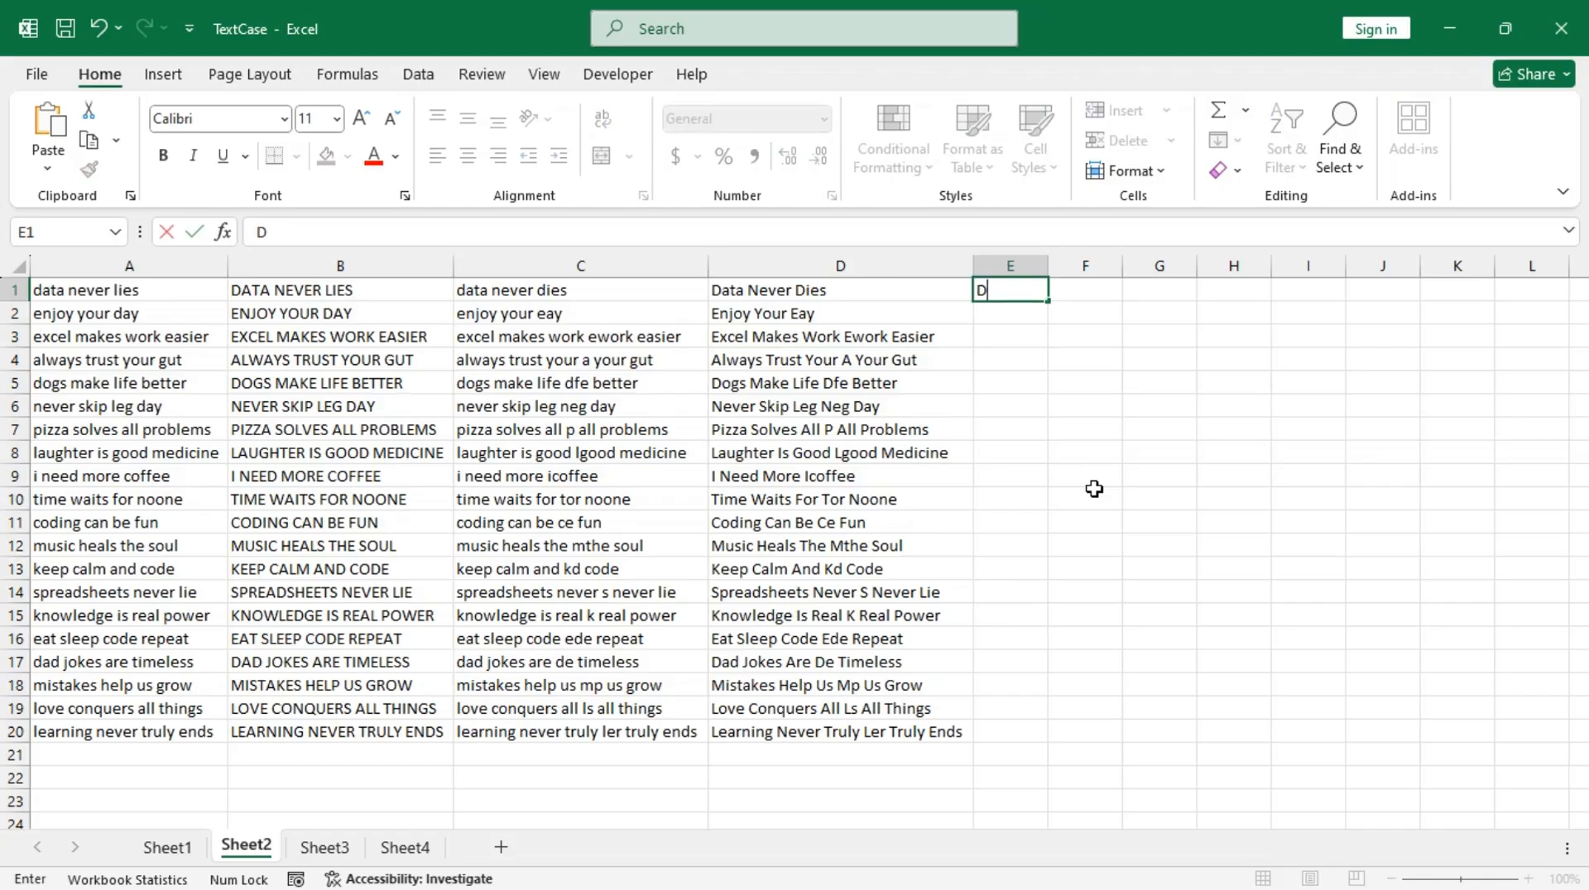
type("ata never dies")
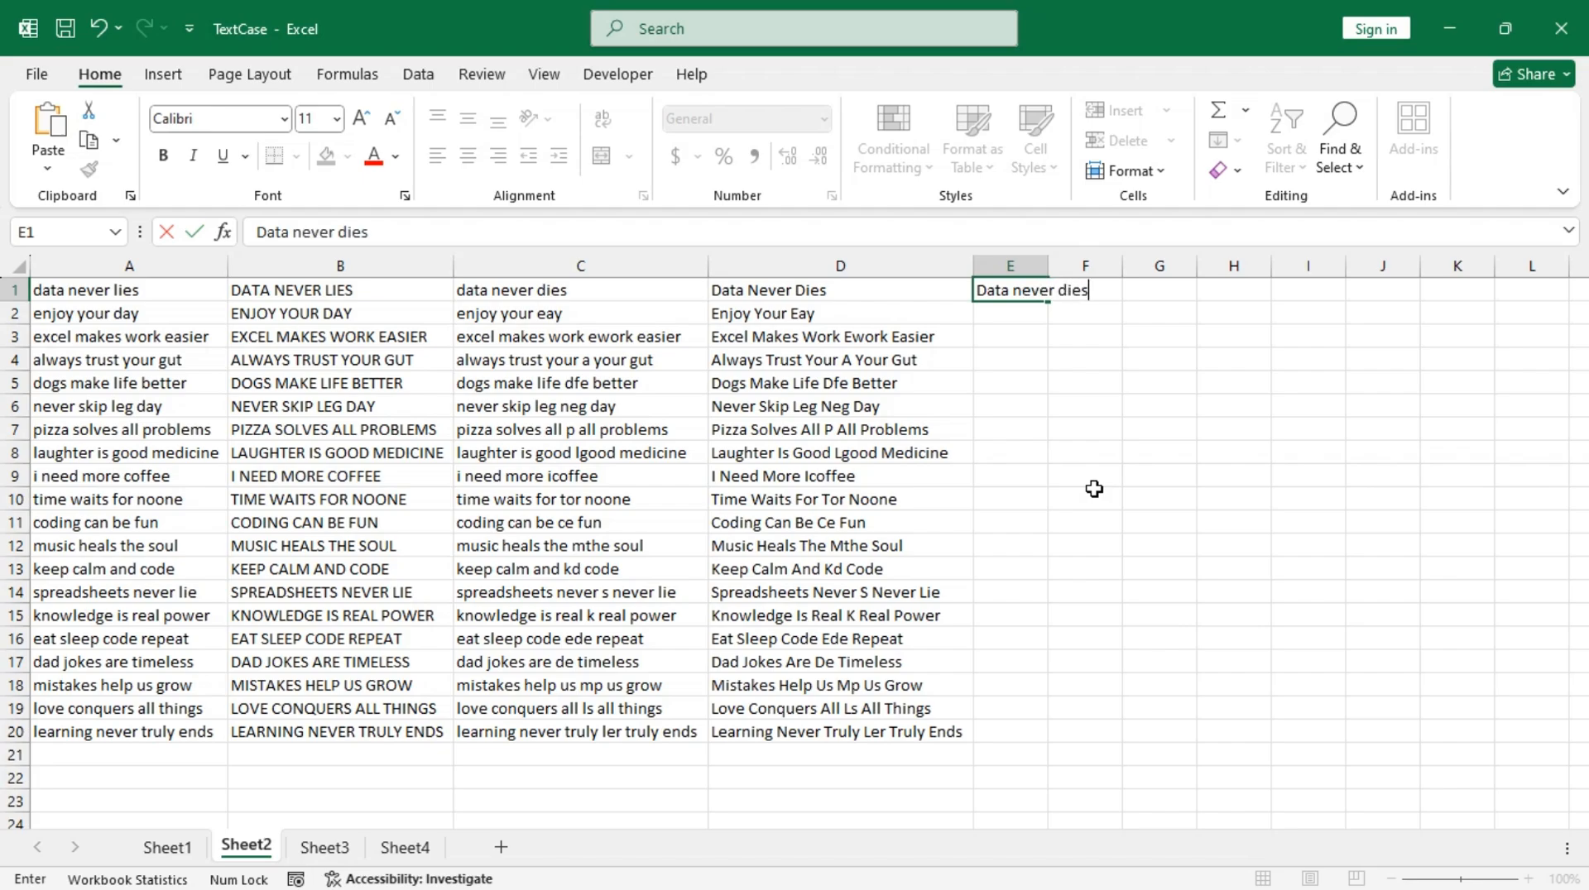
key("Return")
Step: Accept the sentence-case Flash Fill suggestion starting with "Enjoy your eay" in E2, down to E20, and autofit column E
type("Enjoy your eay")
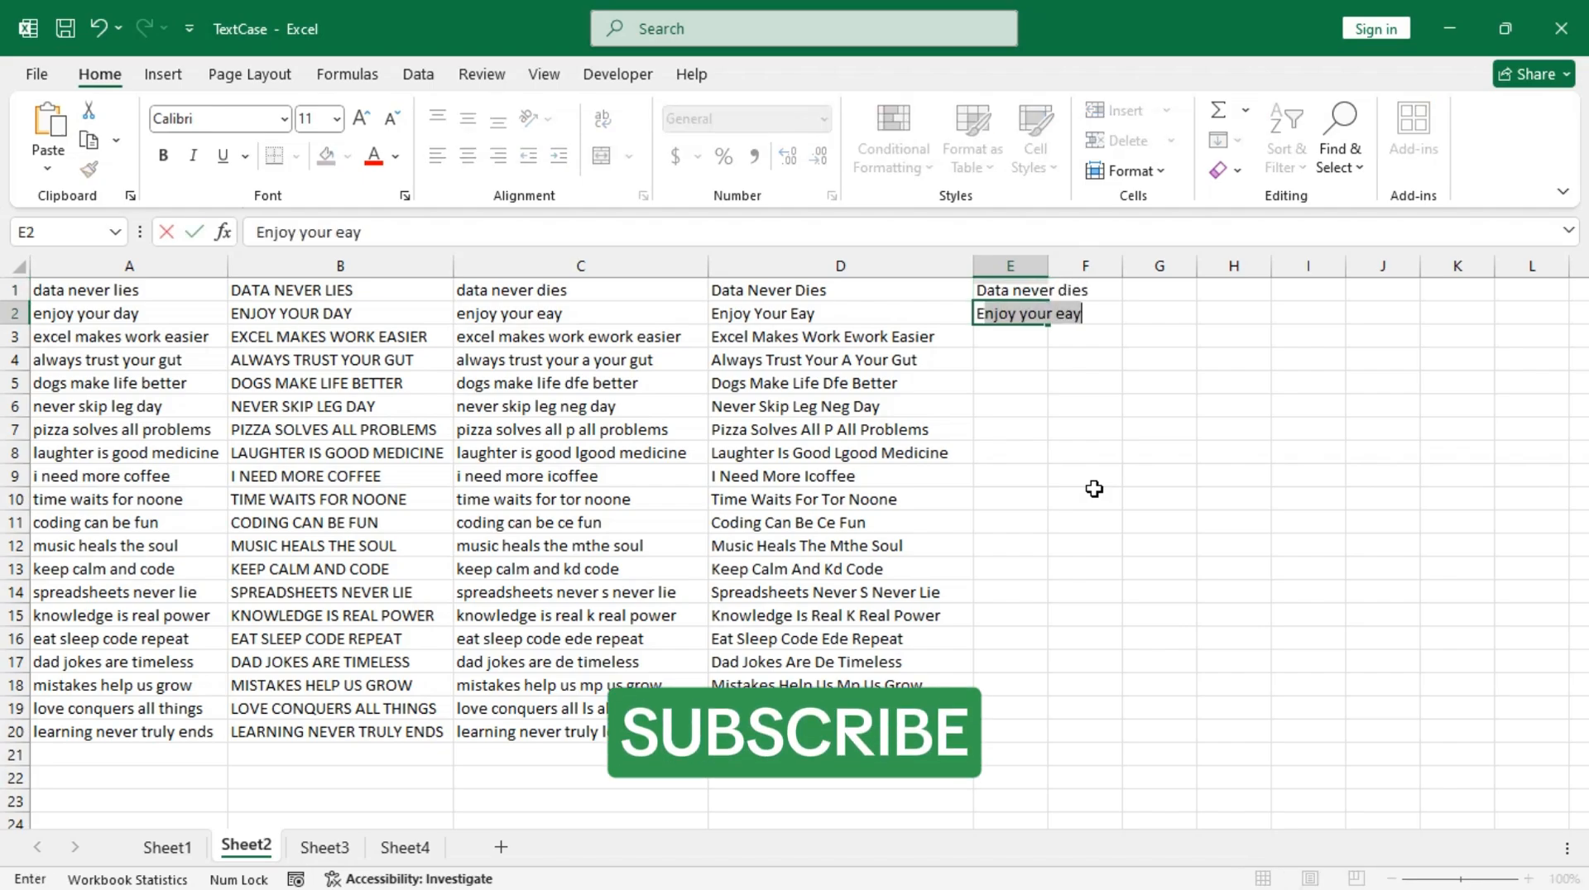
key("Return")
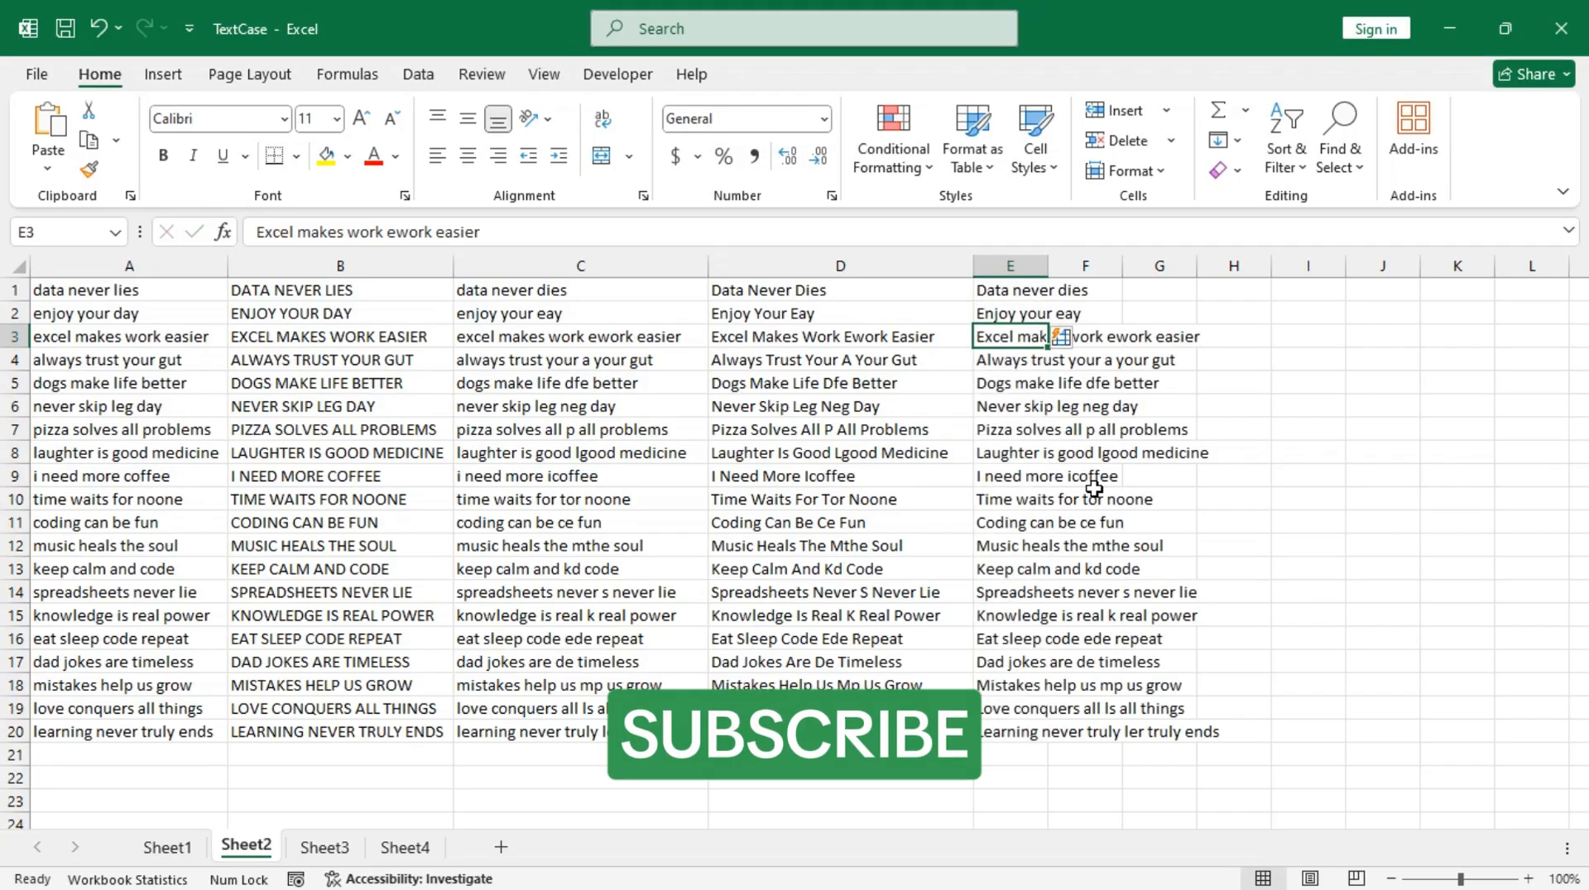
double_click(1054, 266)
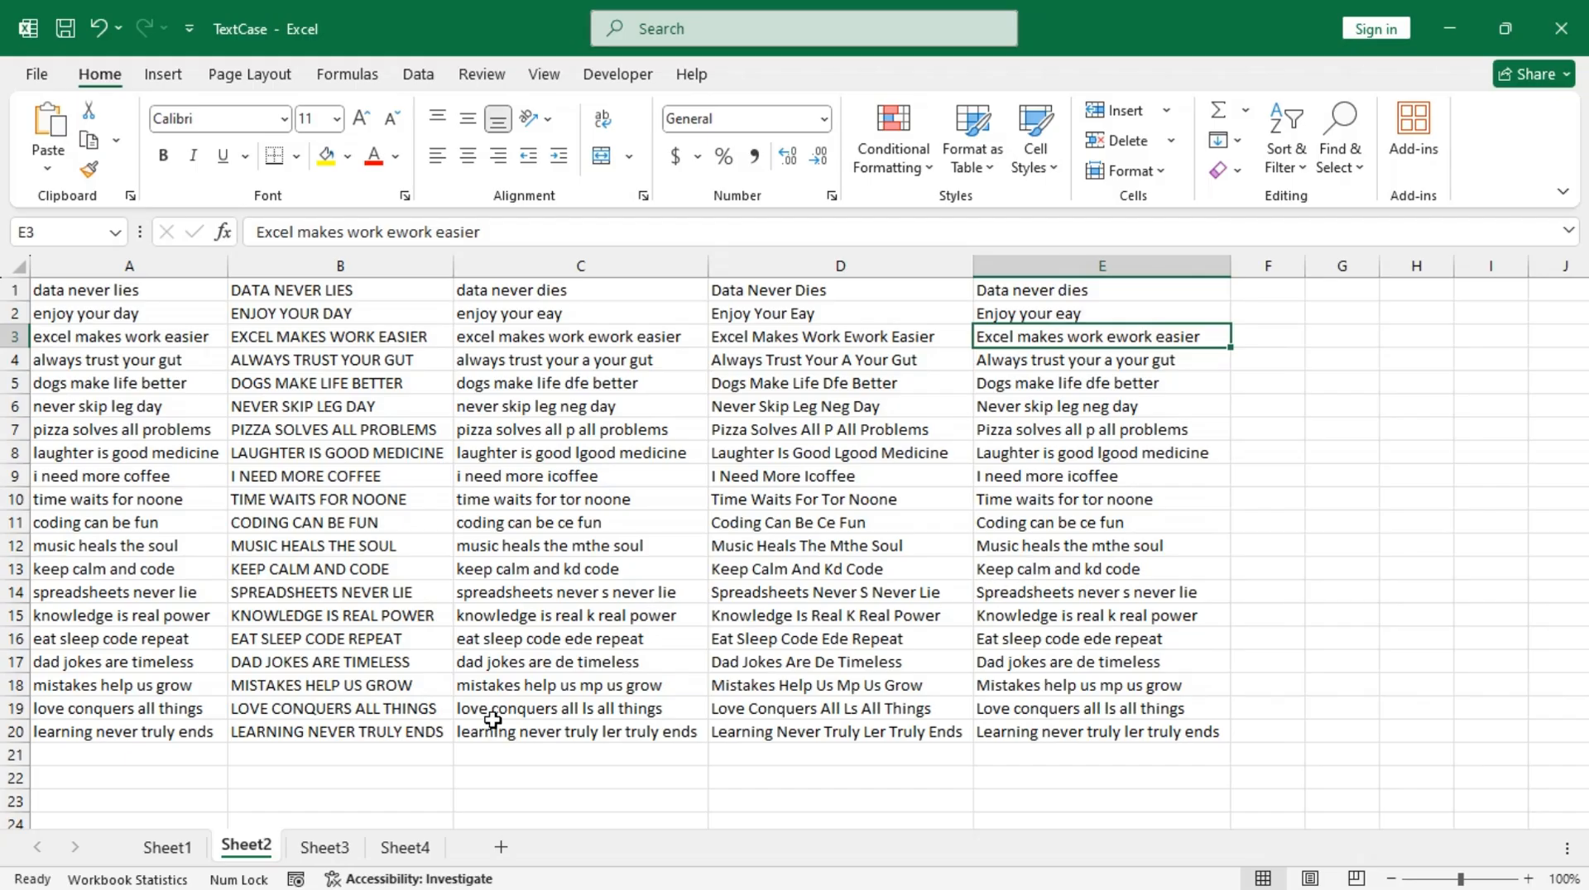
Step: On Sheet3, convert A1:A20 into a table without headers and load it into the Power Query Editor
left_click(341, 848)
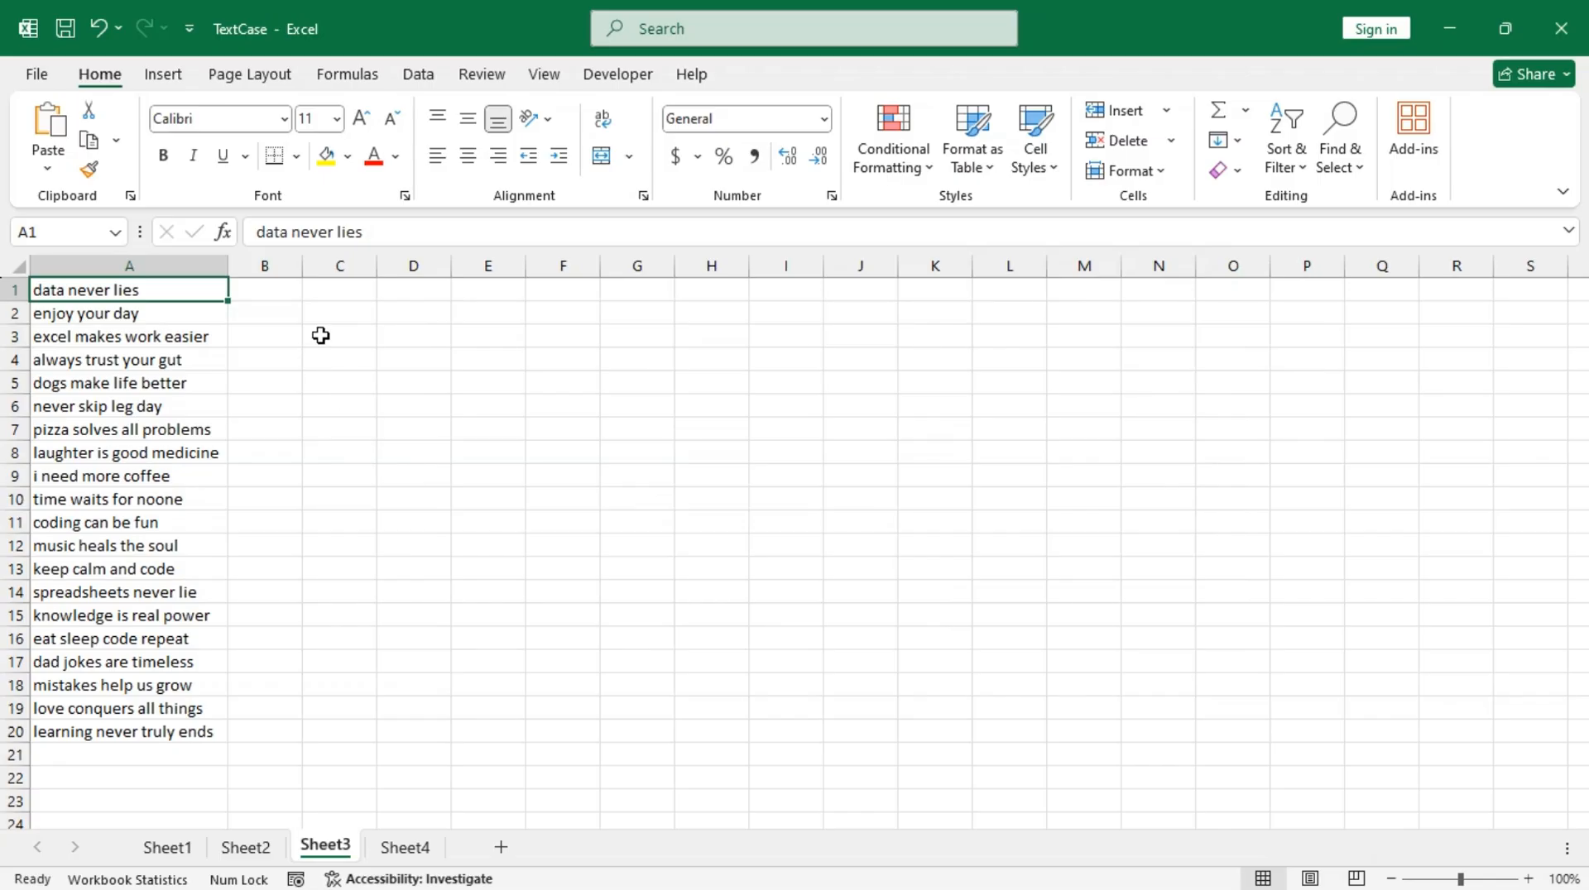
left_click_drag(185, 287, 178, 735)
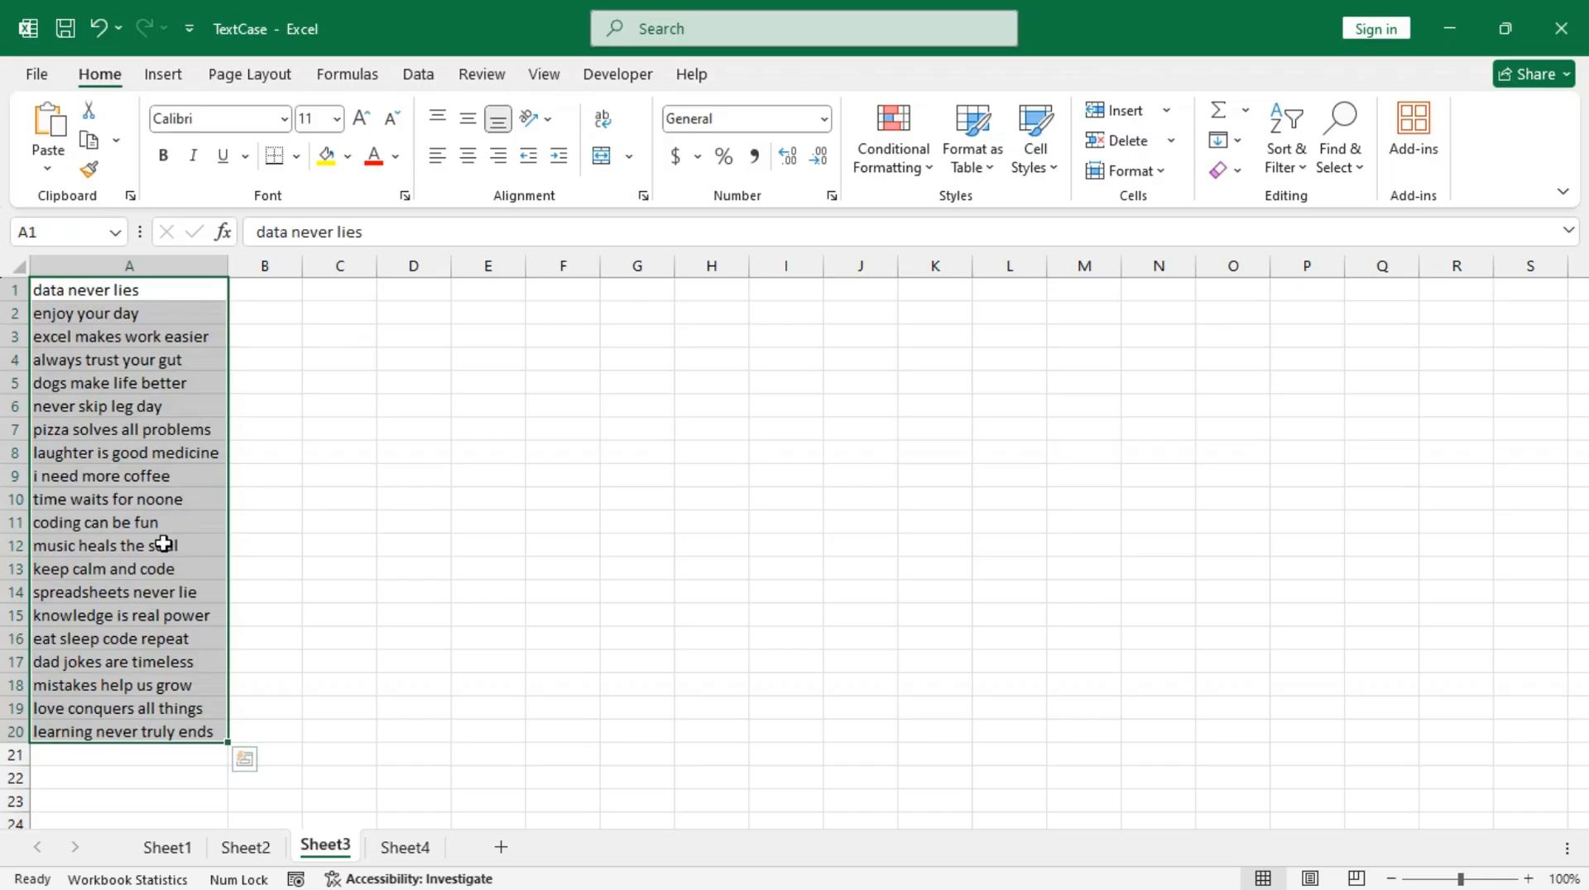
left_click(418, 77)
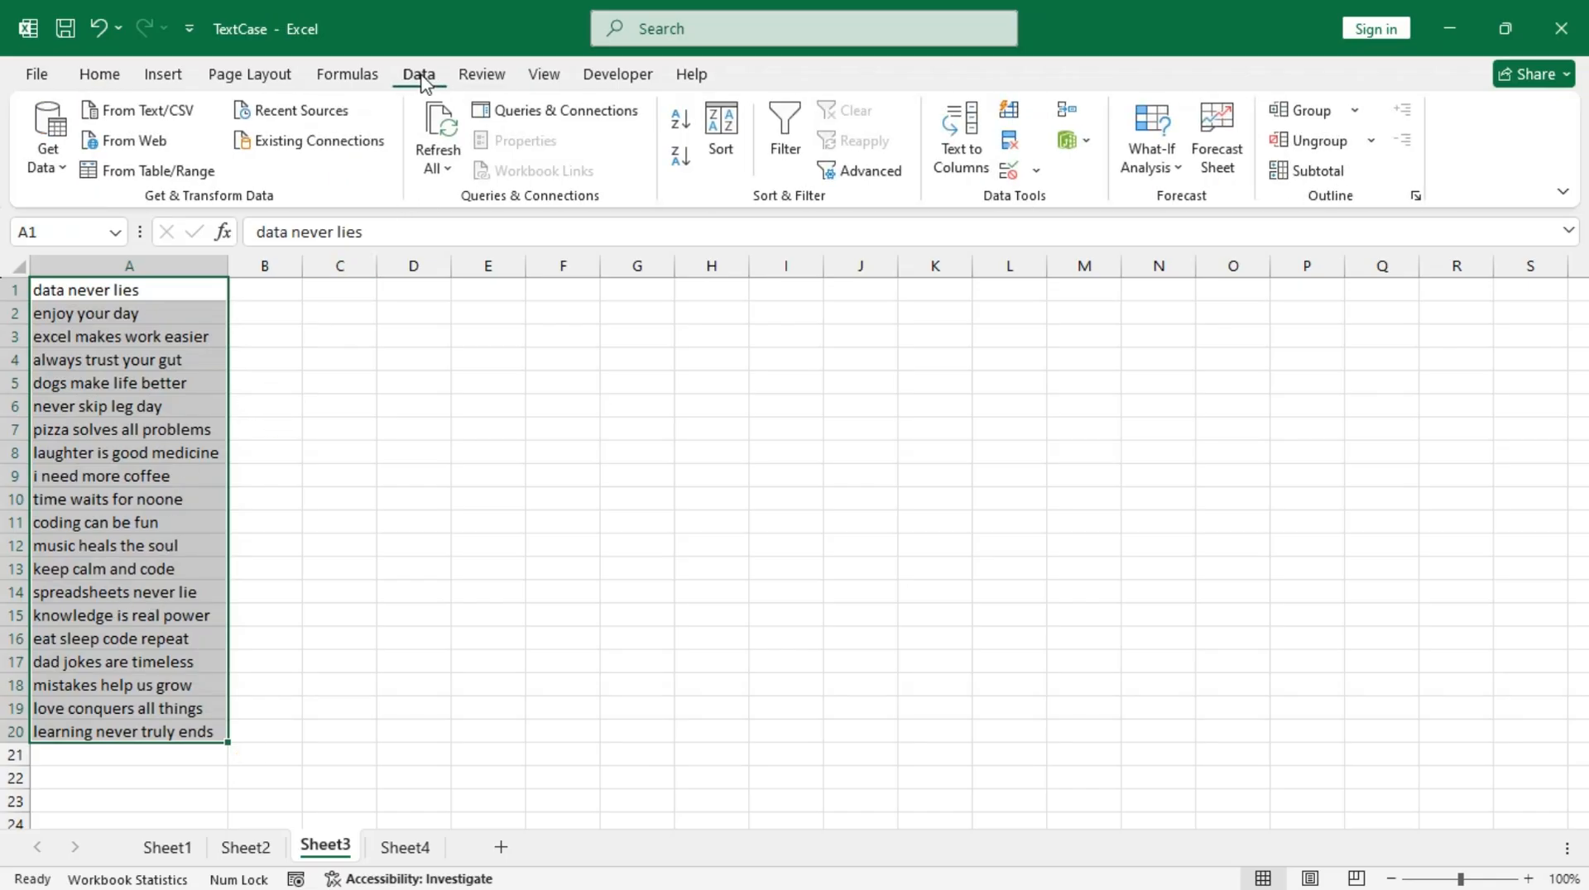
left_click(128, 177)
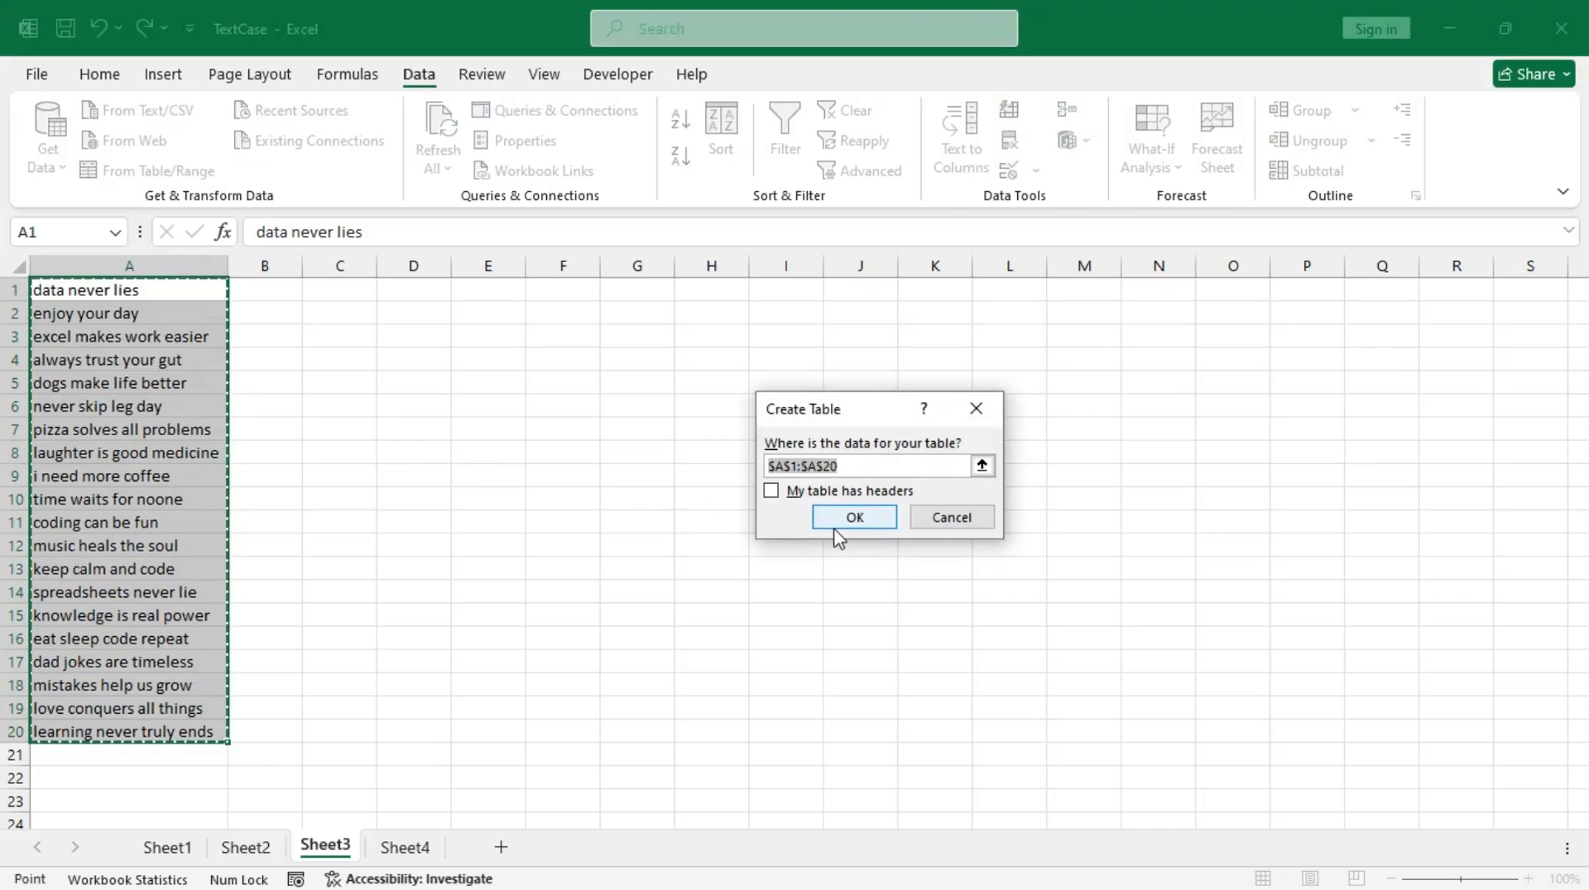
left_click(848, 520)
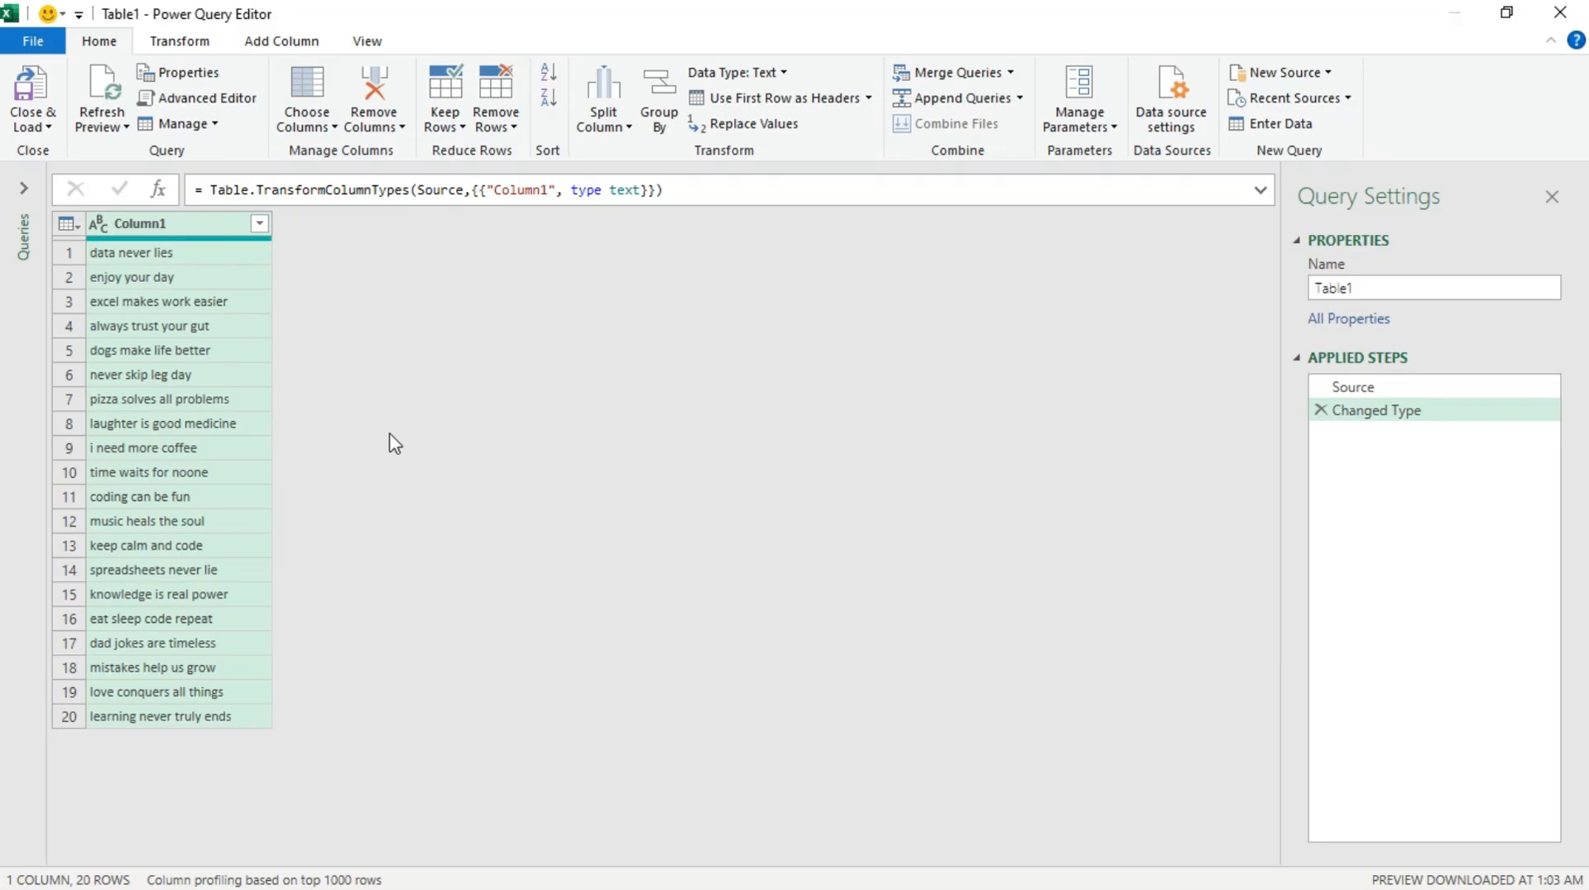
Step: Transform the text in Column1 to UPPERCASE
left_click(181, 41)
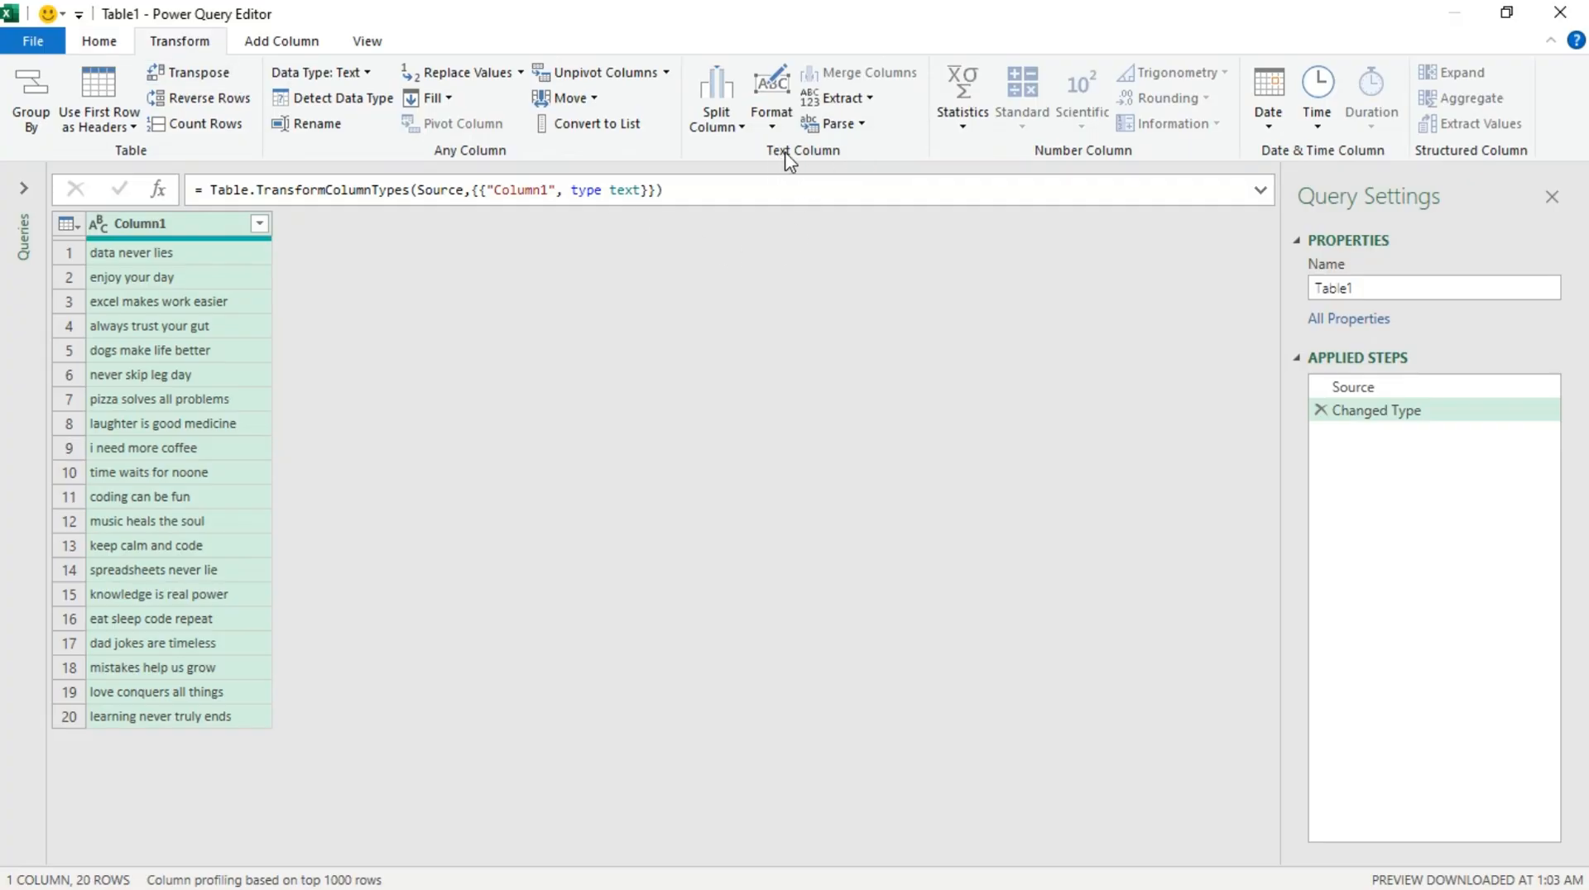
left_click(771, 126)
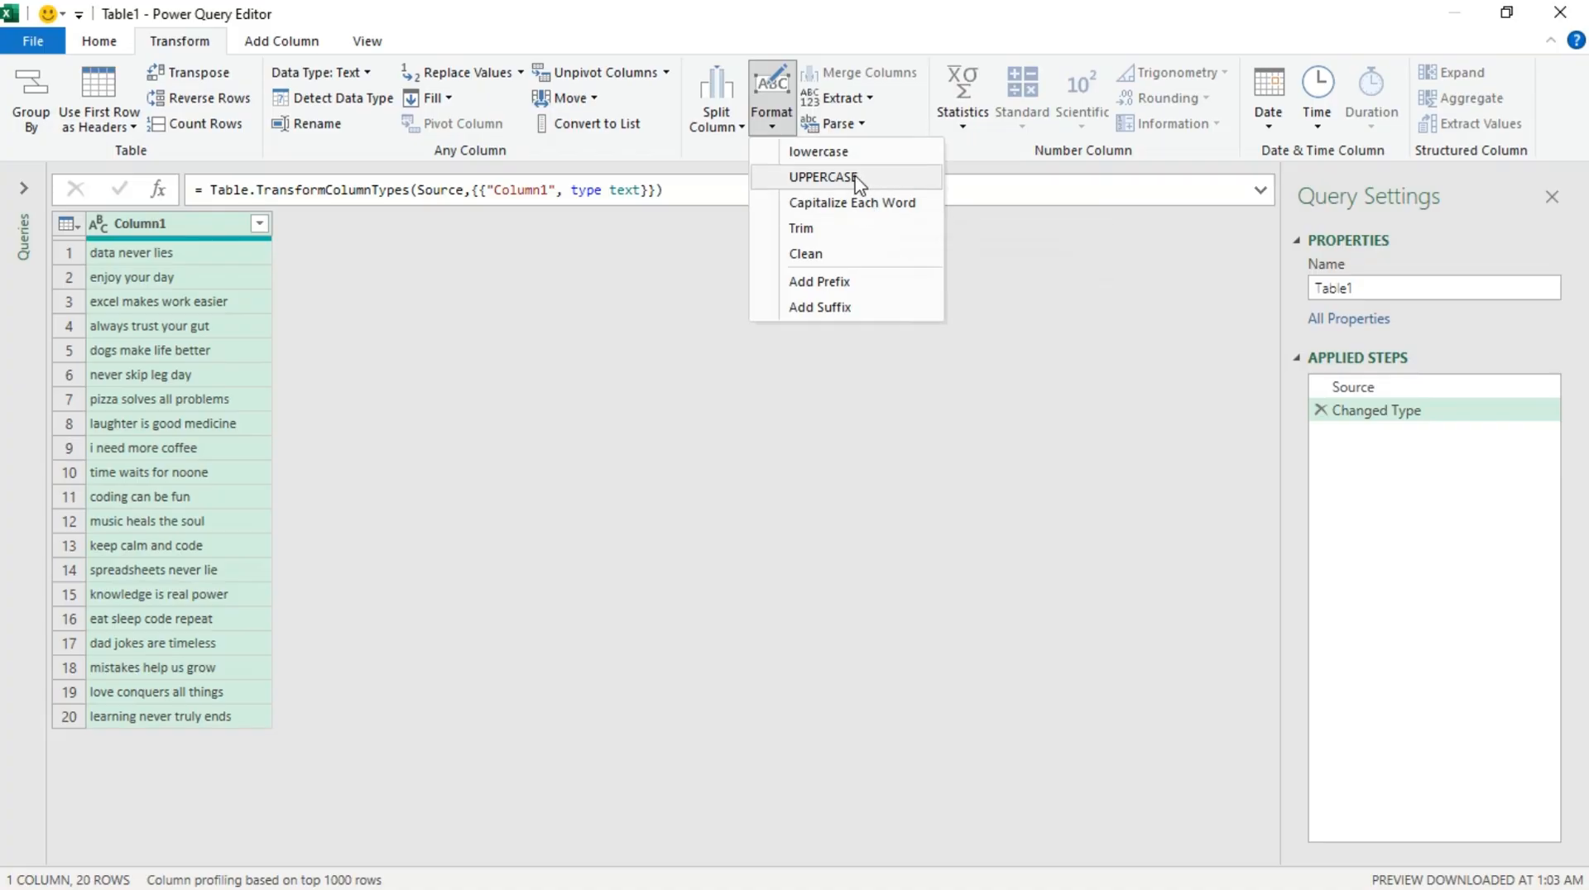
left_click(341, 418)
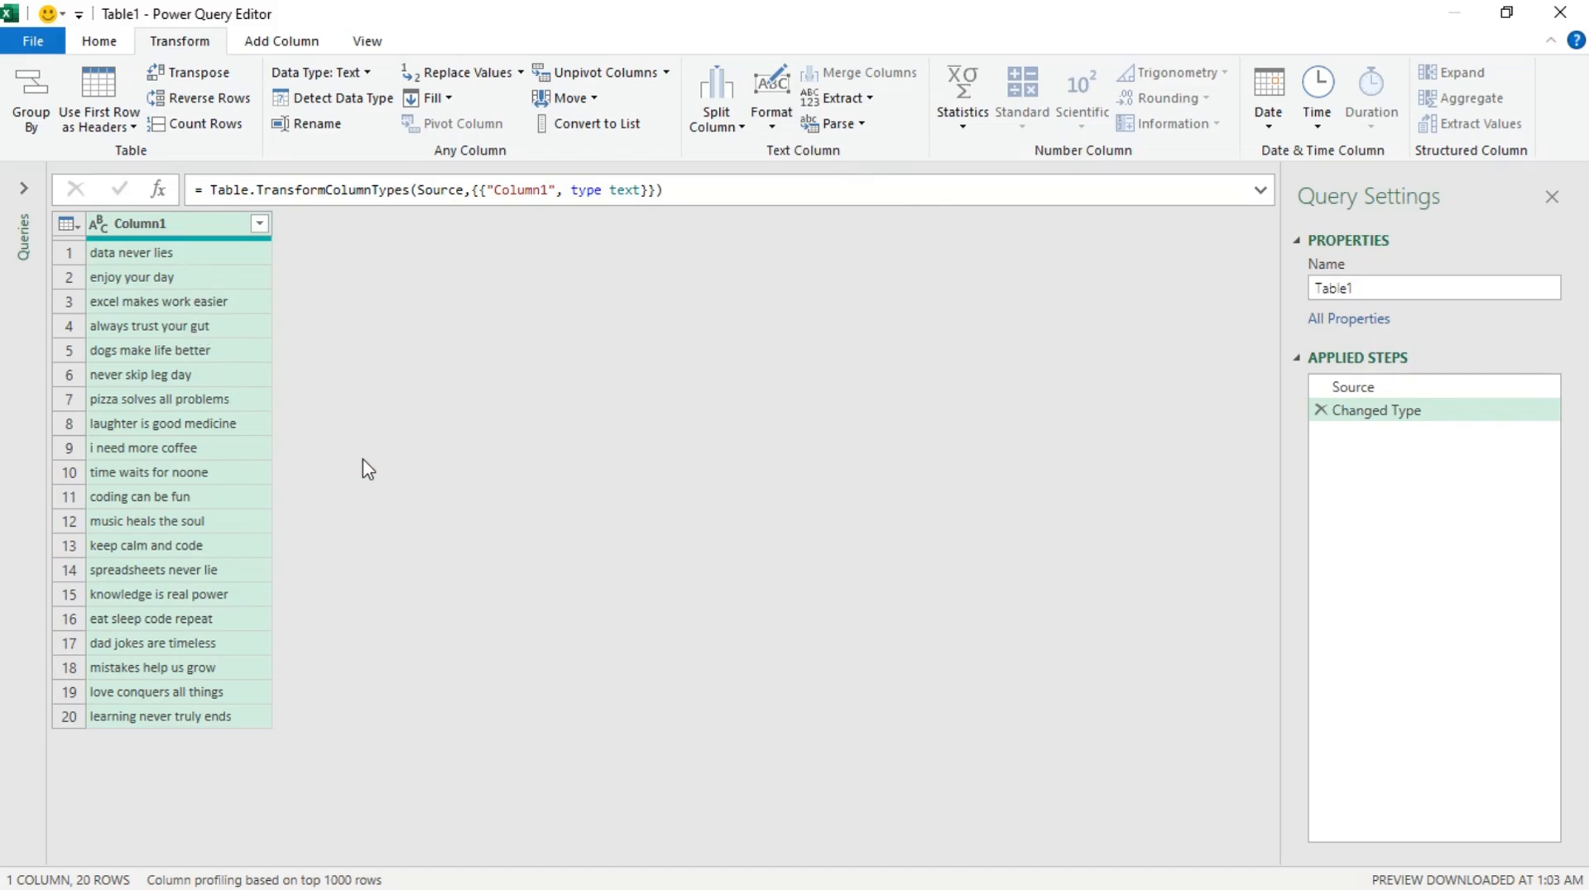
left_click(787, 120)
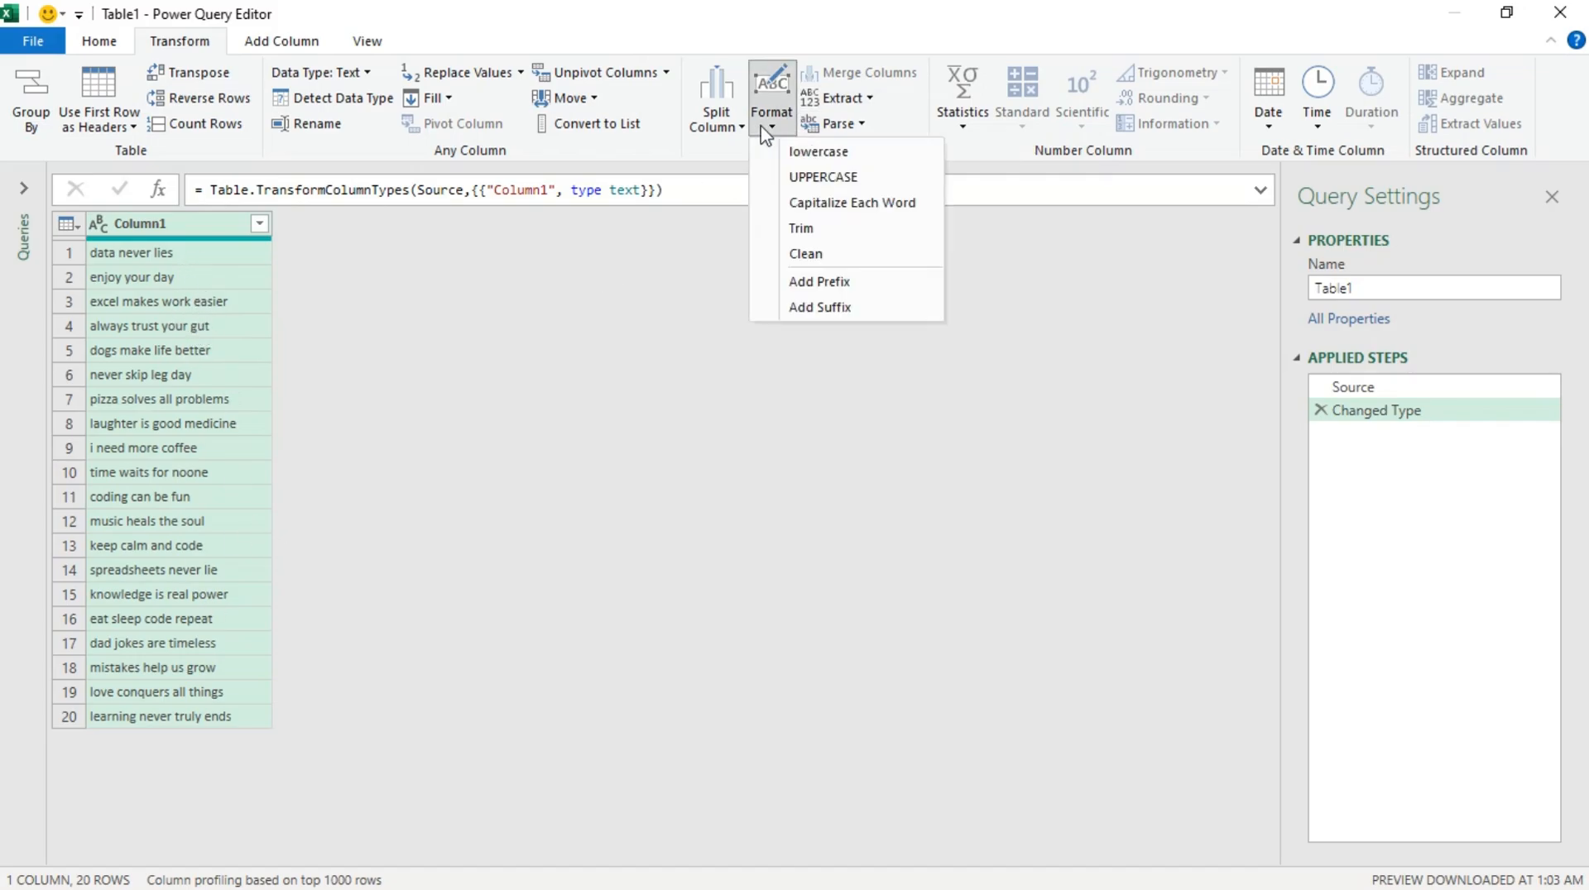
left_click(883, 179)
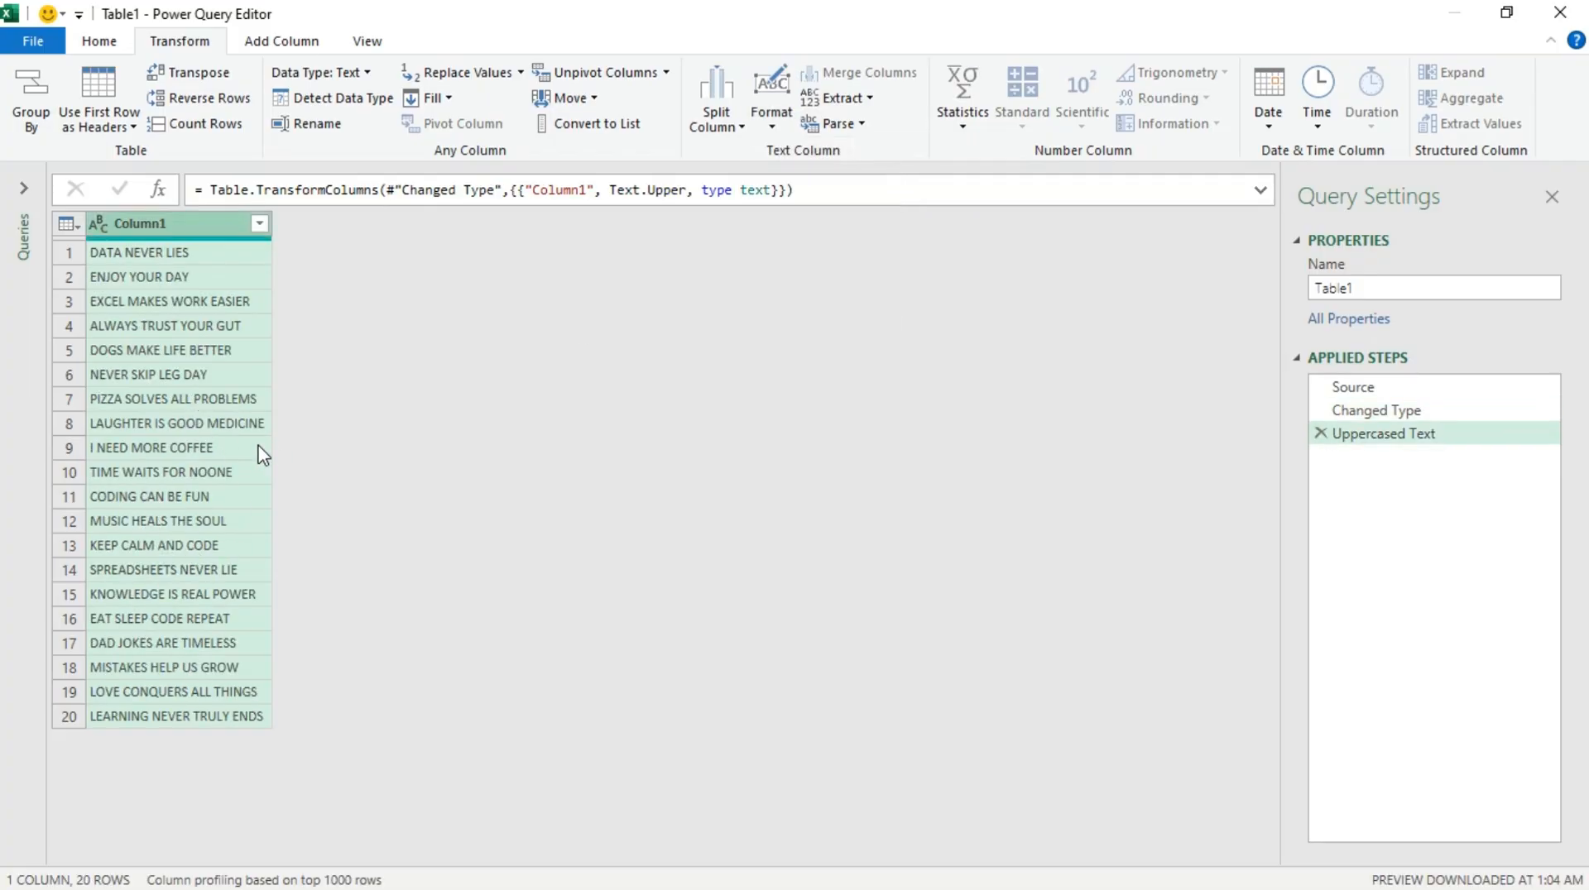
Step: Reformat Column1 in sequence as Capitalize Each Word, lowercase, and Capitalize Each Word again
left_click(782, 124)
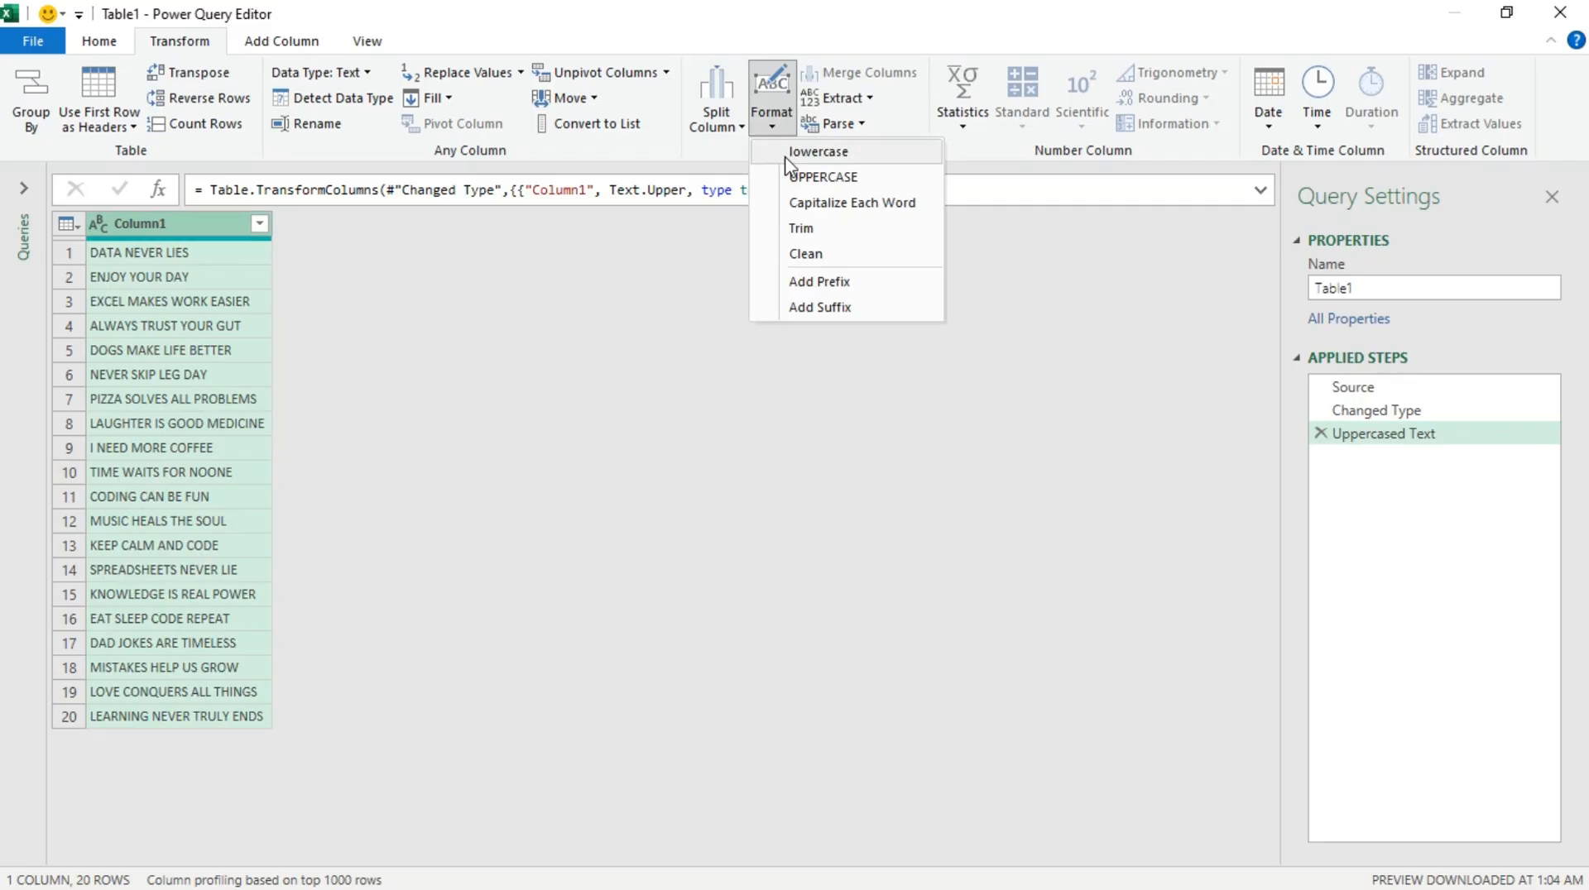
left_click(839, 207)
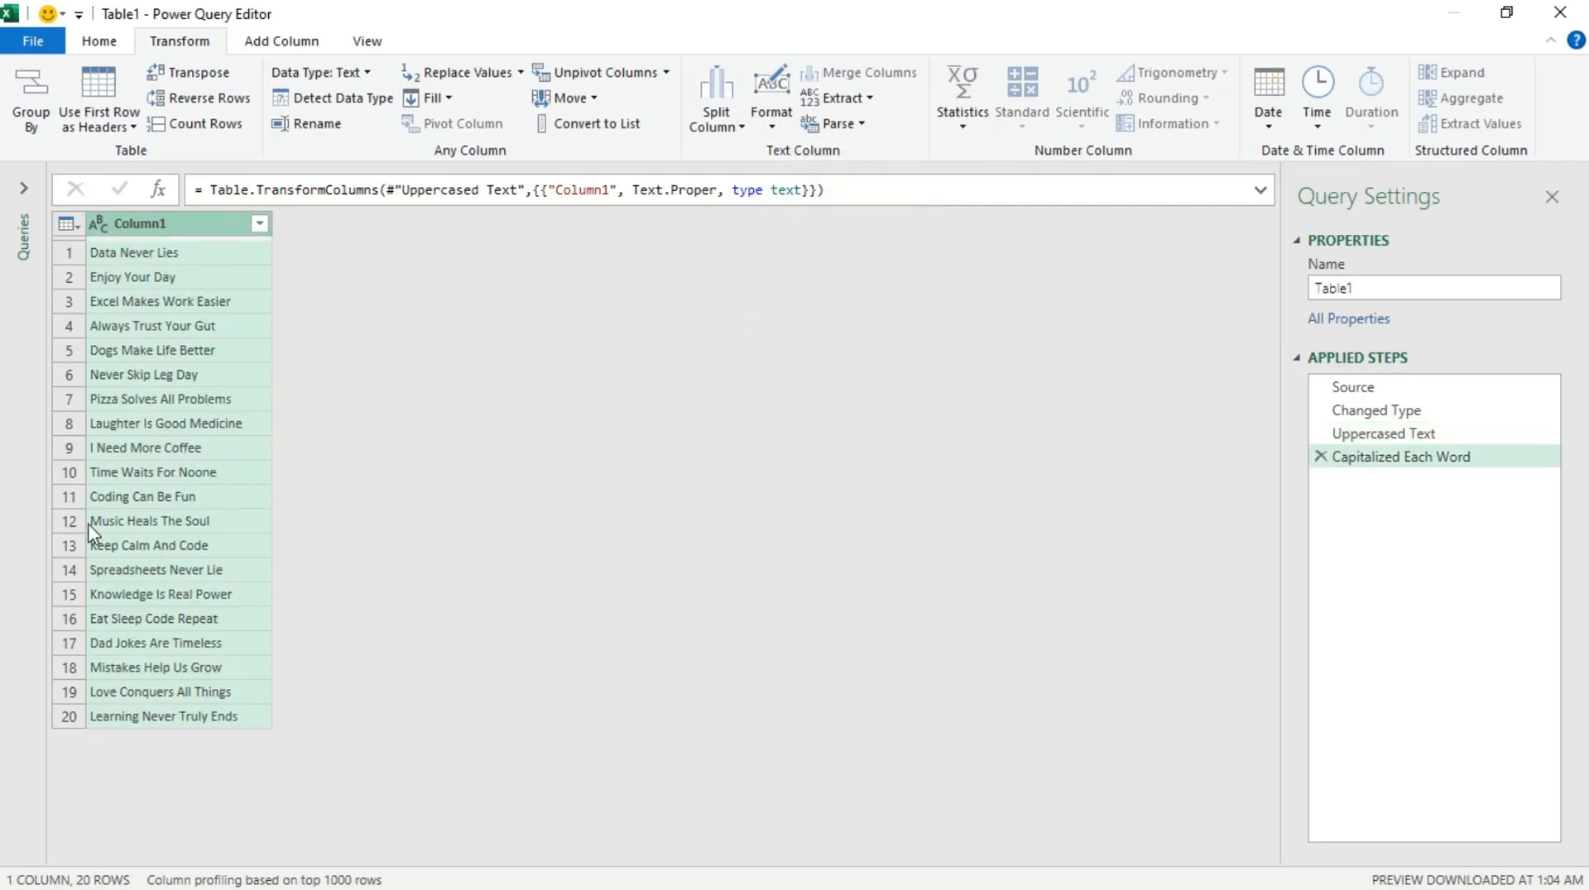
left_click(774, 123)
left_click(810, 152)
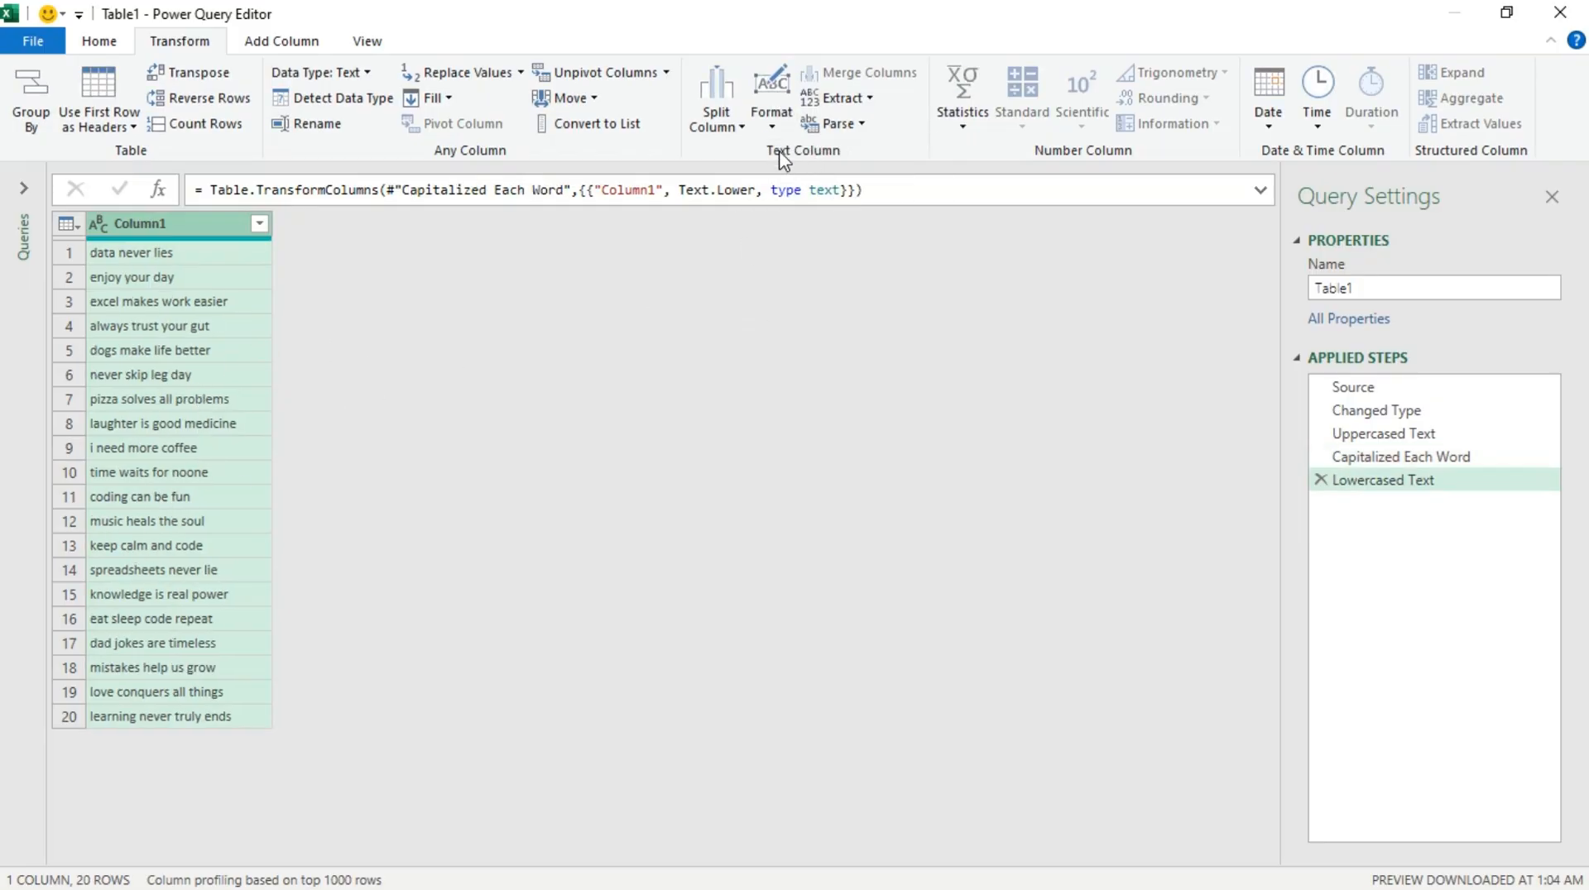
left_click(774, 126)
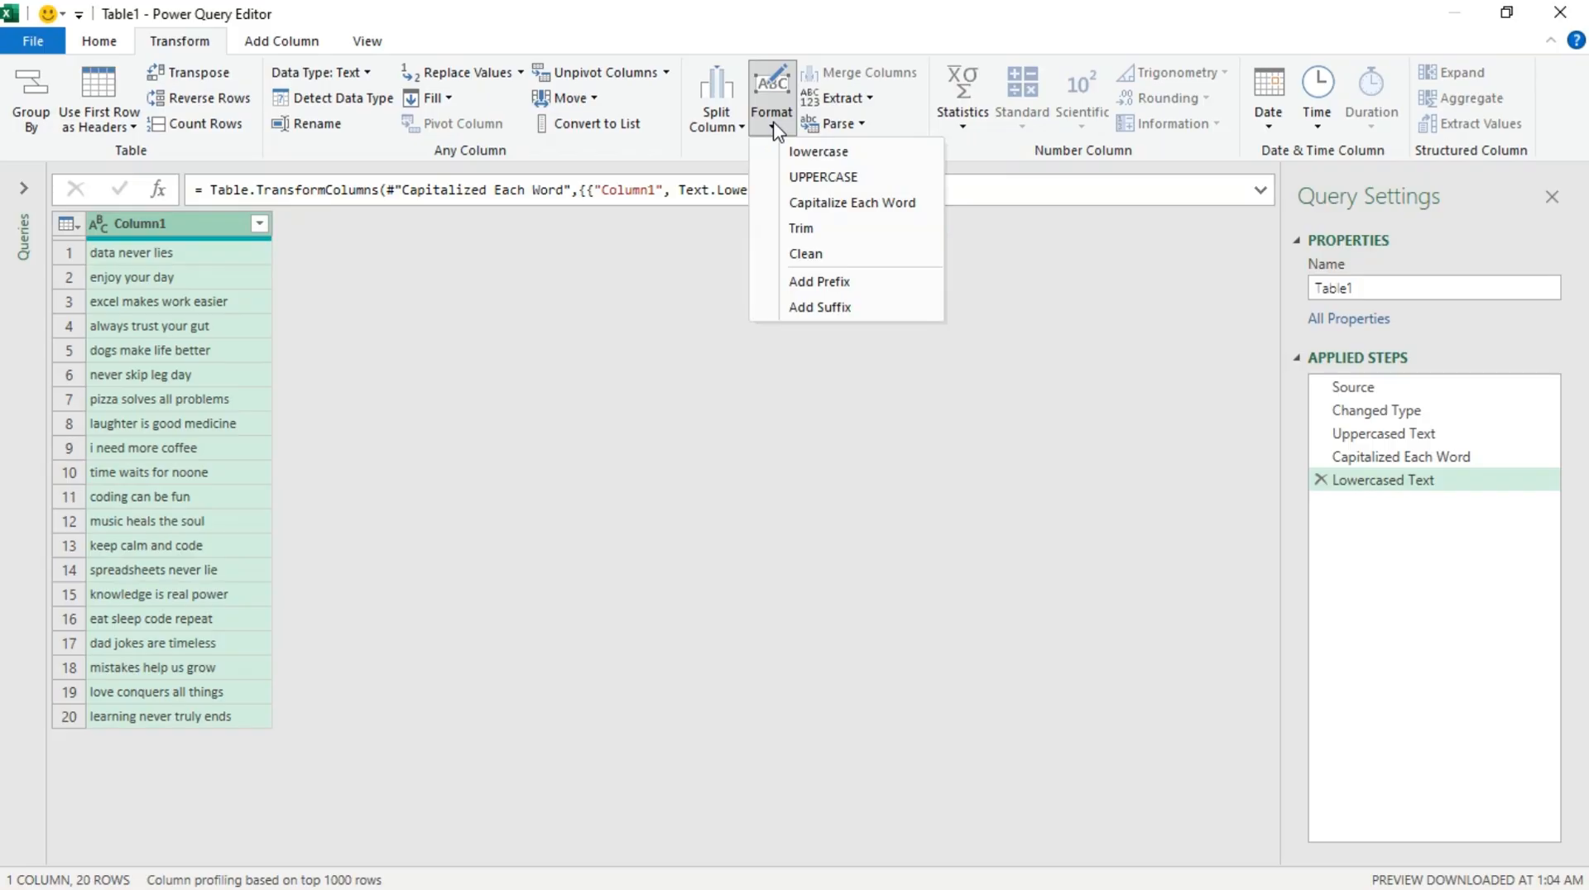
left_click(835, 210)
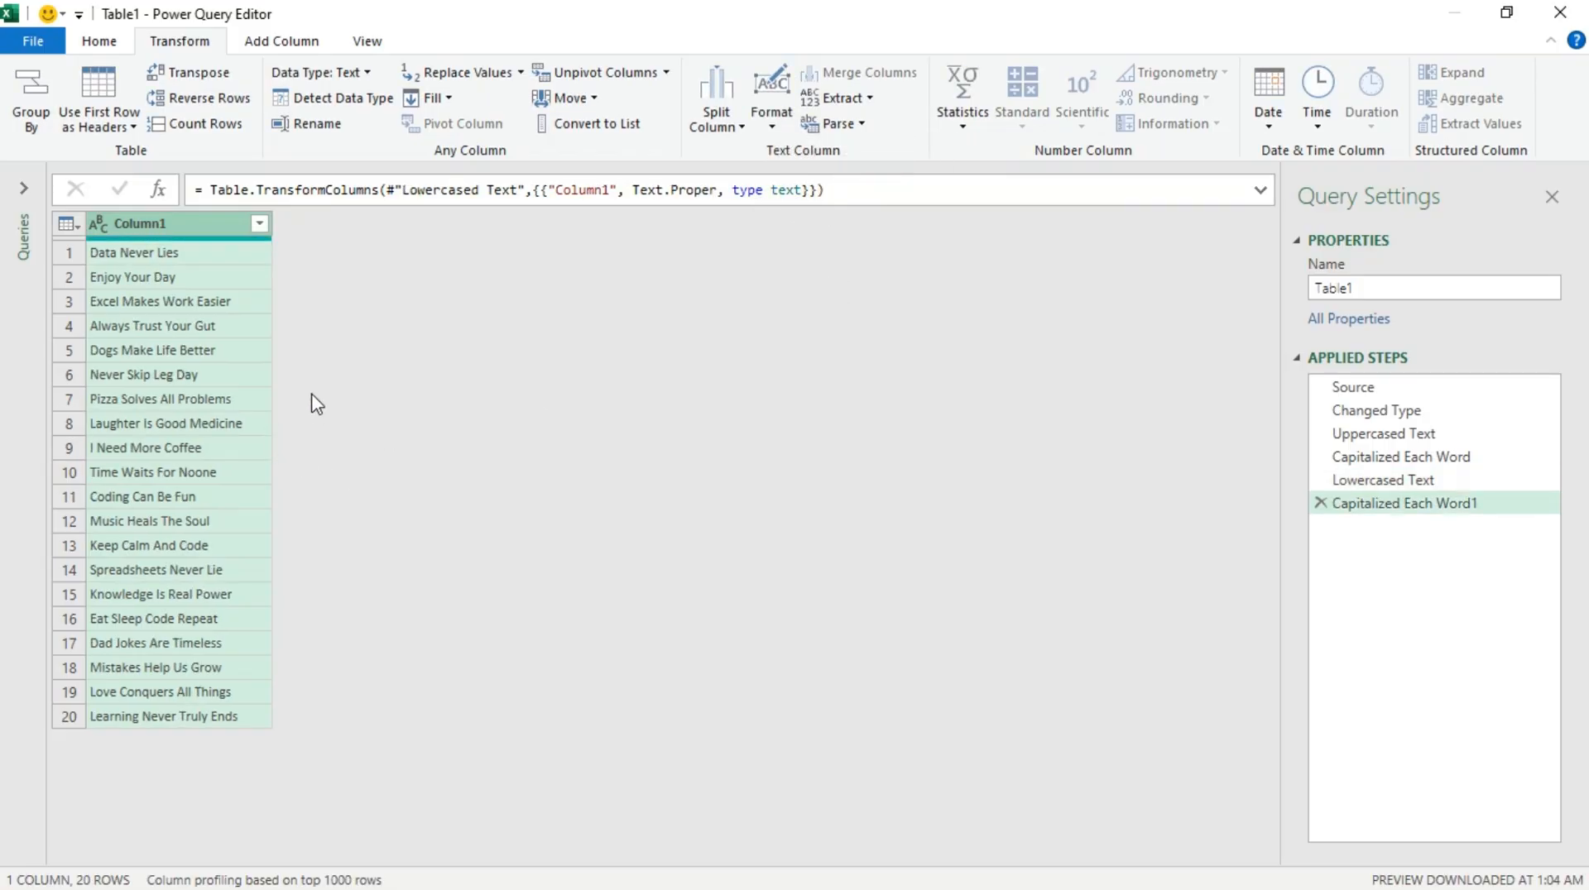
Step: Load the query as a table into the existing worksheet at Sheet3!$B$1 and close the Queries & Connections pane
left_click(53, 45)
left_click(138, 147)
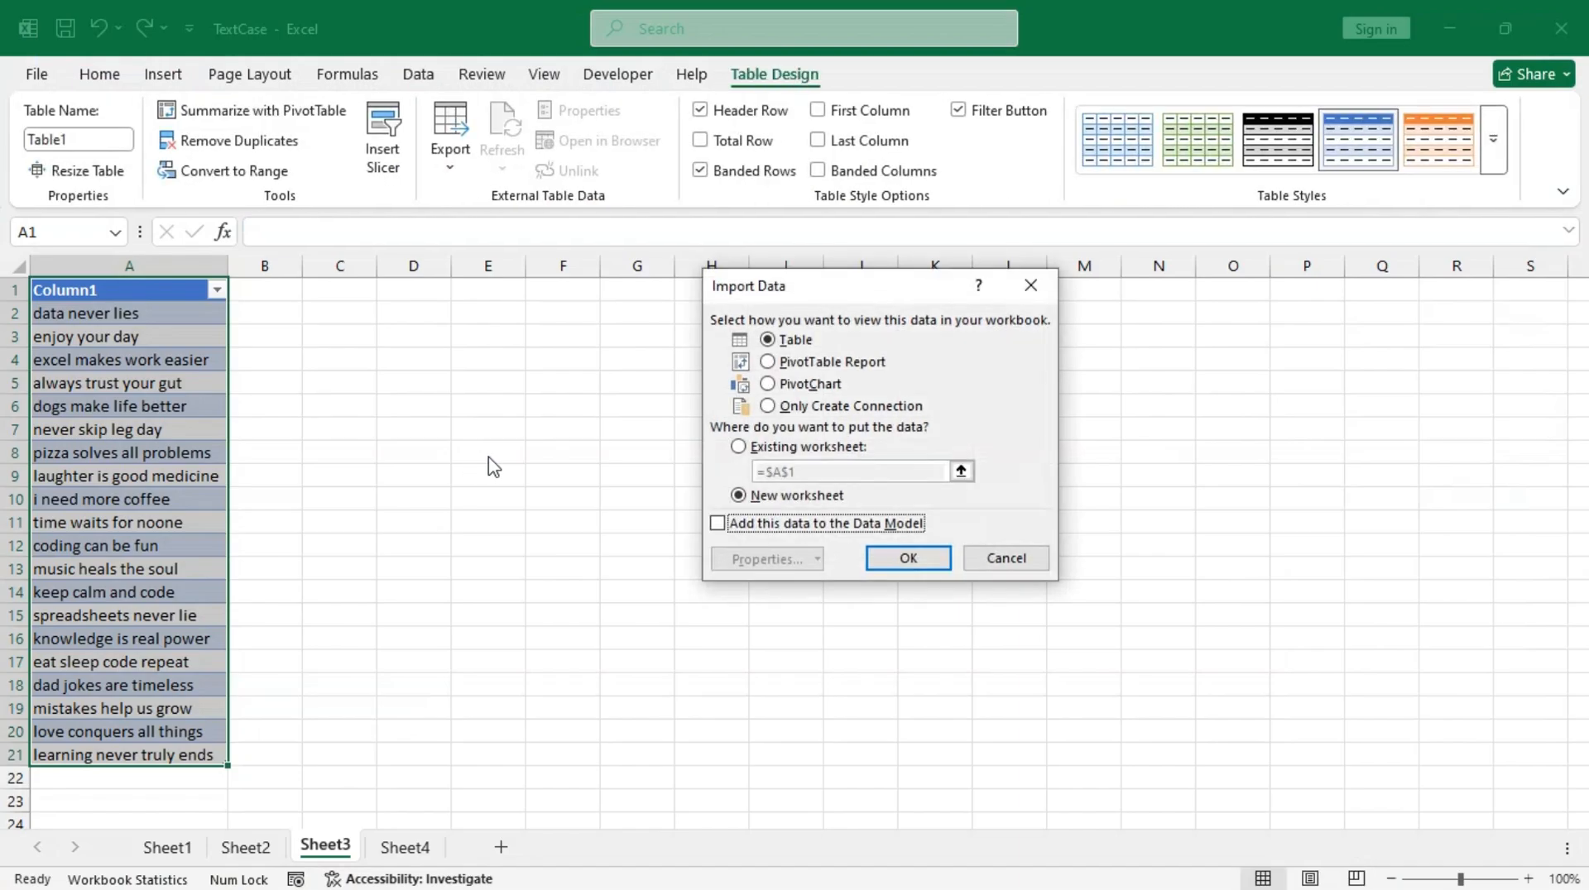
left_click(761, 451)
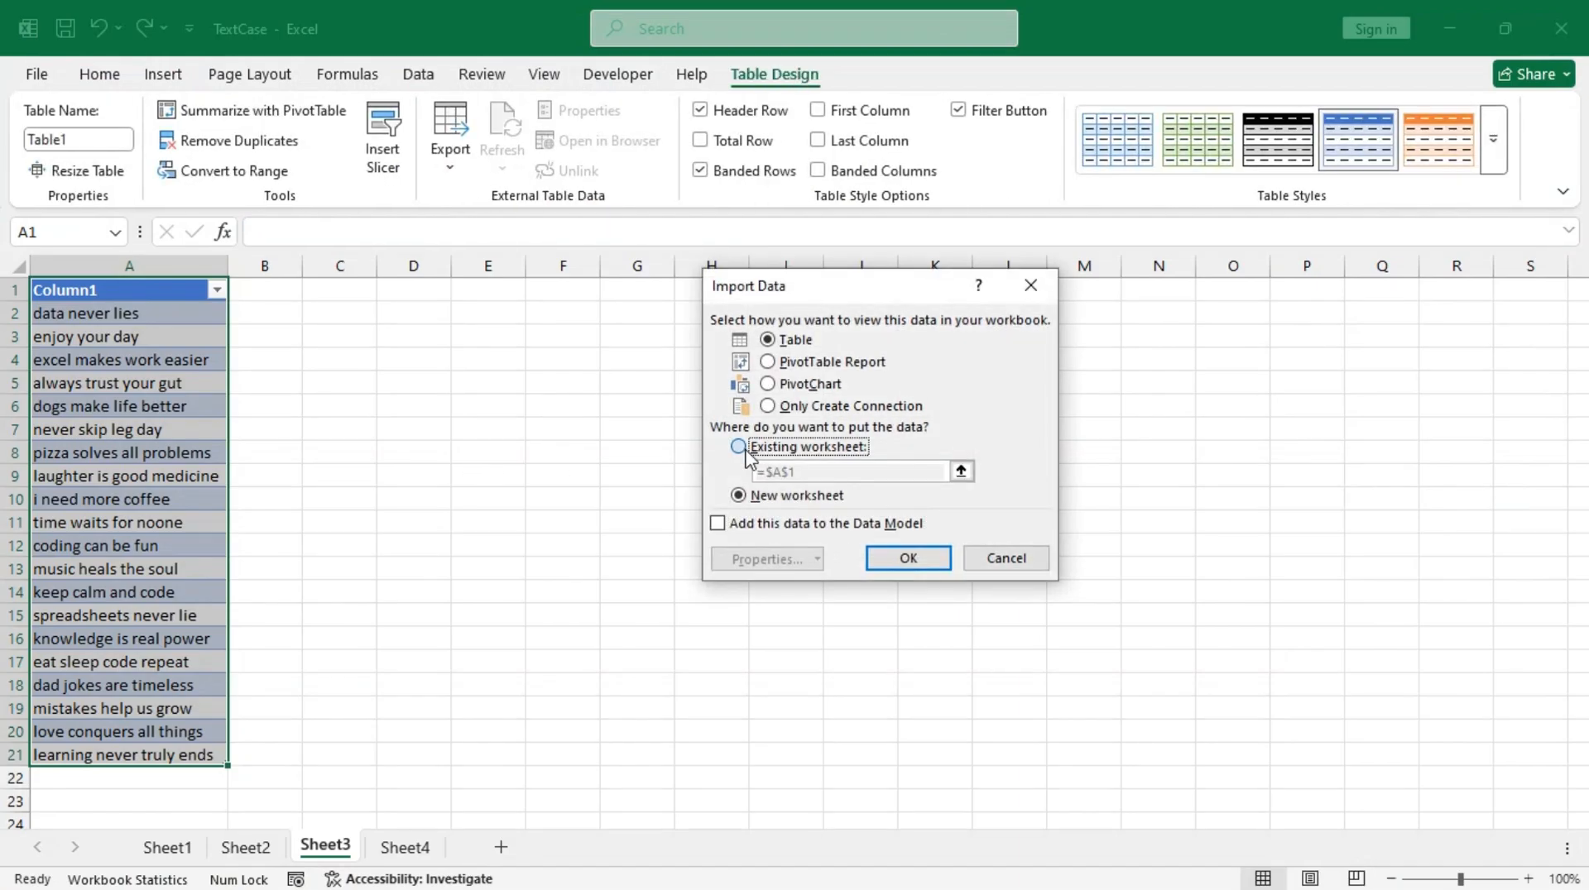
left_click(961, 472)
left_click(273, 294)
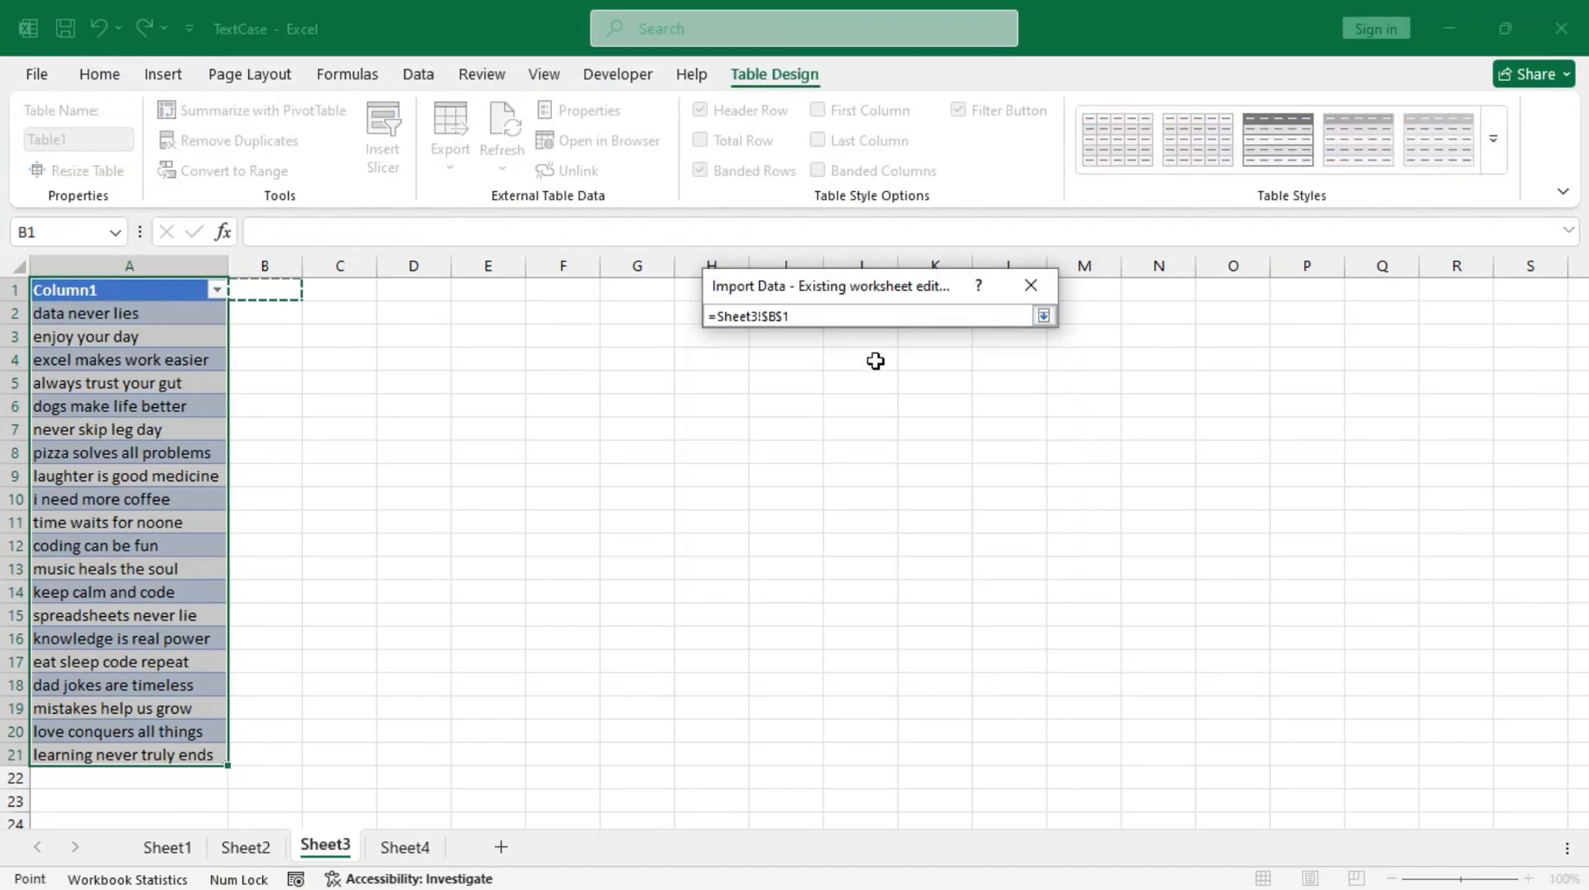
left_click(1044, 315)
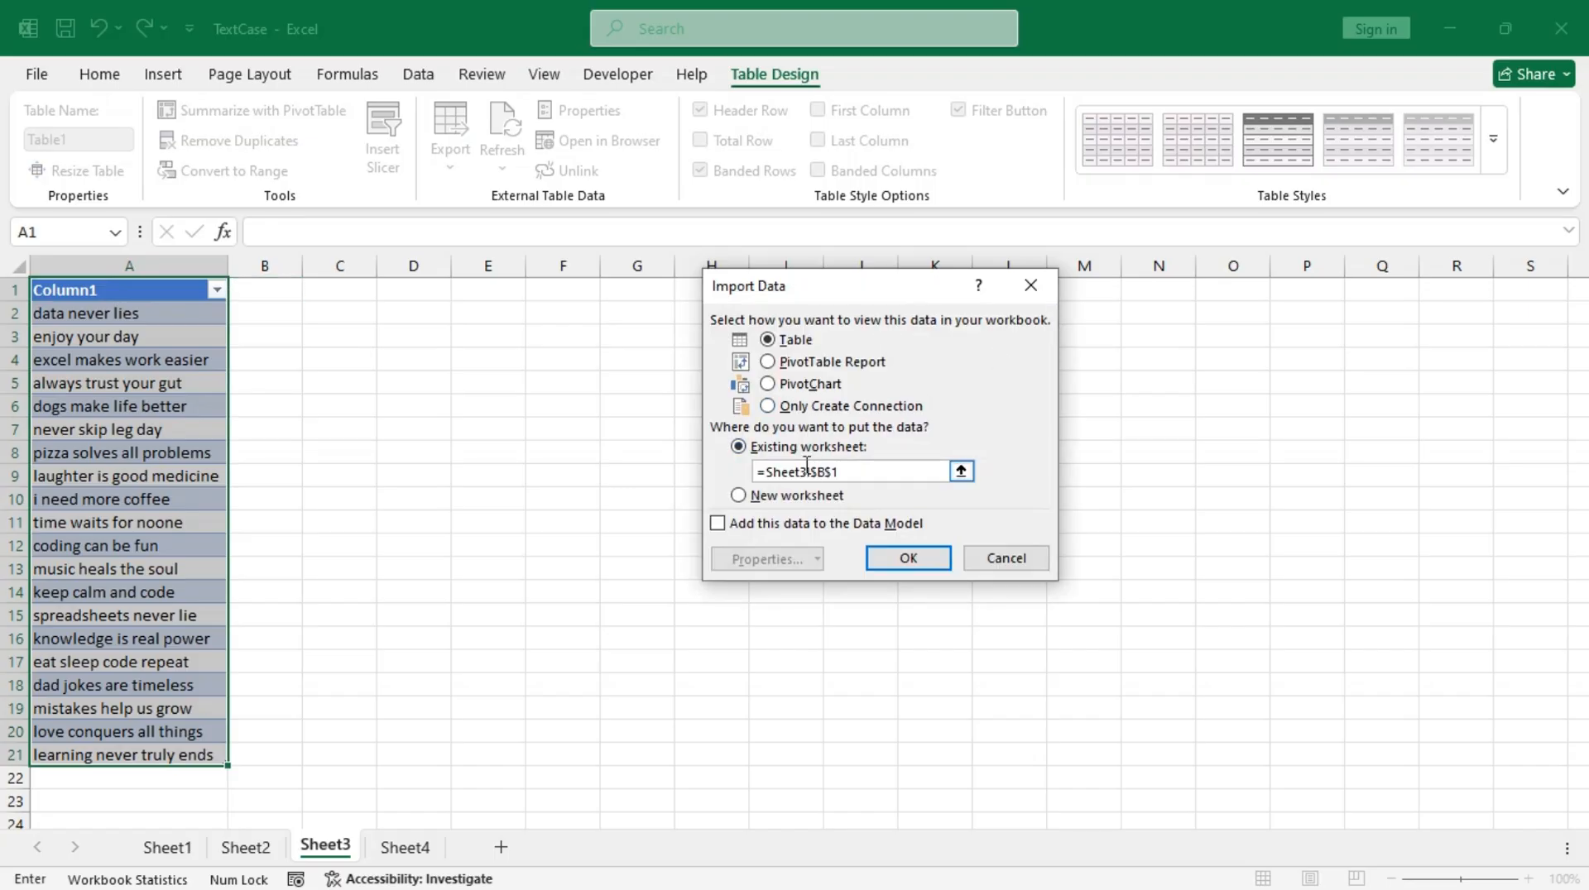
left_click(908, 559)
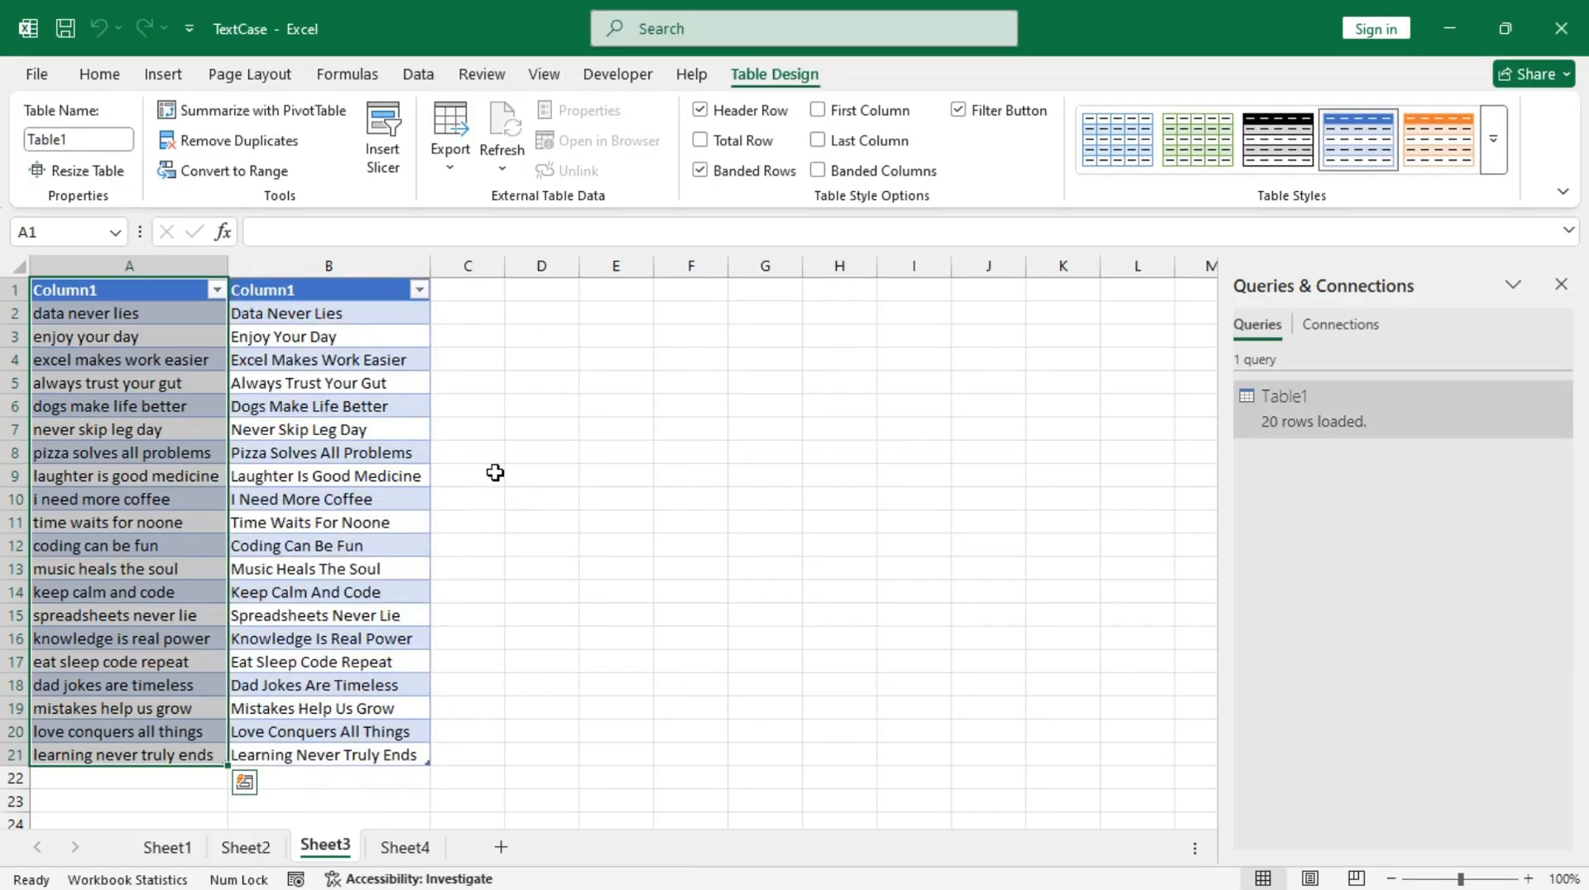
left_click(1561, 289)
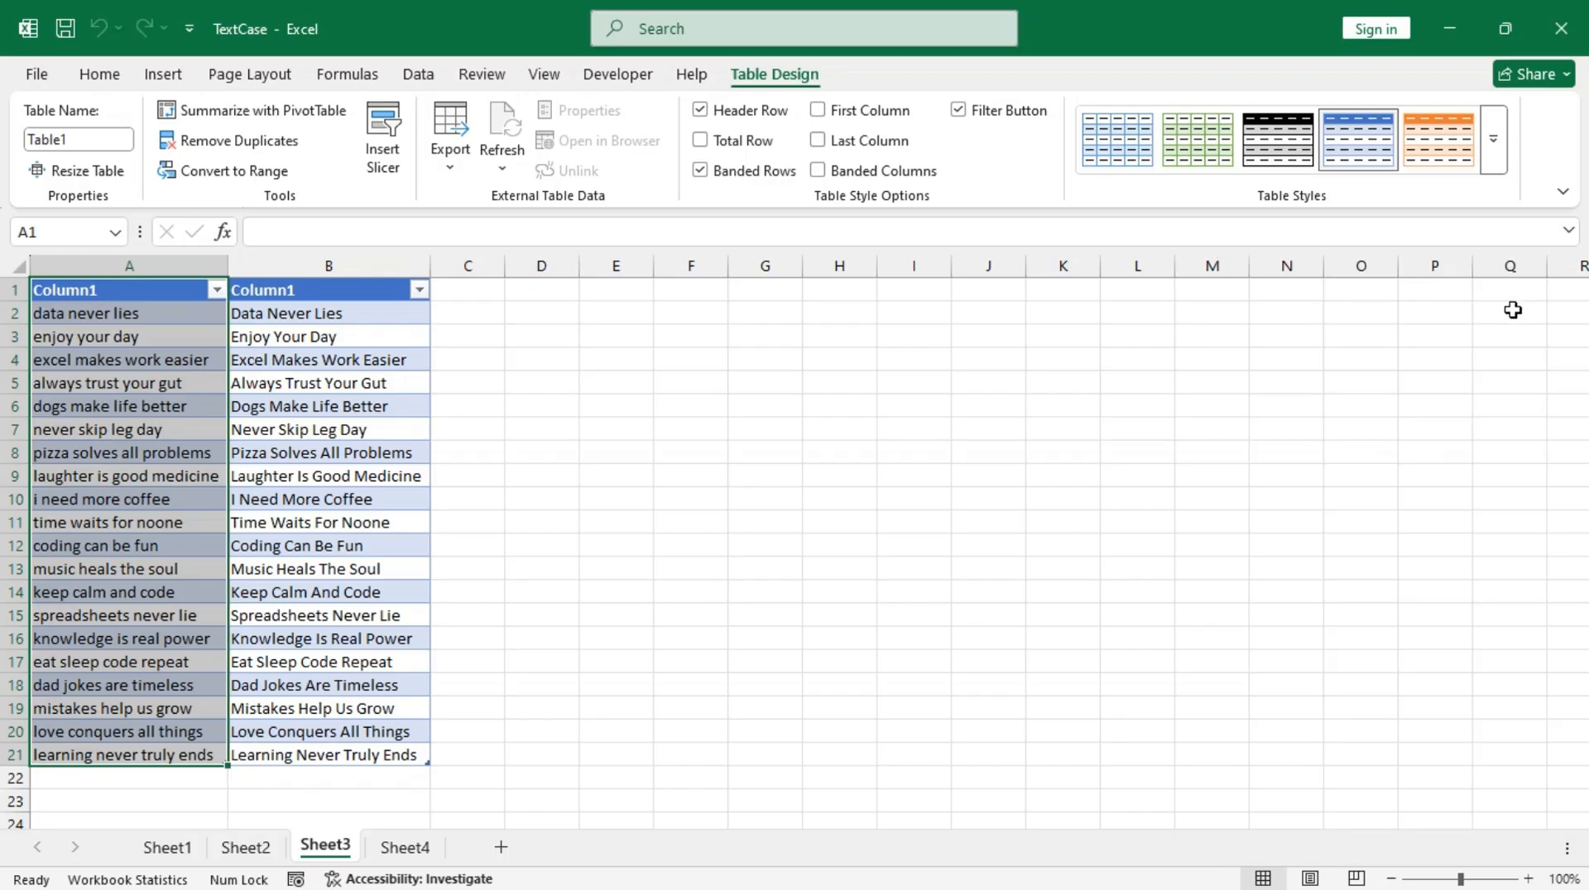
Step: On Sheet4, select the sentences in A1:A20 and open the sheet's VBA code
left_click(404, 847)
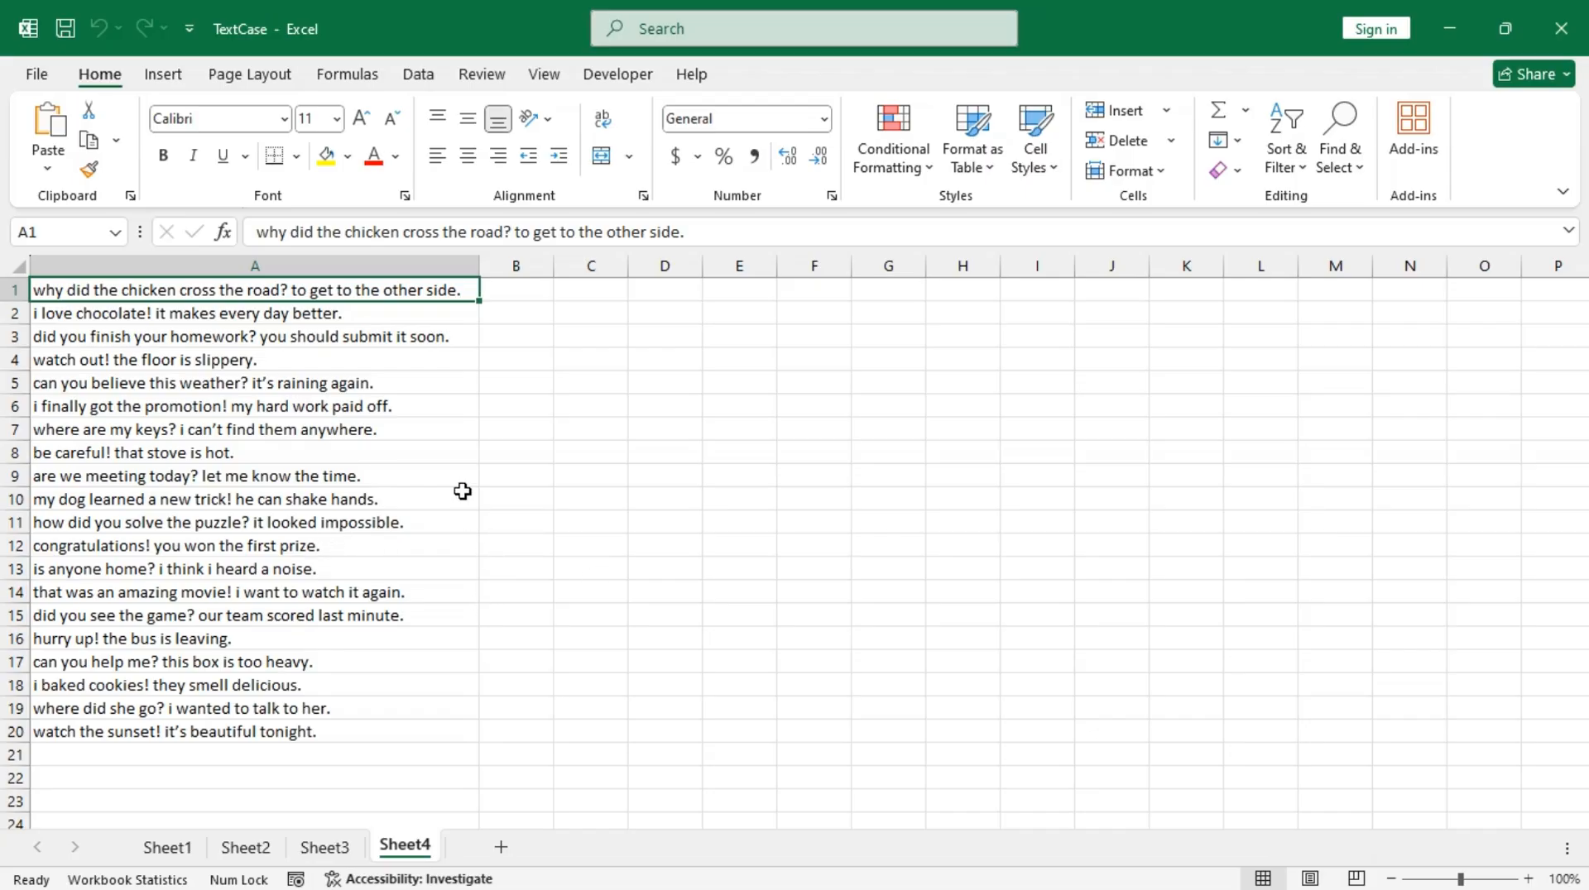
key("ctrl+a")
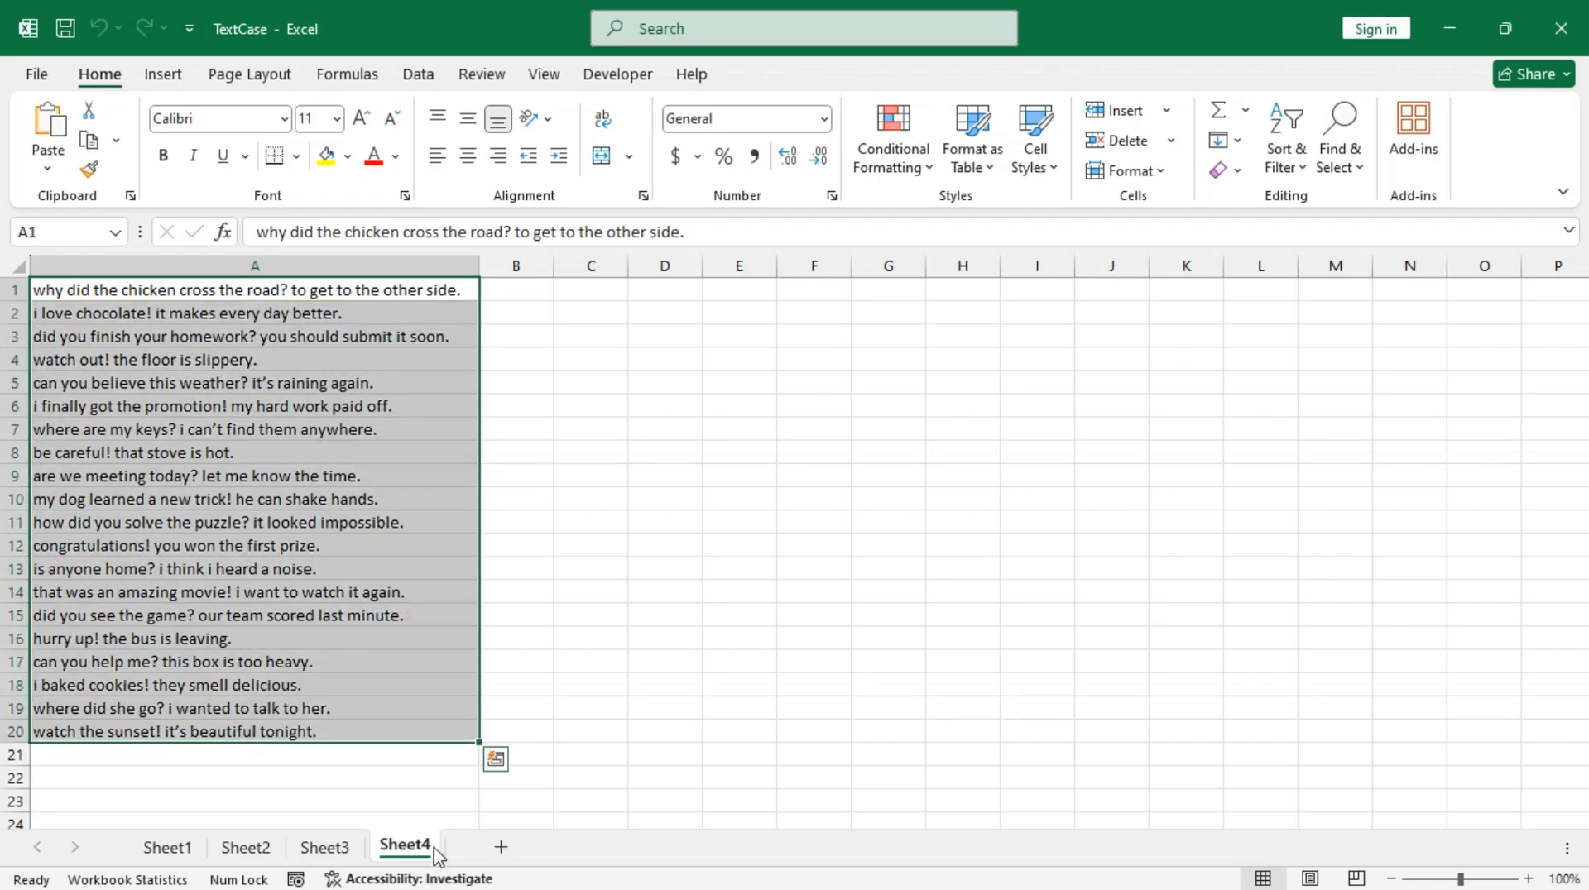
right_click(407, 852)
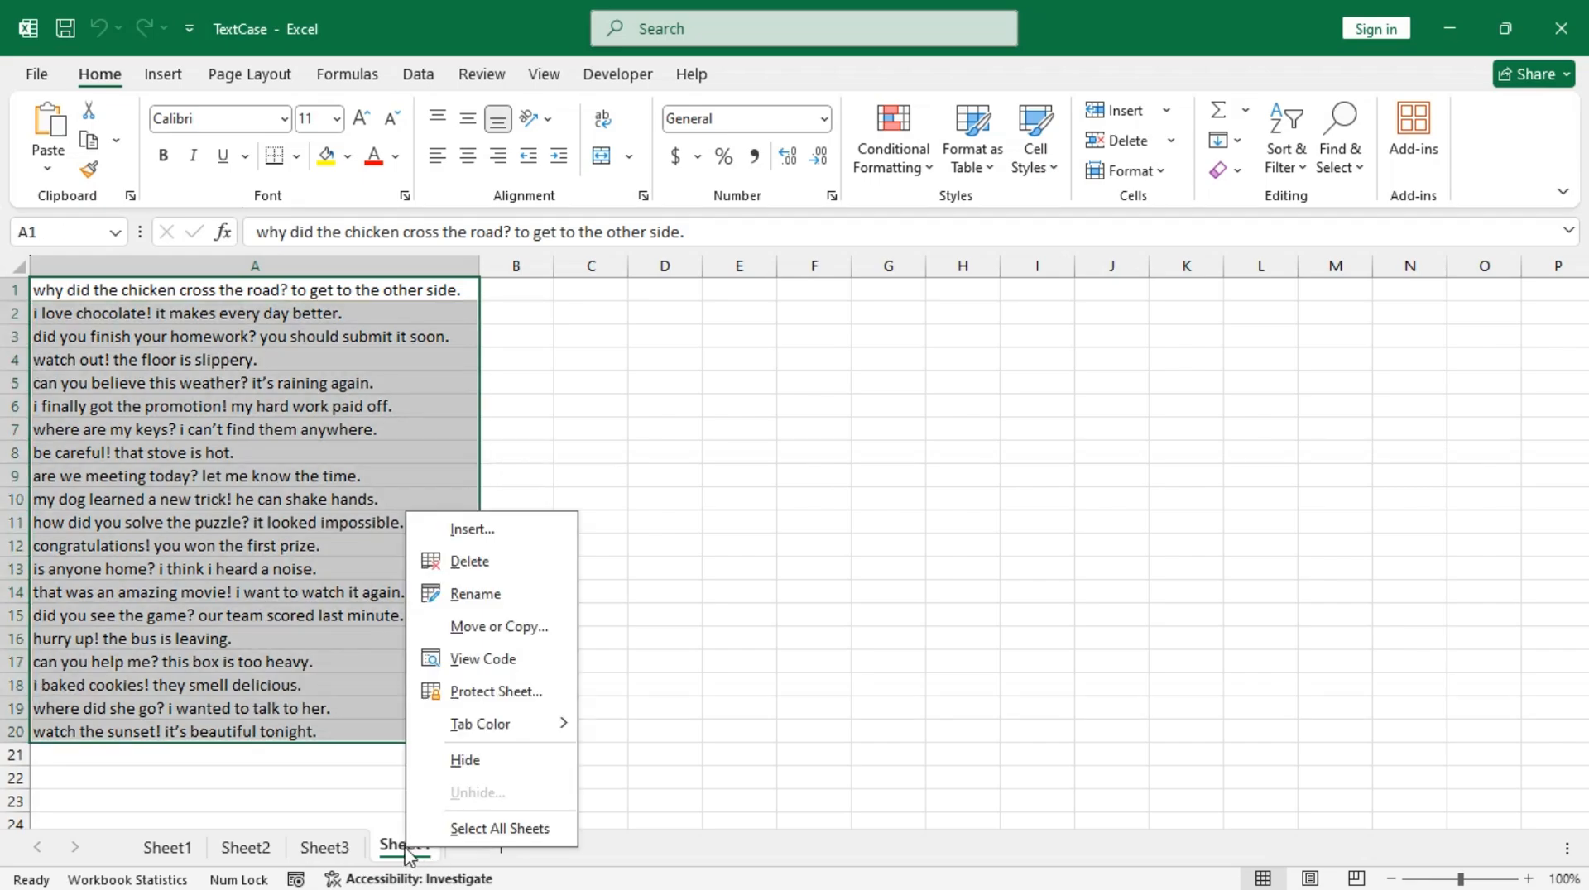
left_click(488, 660)
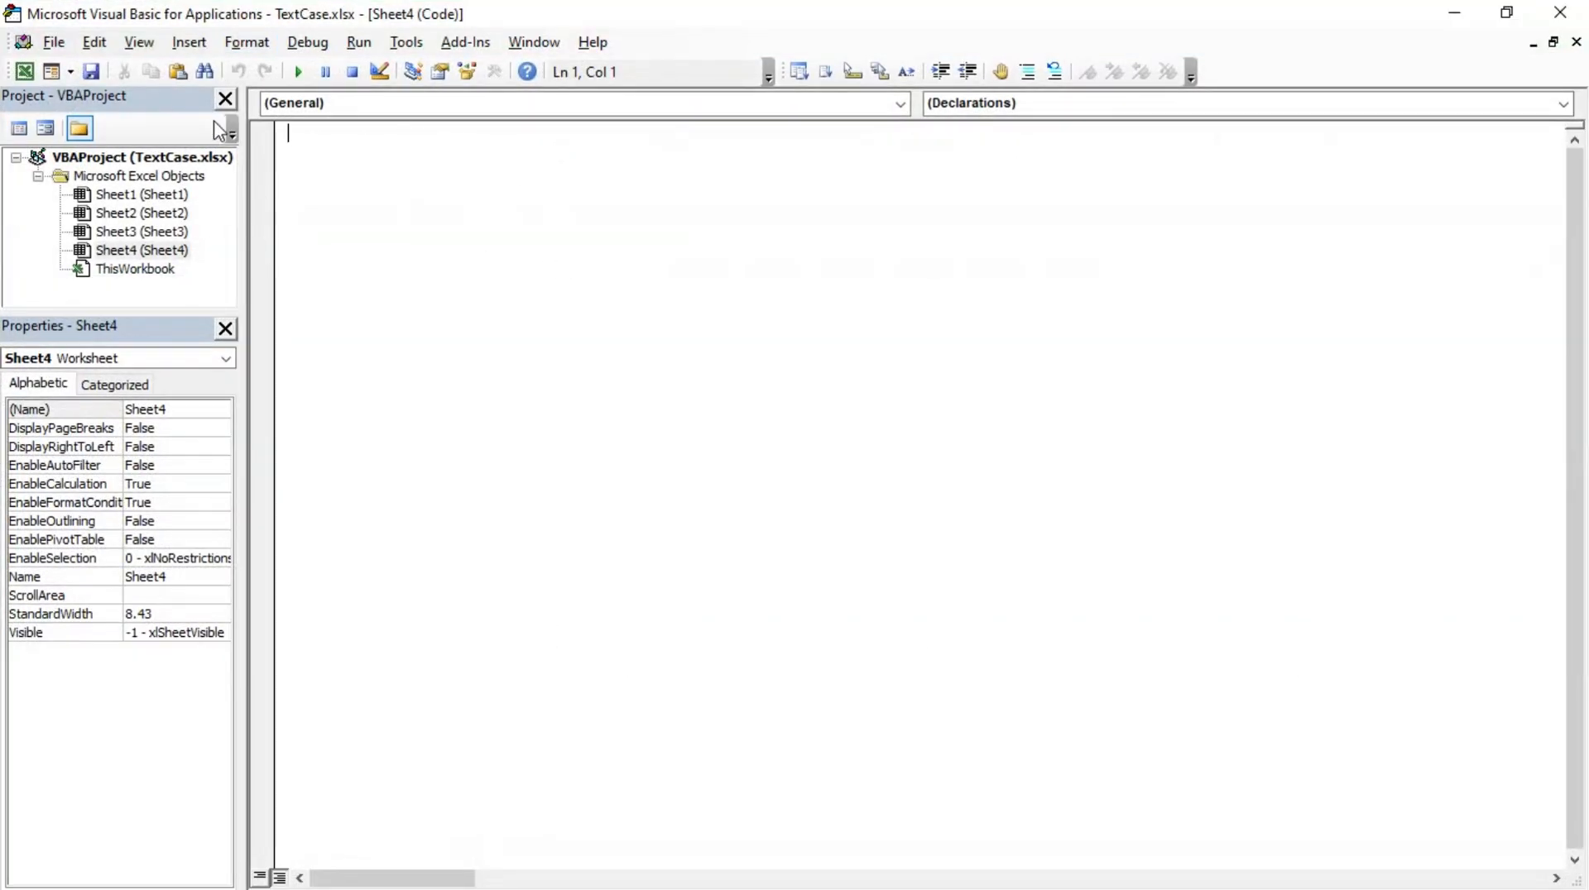
Step: Insert a new module and paste in the UPPERCASE, lowercase, ProperCase and SentenceCase macros, placing the cursor in the UPPERCASE procedure
left_click(189, 43)
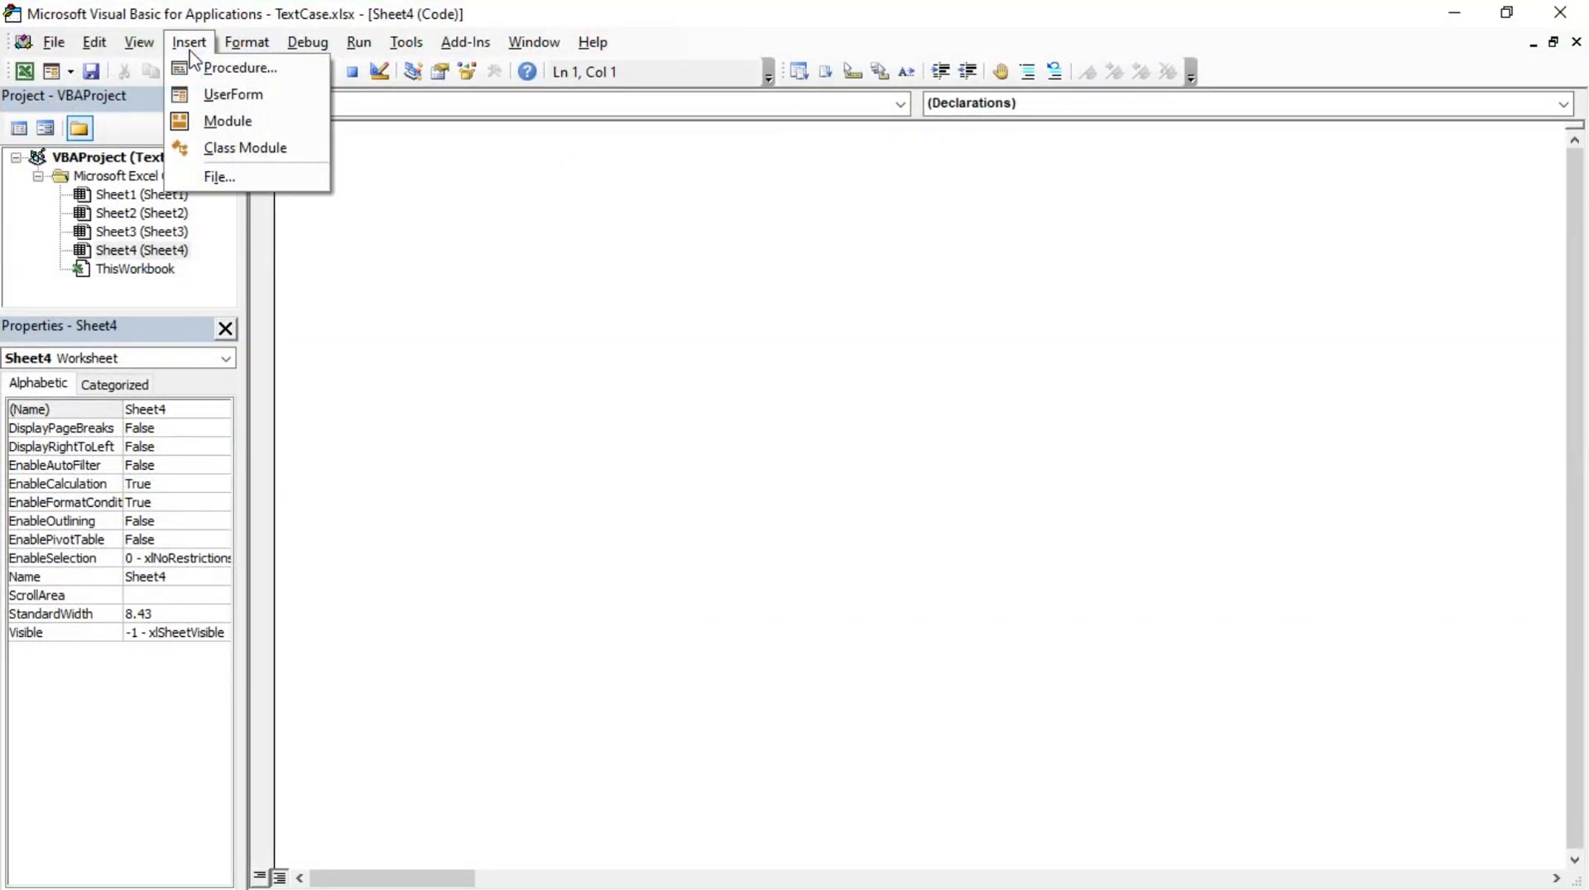
left_click(228, 121)
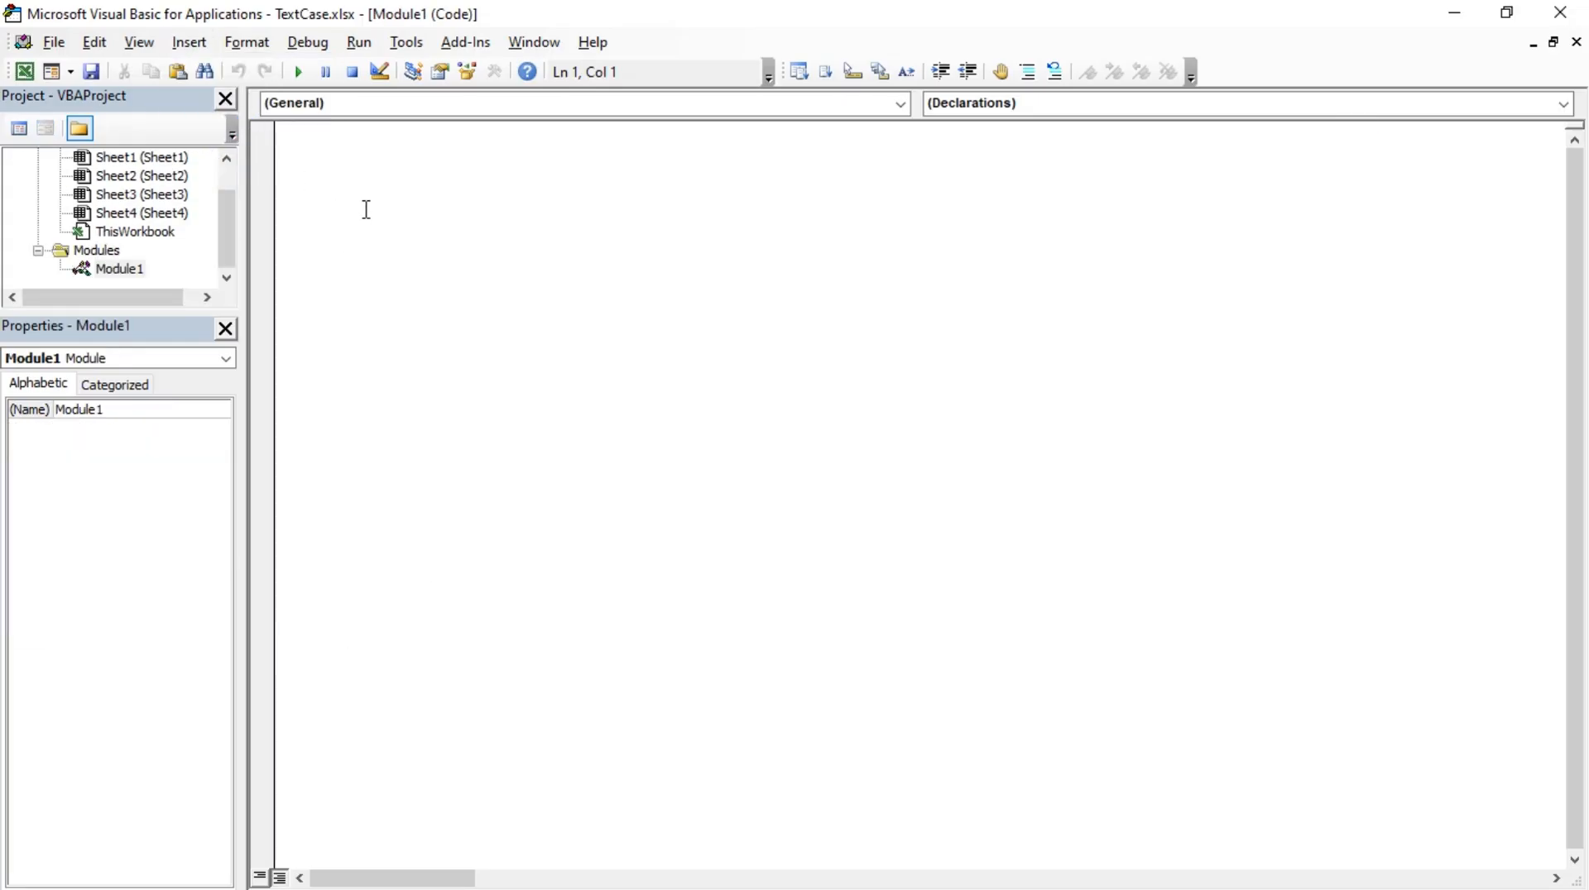
key("ctrl+v")
scroll(402, 254, "up", 9)
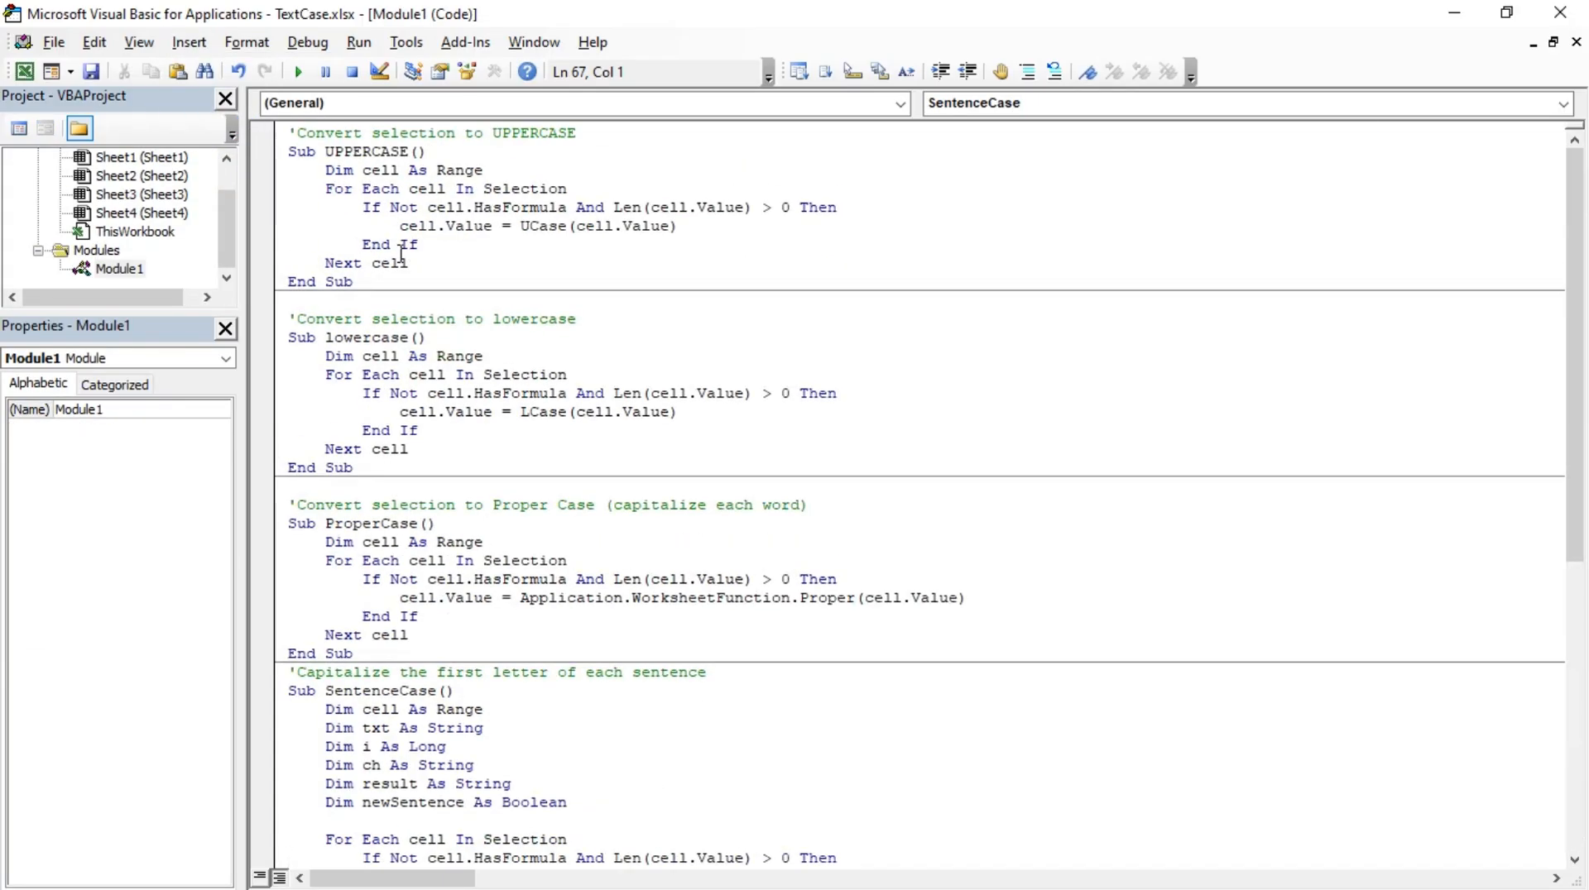
left_click(393, 152)
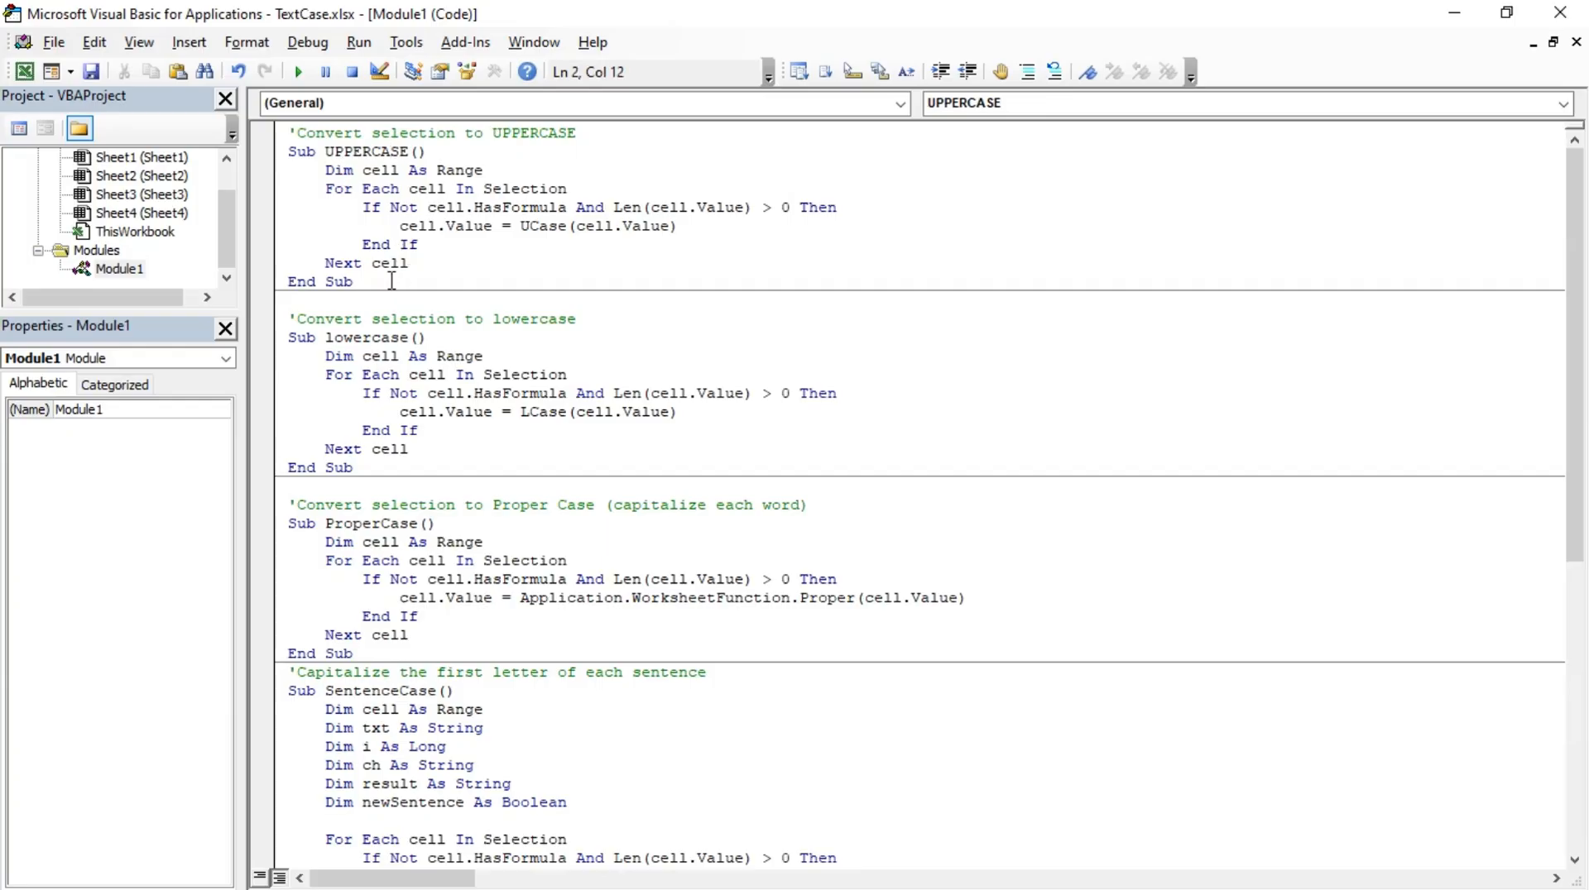
Step: Examine the code of the UPPERCASE, lowercase, ProperCase and SentenceCase macros in Module1, highlighting each procedure in order
left_click_drag(392, 282, 274, 132)
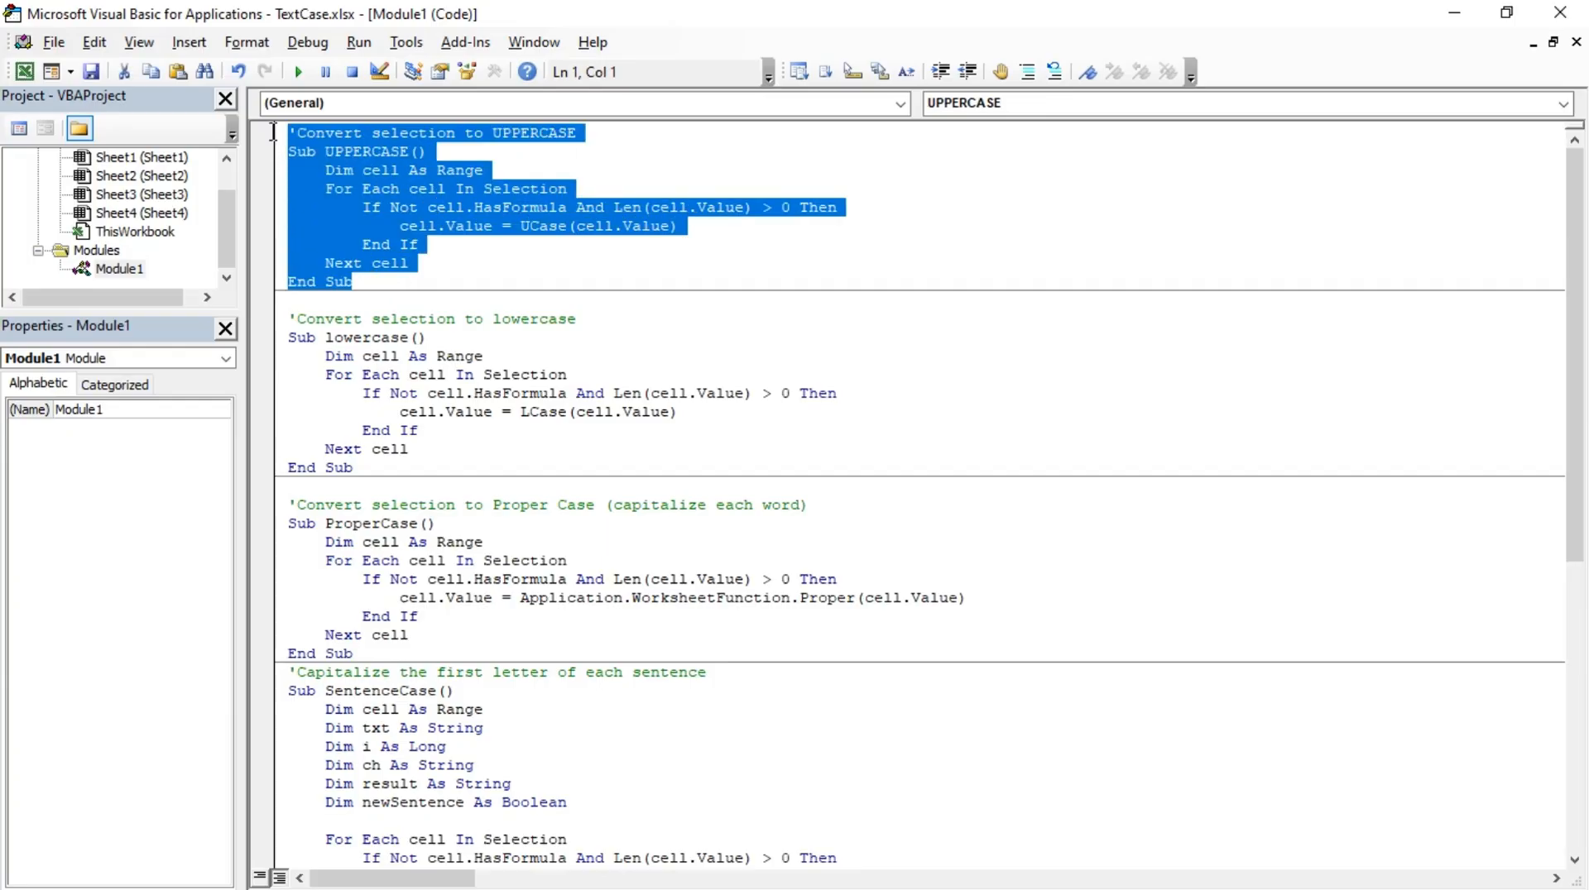
left_click(366, 335)
left_click_drag(355, 466, 270, 318)
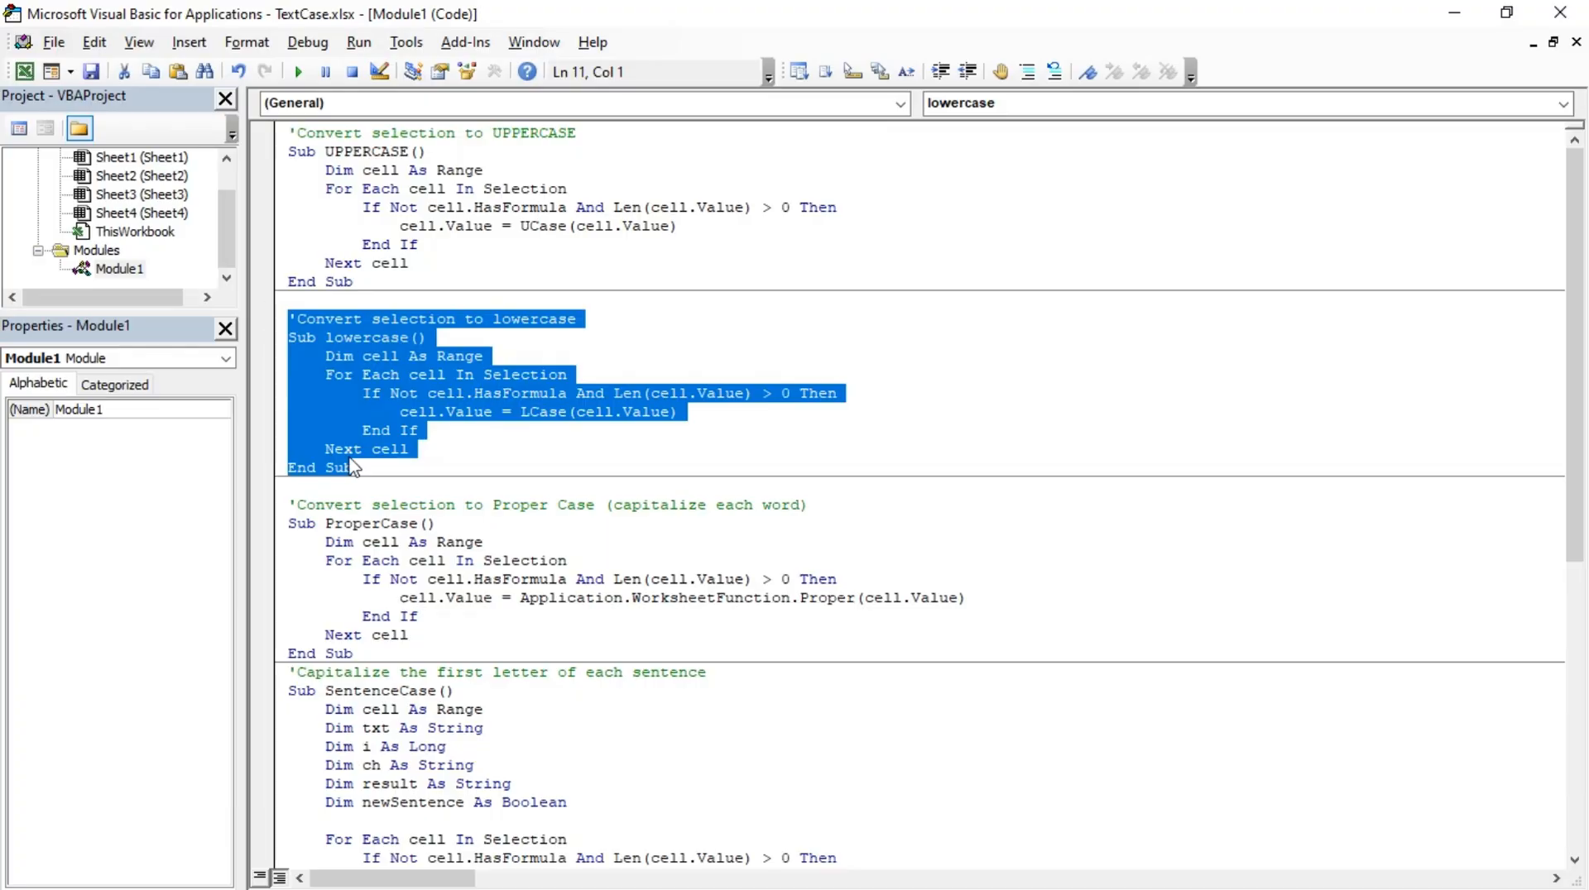
left_click(361, 522)
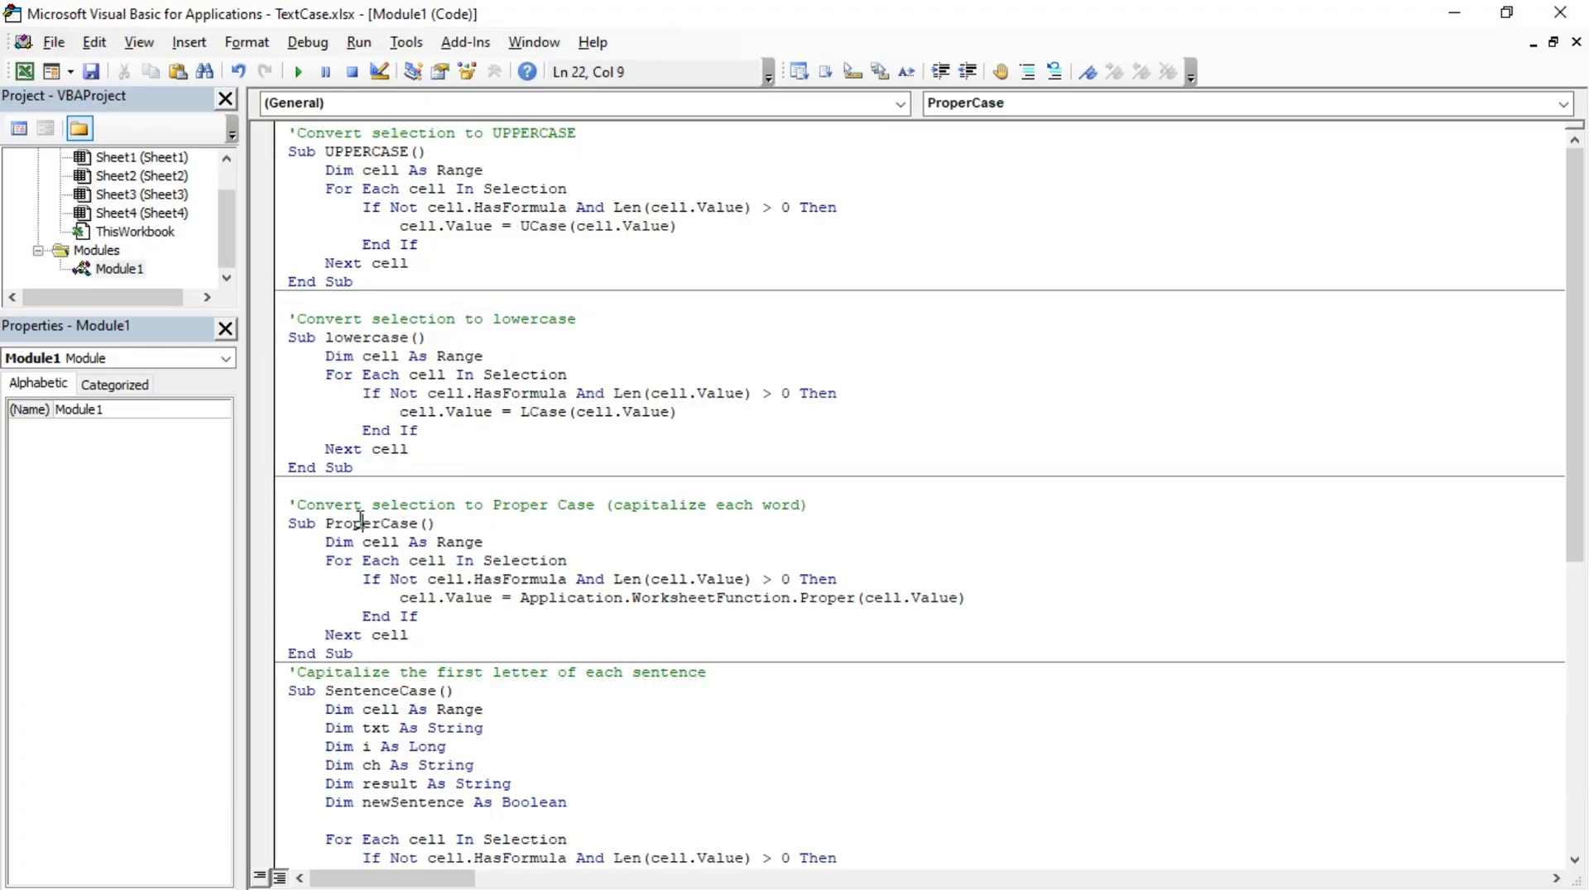
left_click_drag(365, 654, 285, 488)
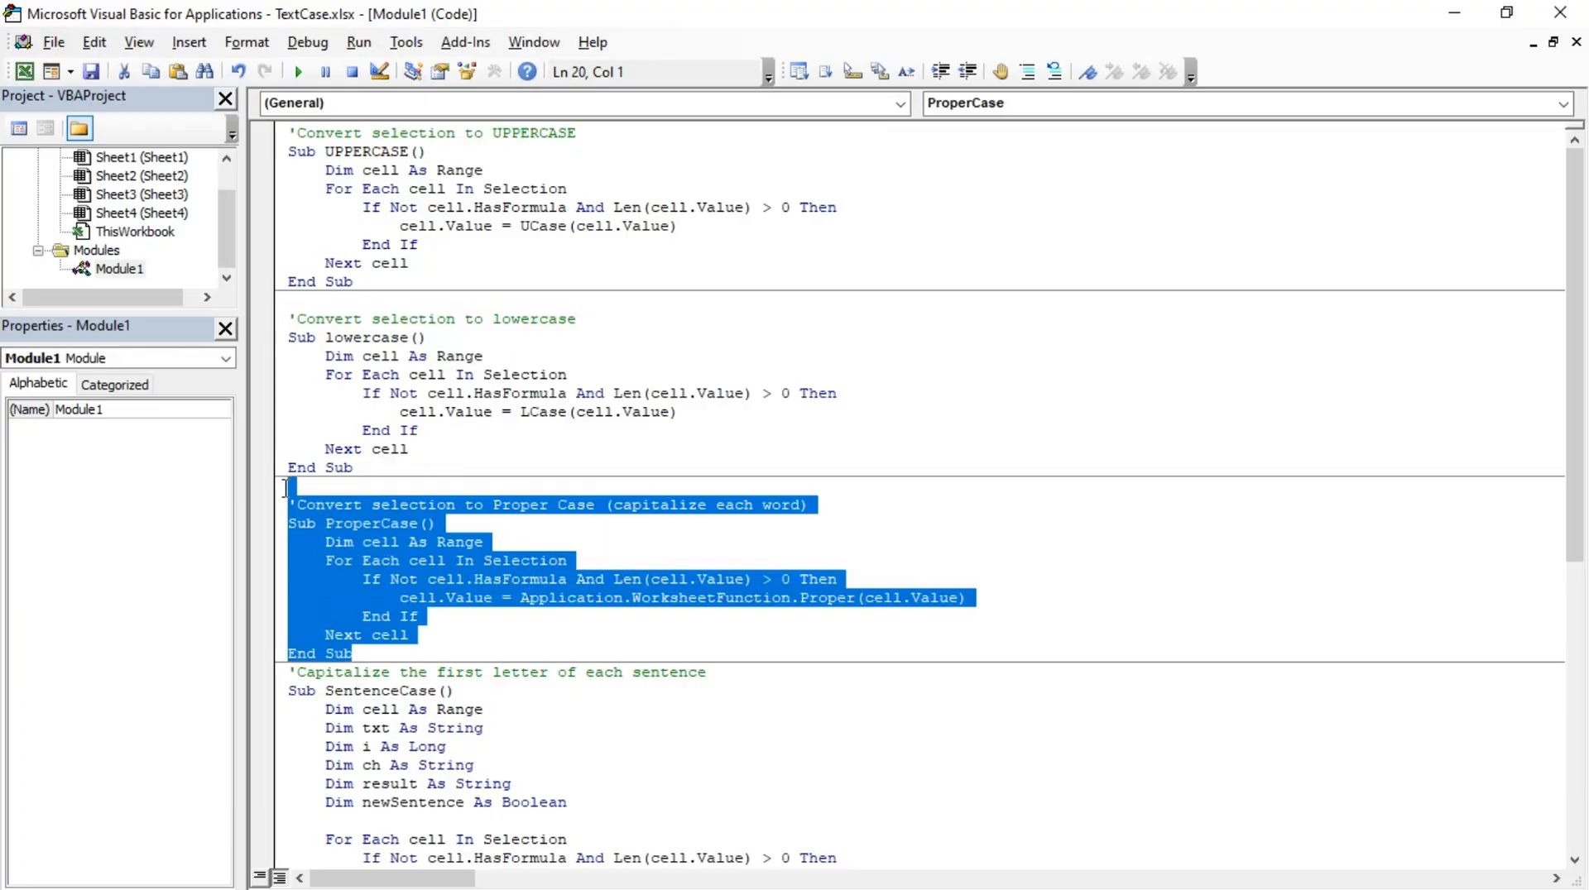
scroll(629, 453, "down", 5)
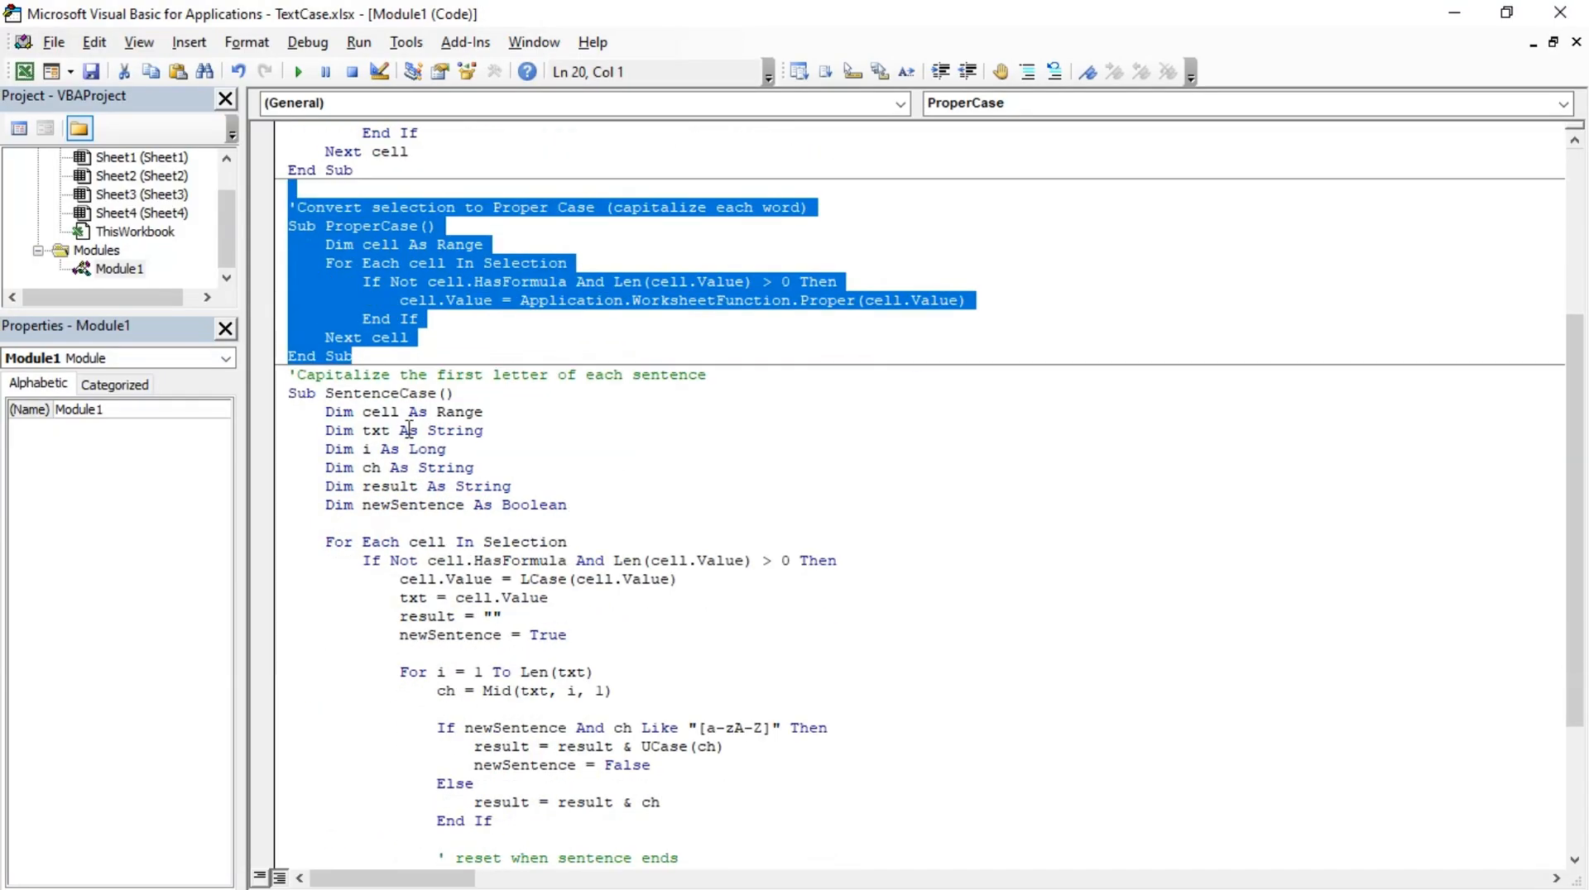
left_click(382, 397)
scroll(383, 432, "down", 4)
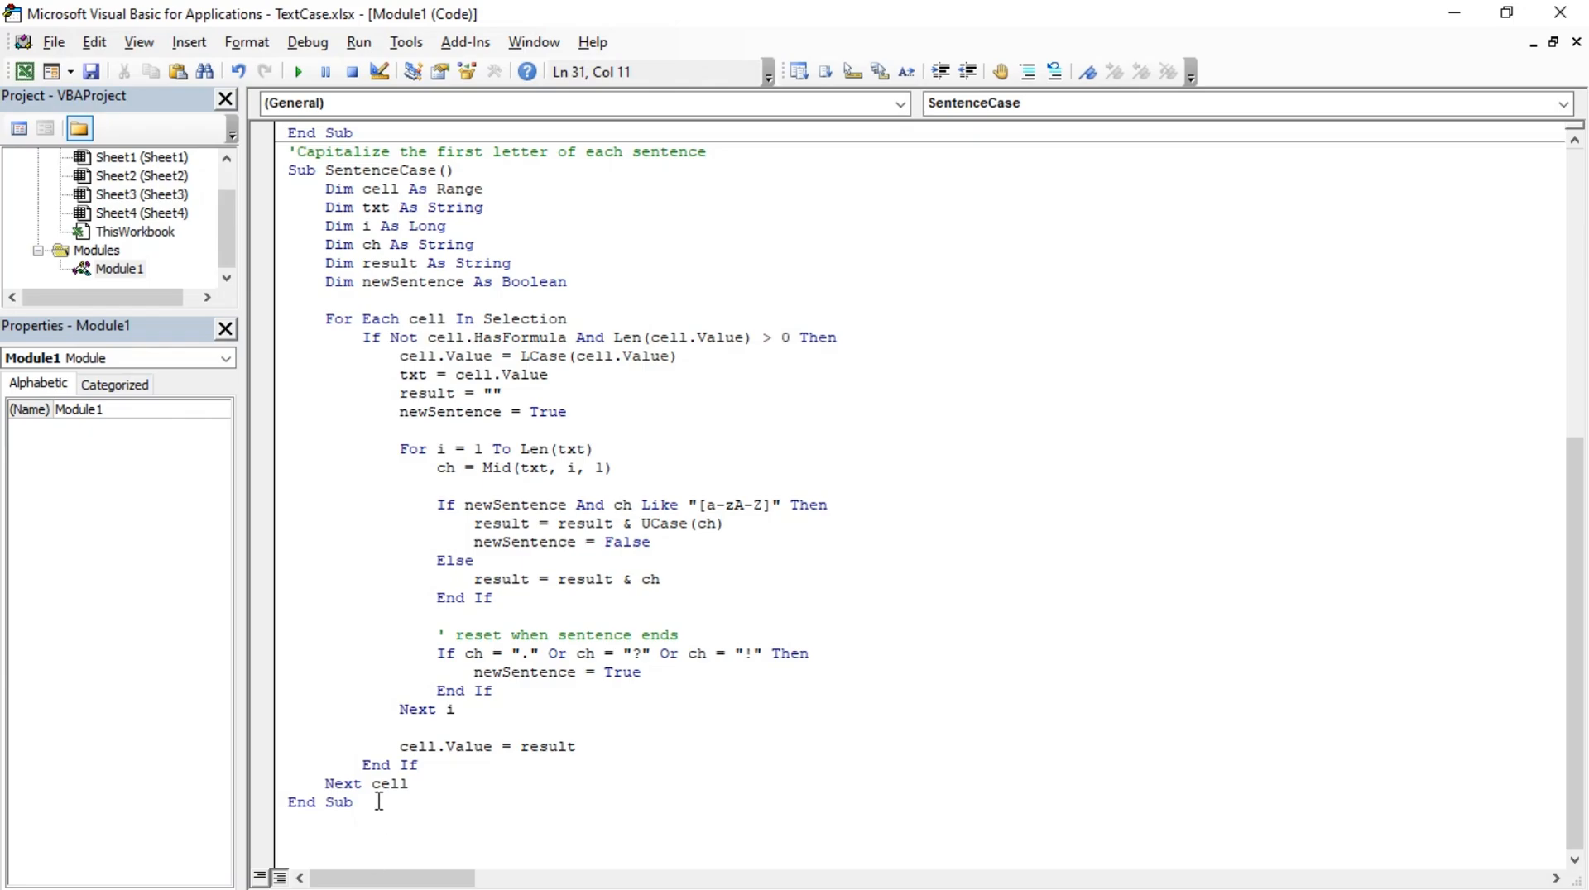
left_click_drag(379, 802, 256, 155)
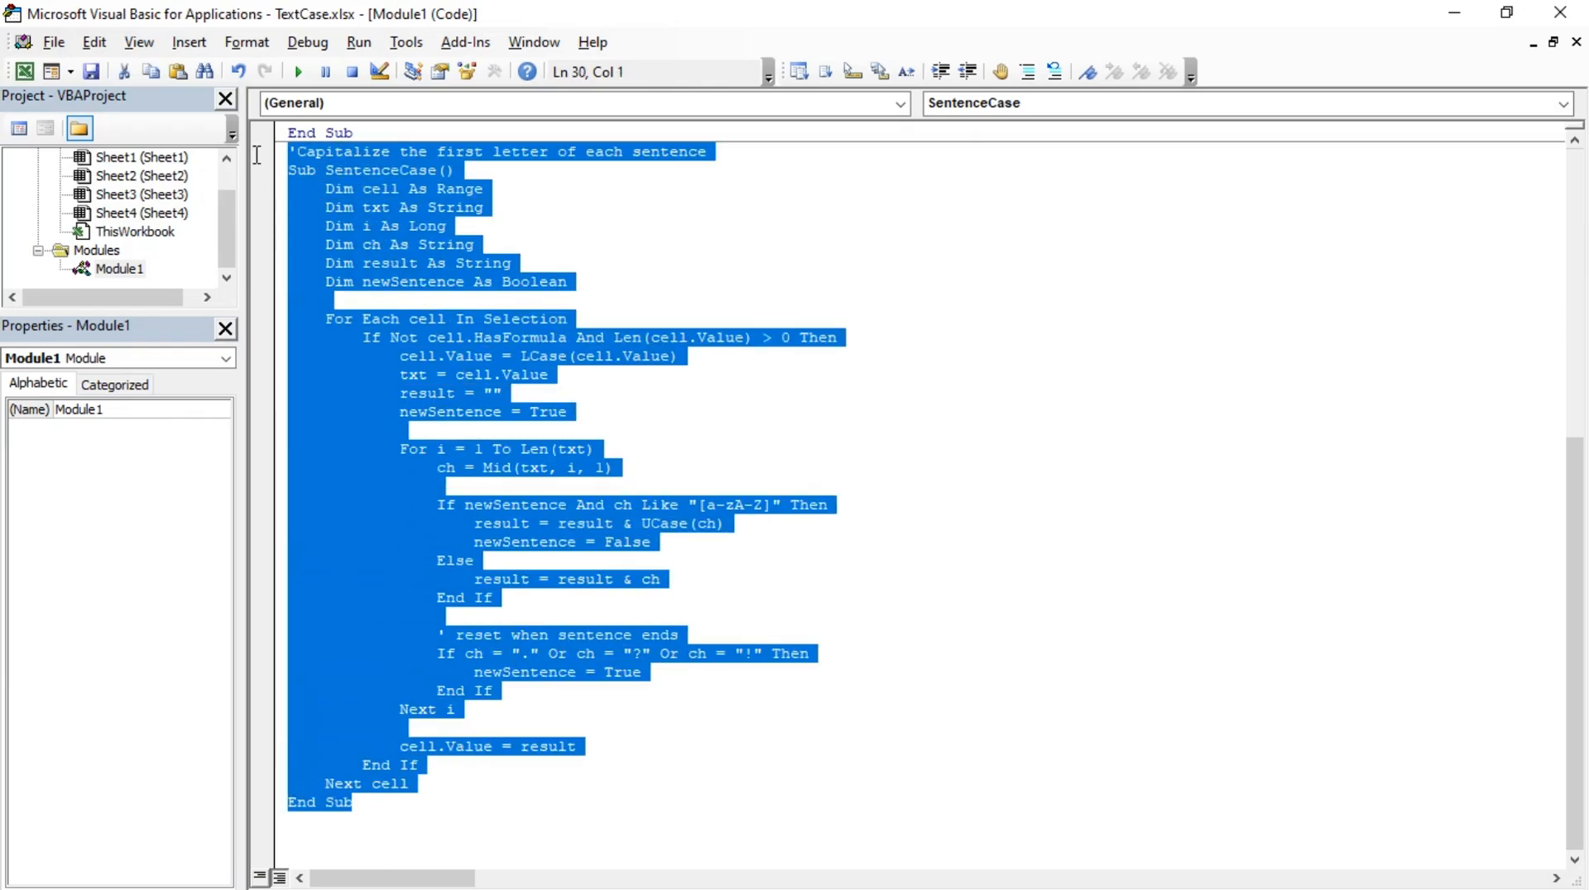
left_click(556, 745)
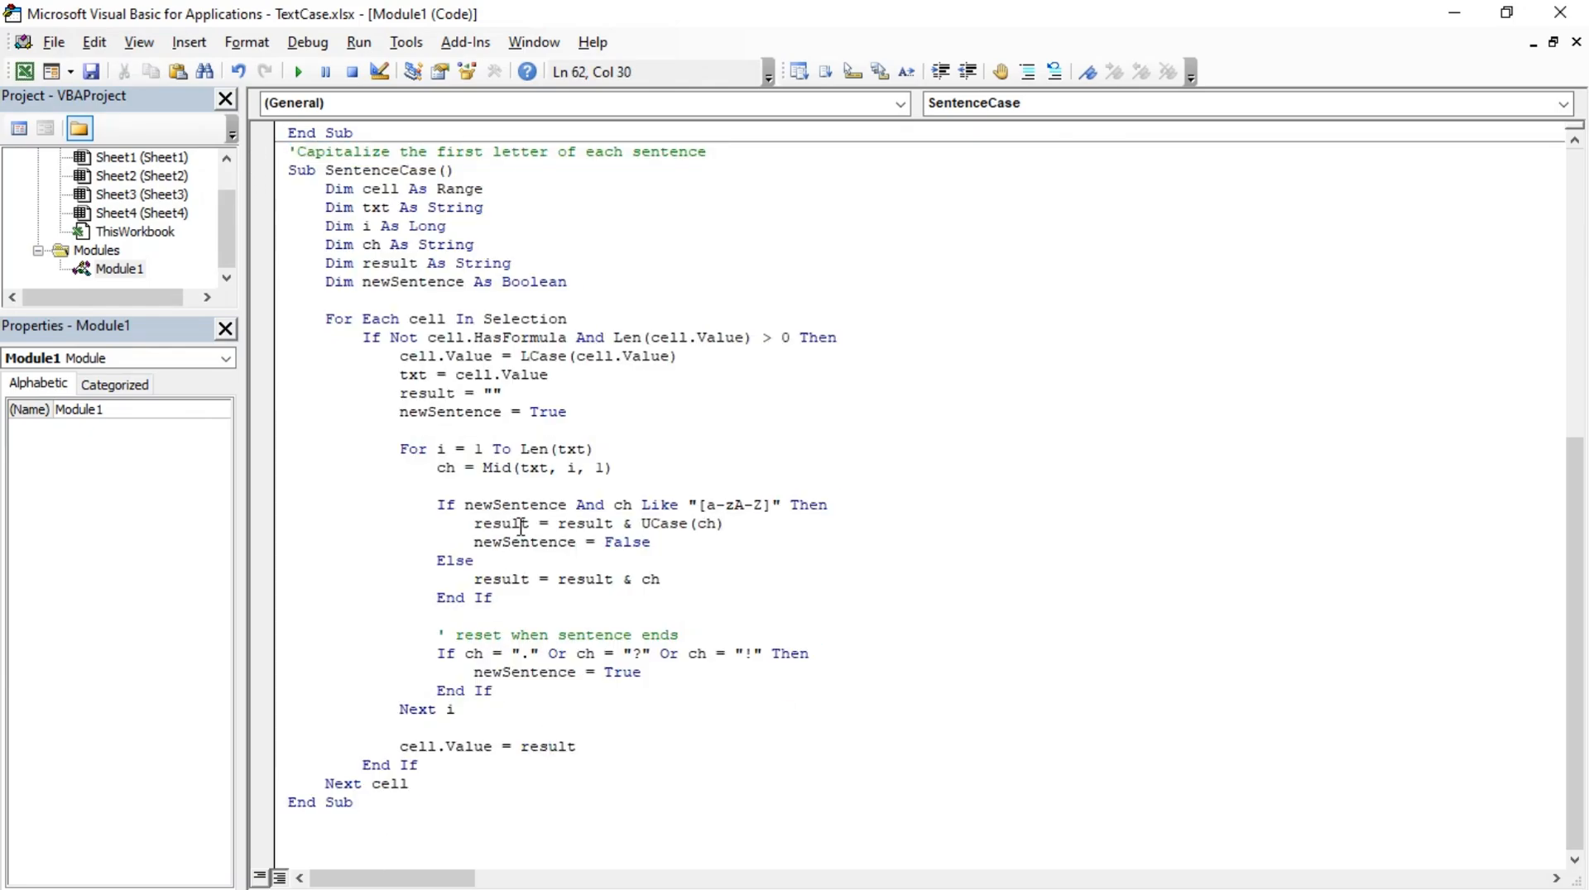
scroll(521, 526, "up", 9)
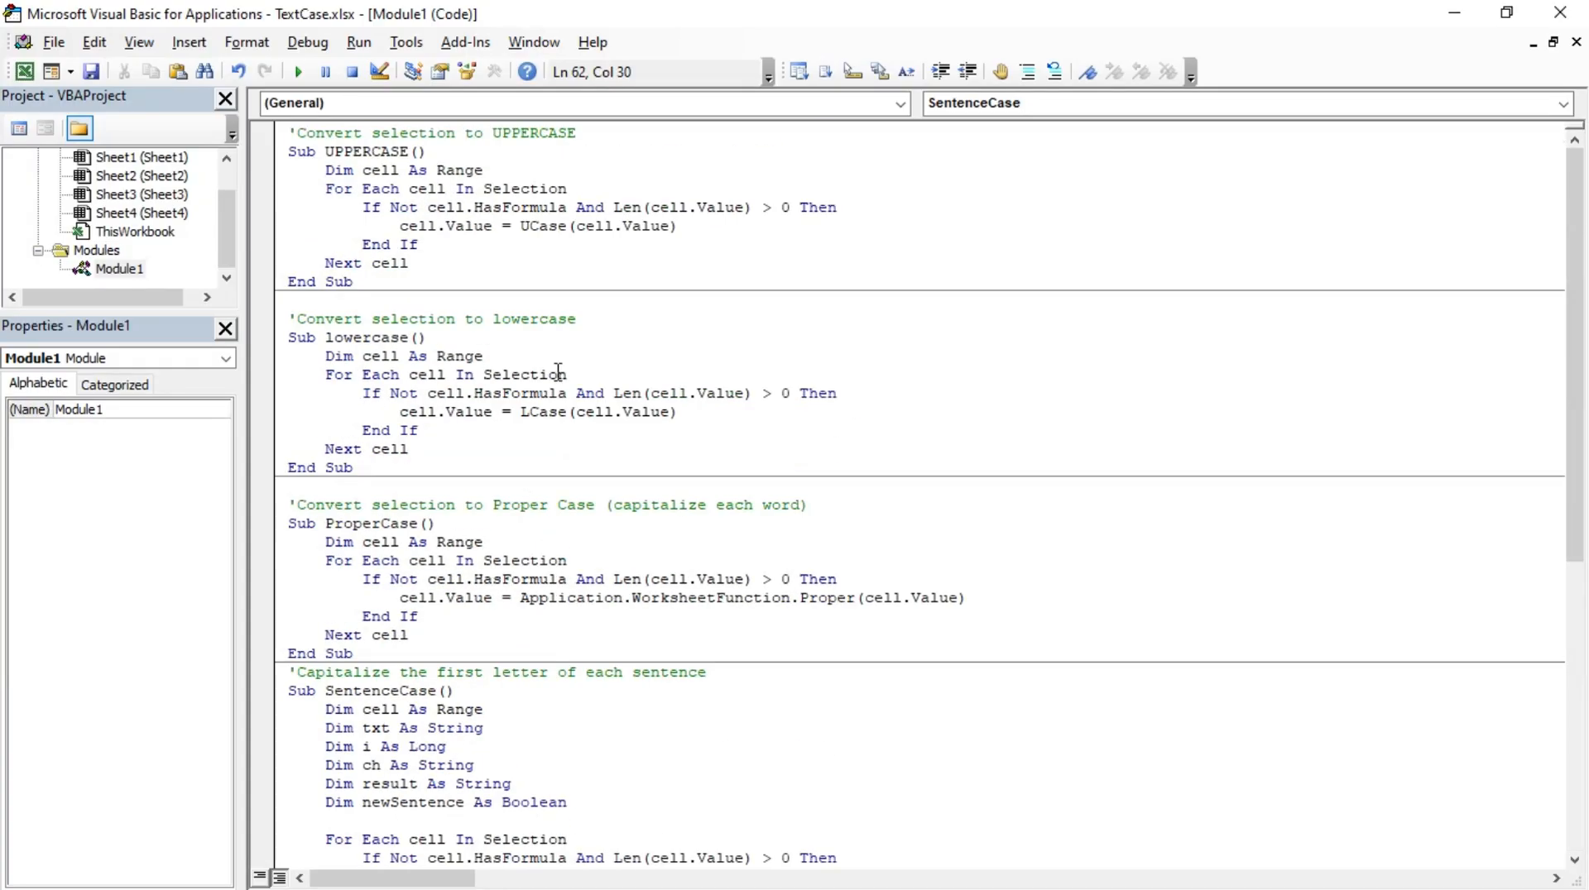
Step: Return to the workbook and add a custom ribbon group named Text Case after the Font group of the Home tab
left_click(1459, 14)
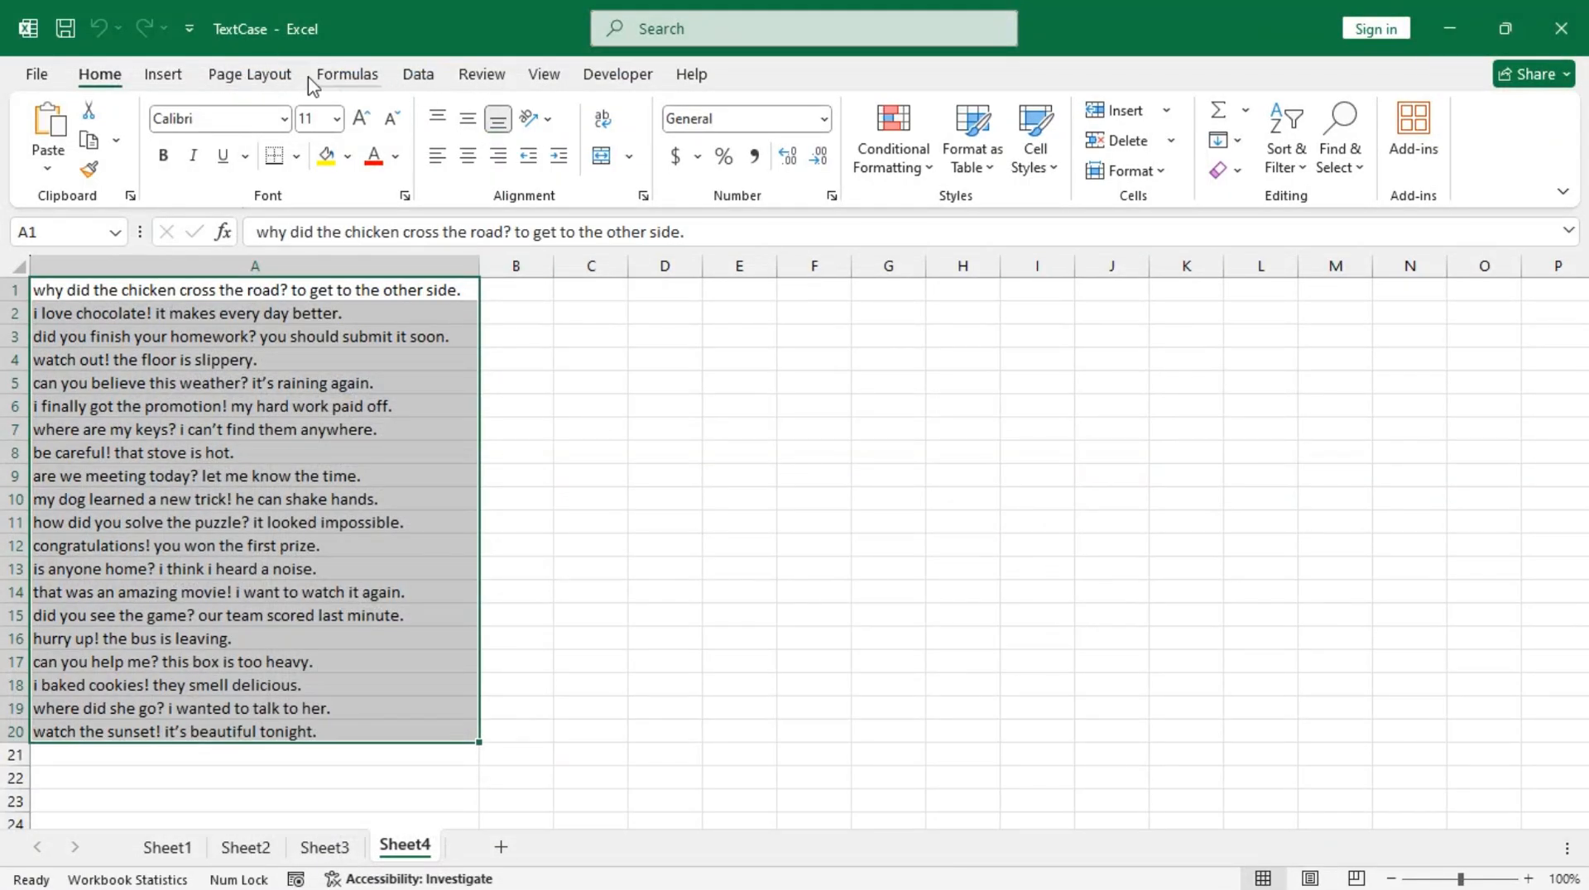
right_click(236, 83)
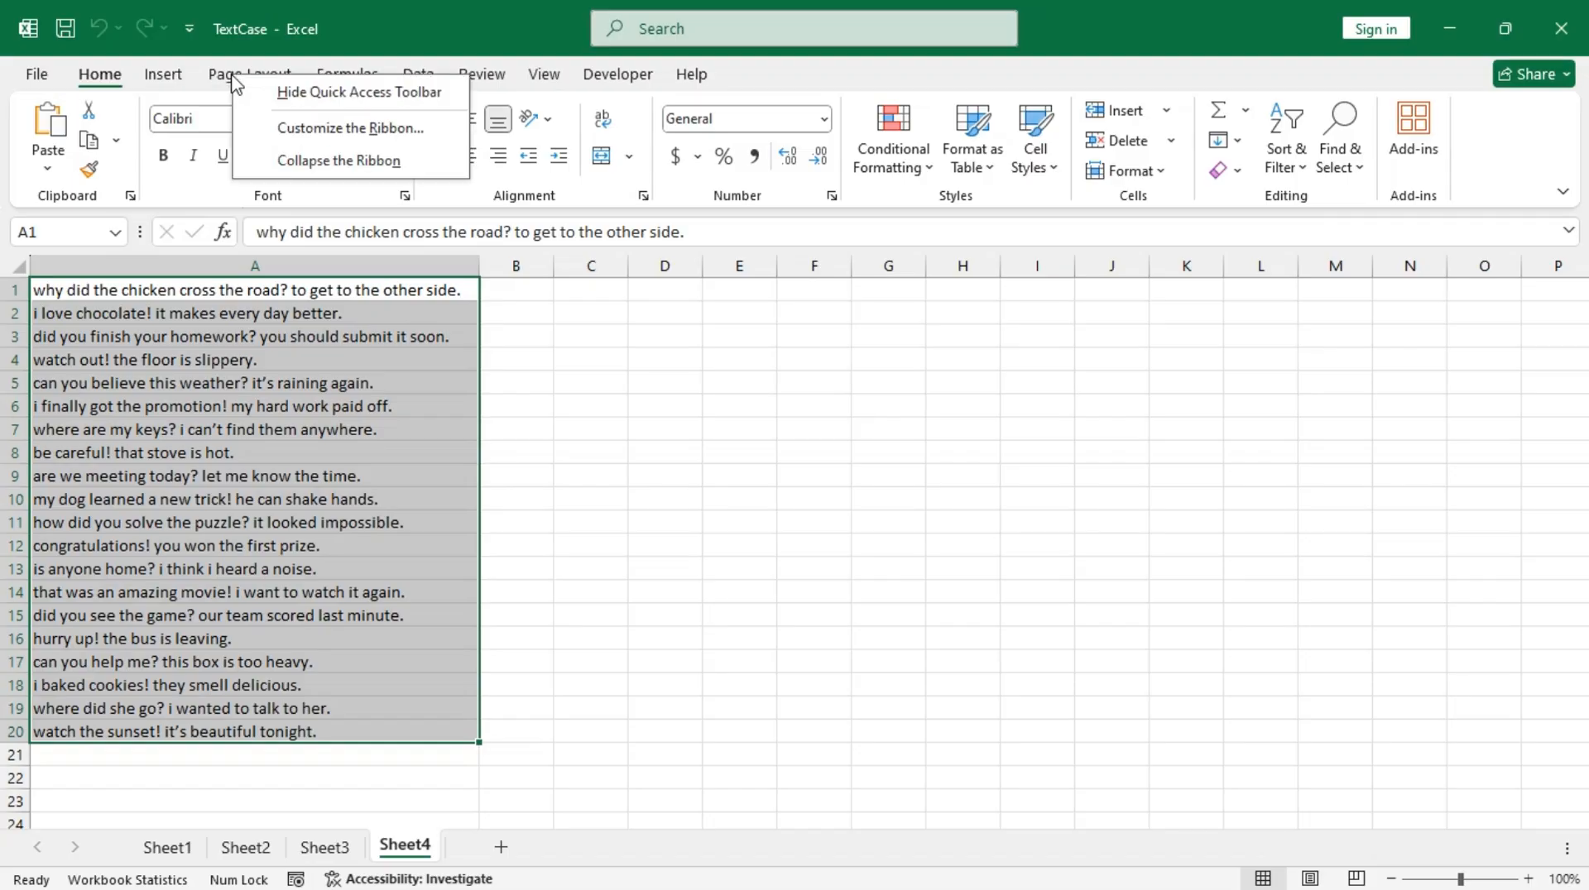
left_click(378, 132)
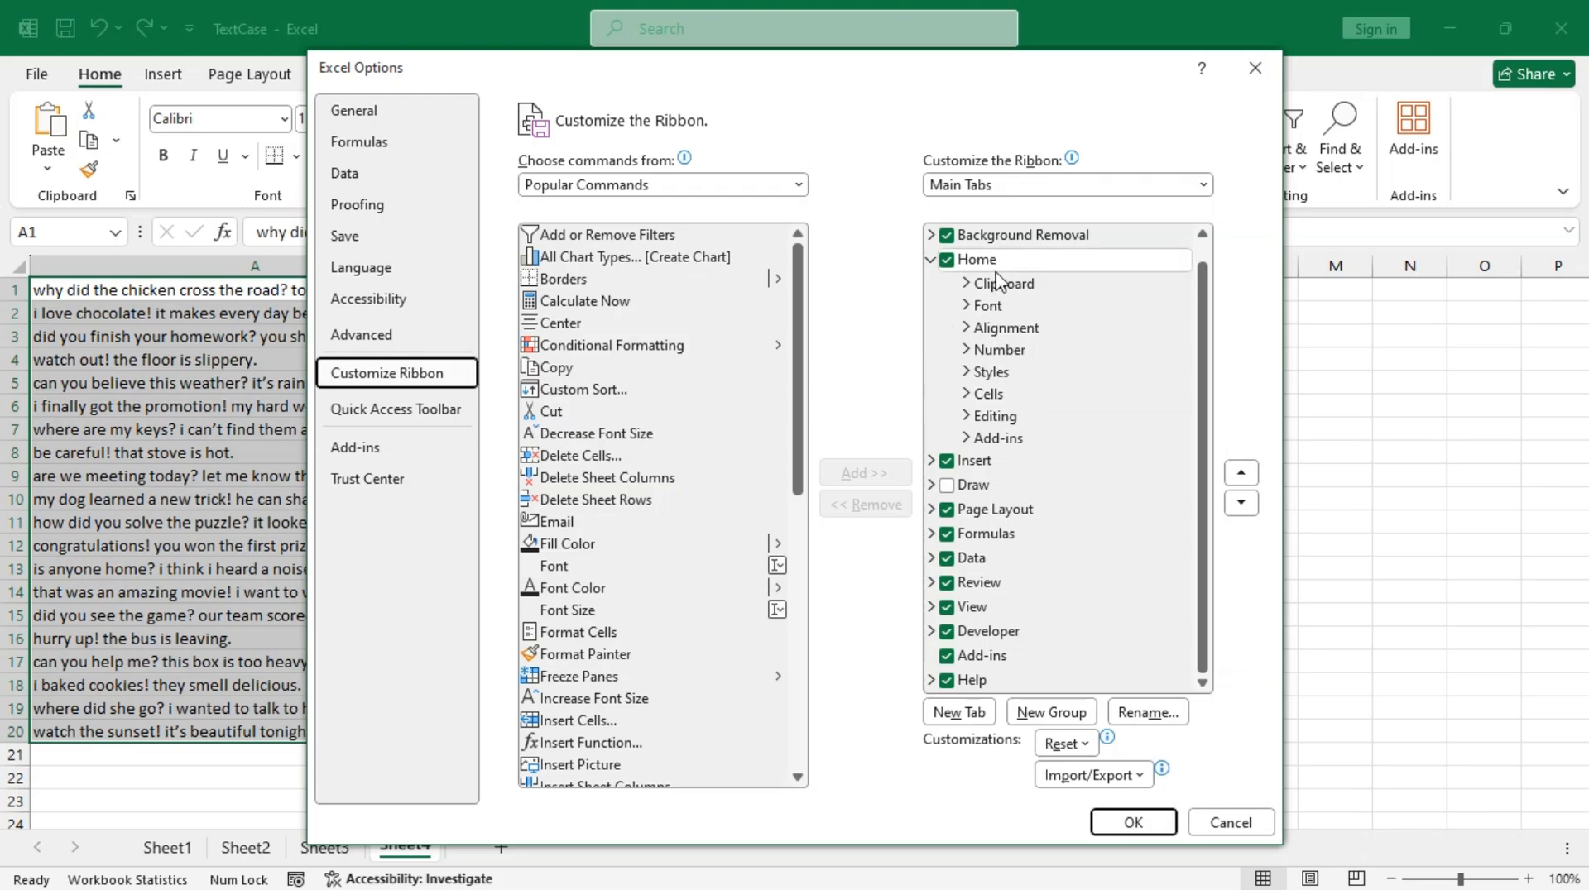
left_click(1021, 312)
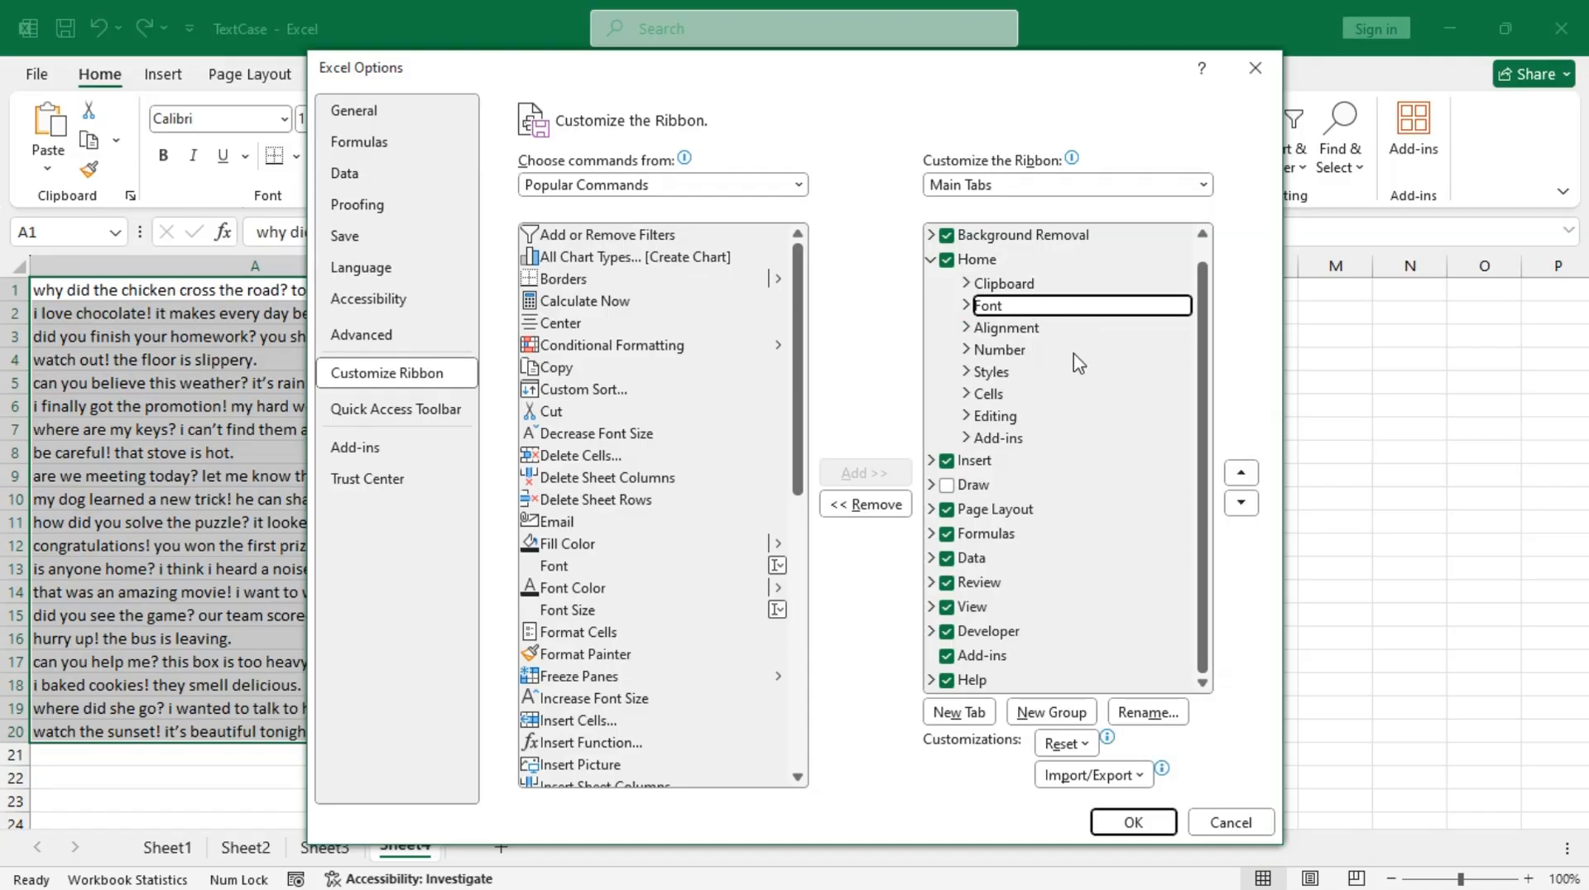
left_click(1060, 716)
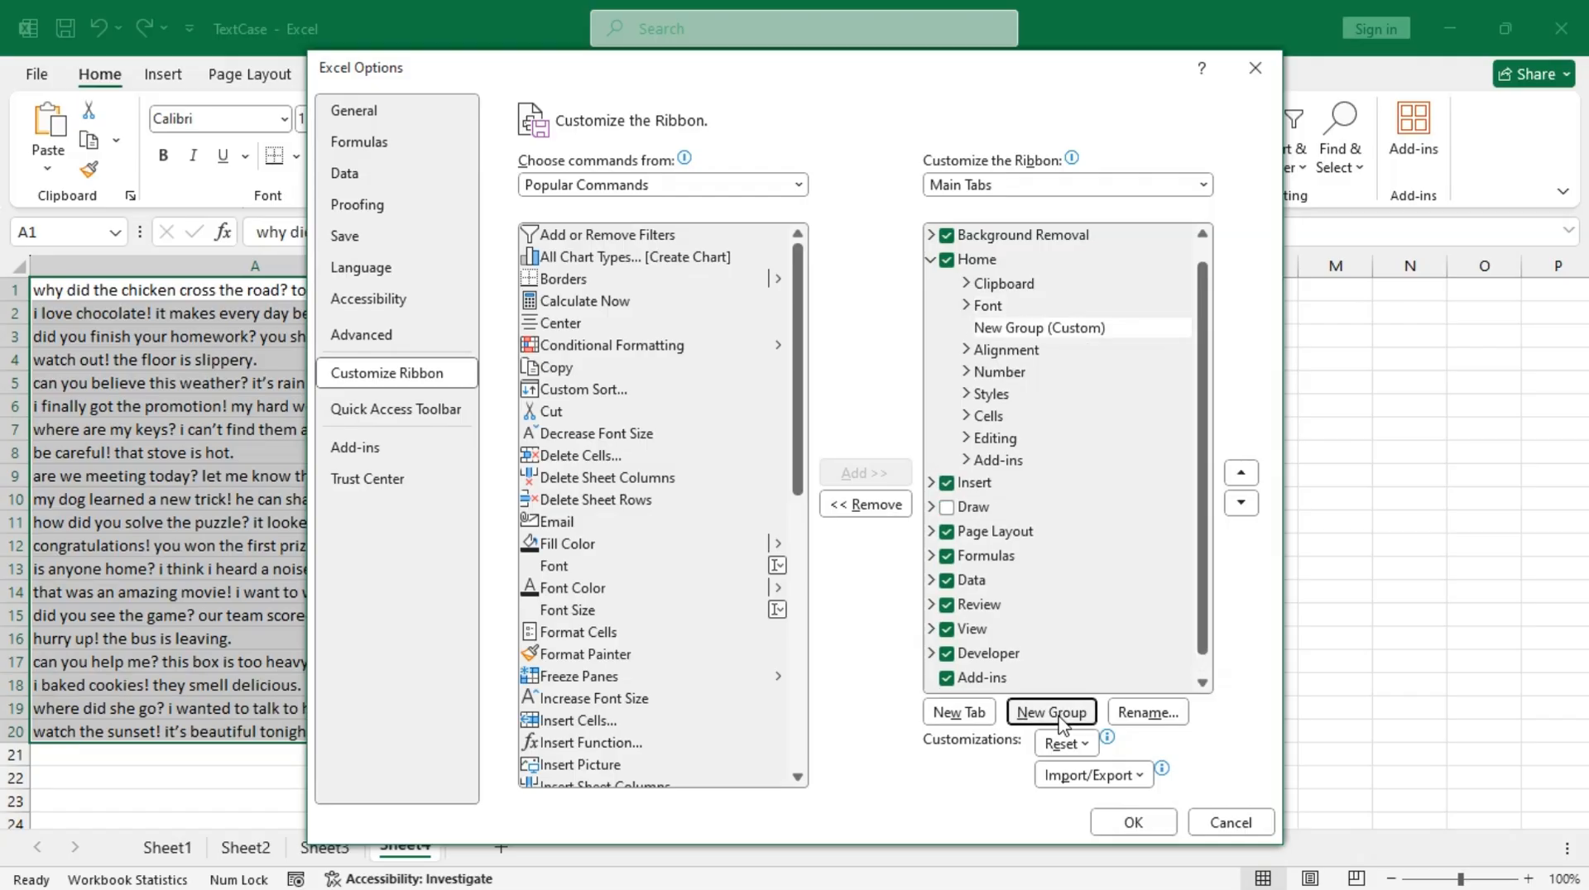
left_click(1147, 712)
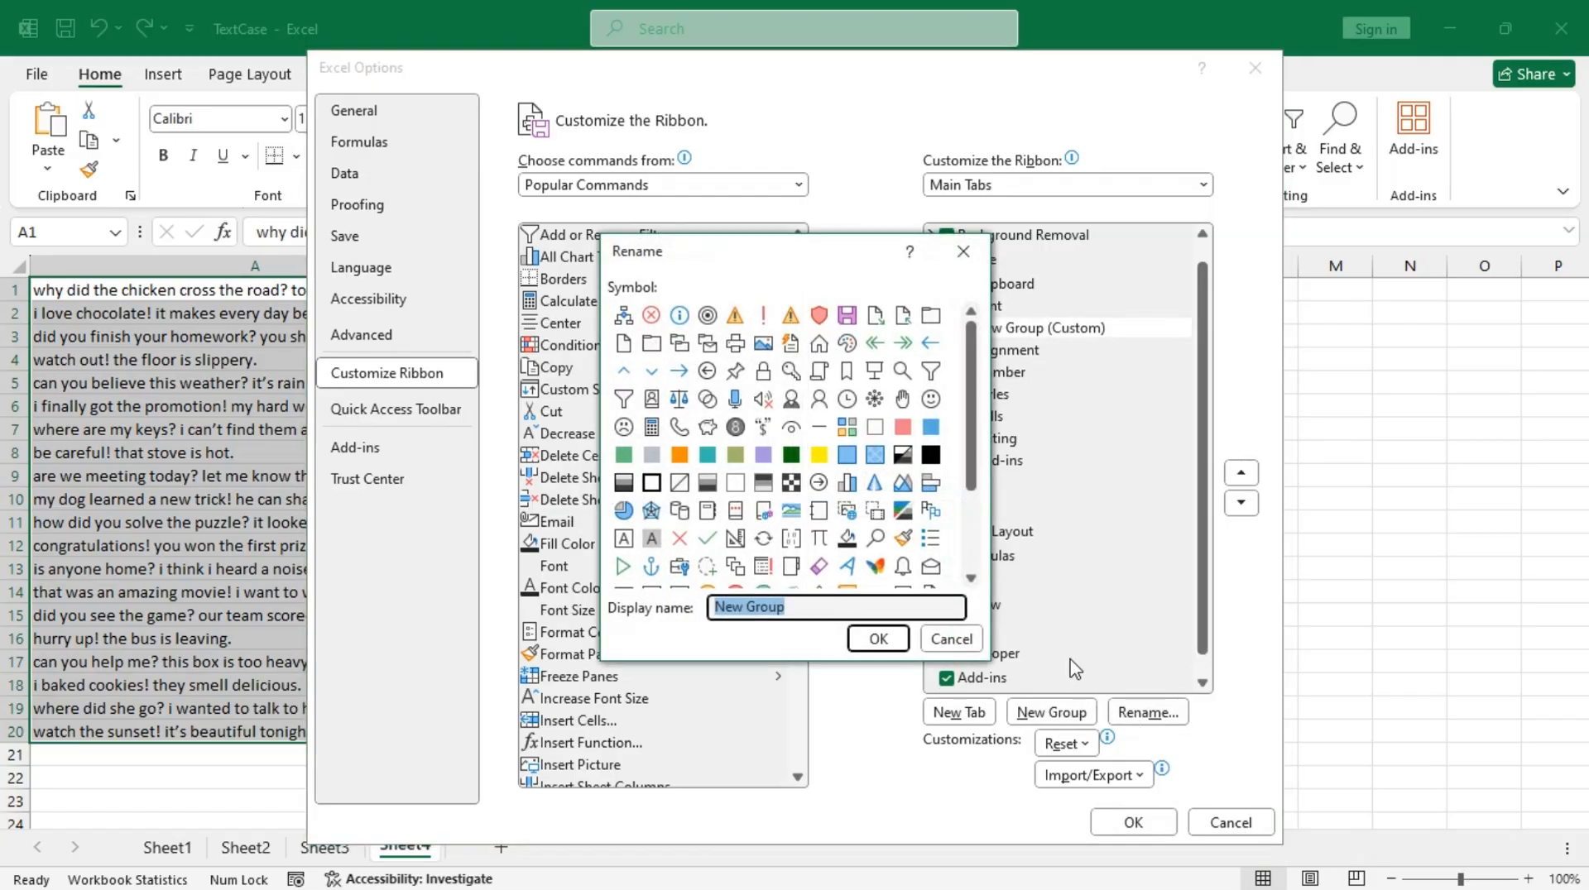
type("Text Case")
left_click(875, 639)
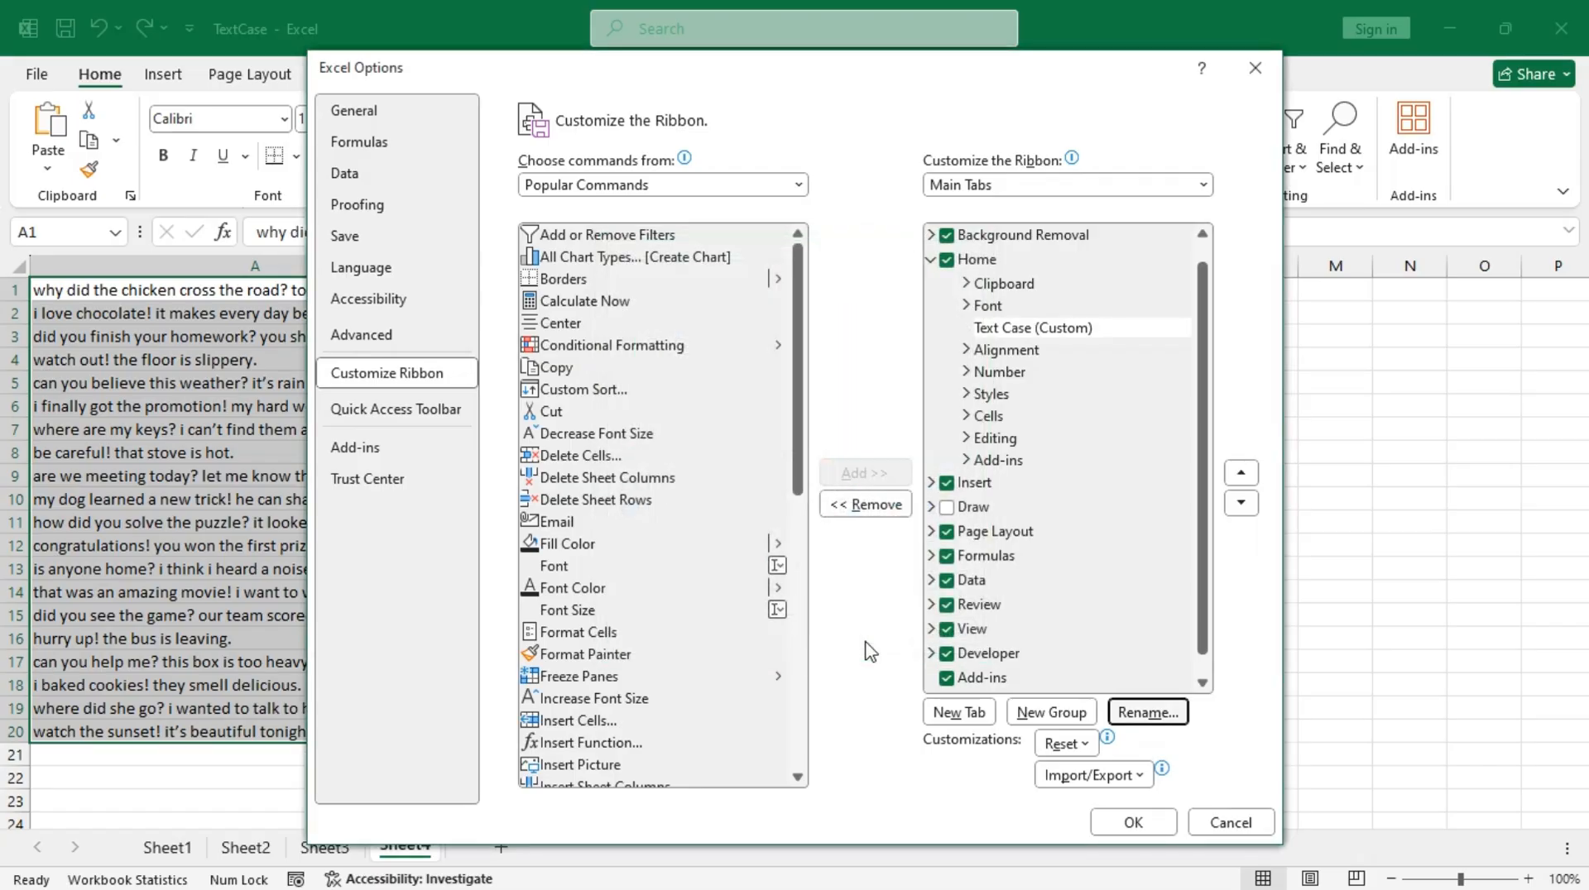
Step: Add the macros UPPERCASE, lowercase, ProperCase and SentenceCase, in that order, to the custom Text Case group
left_click(702, 189)
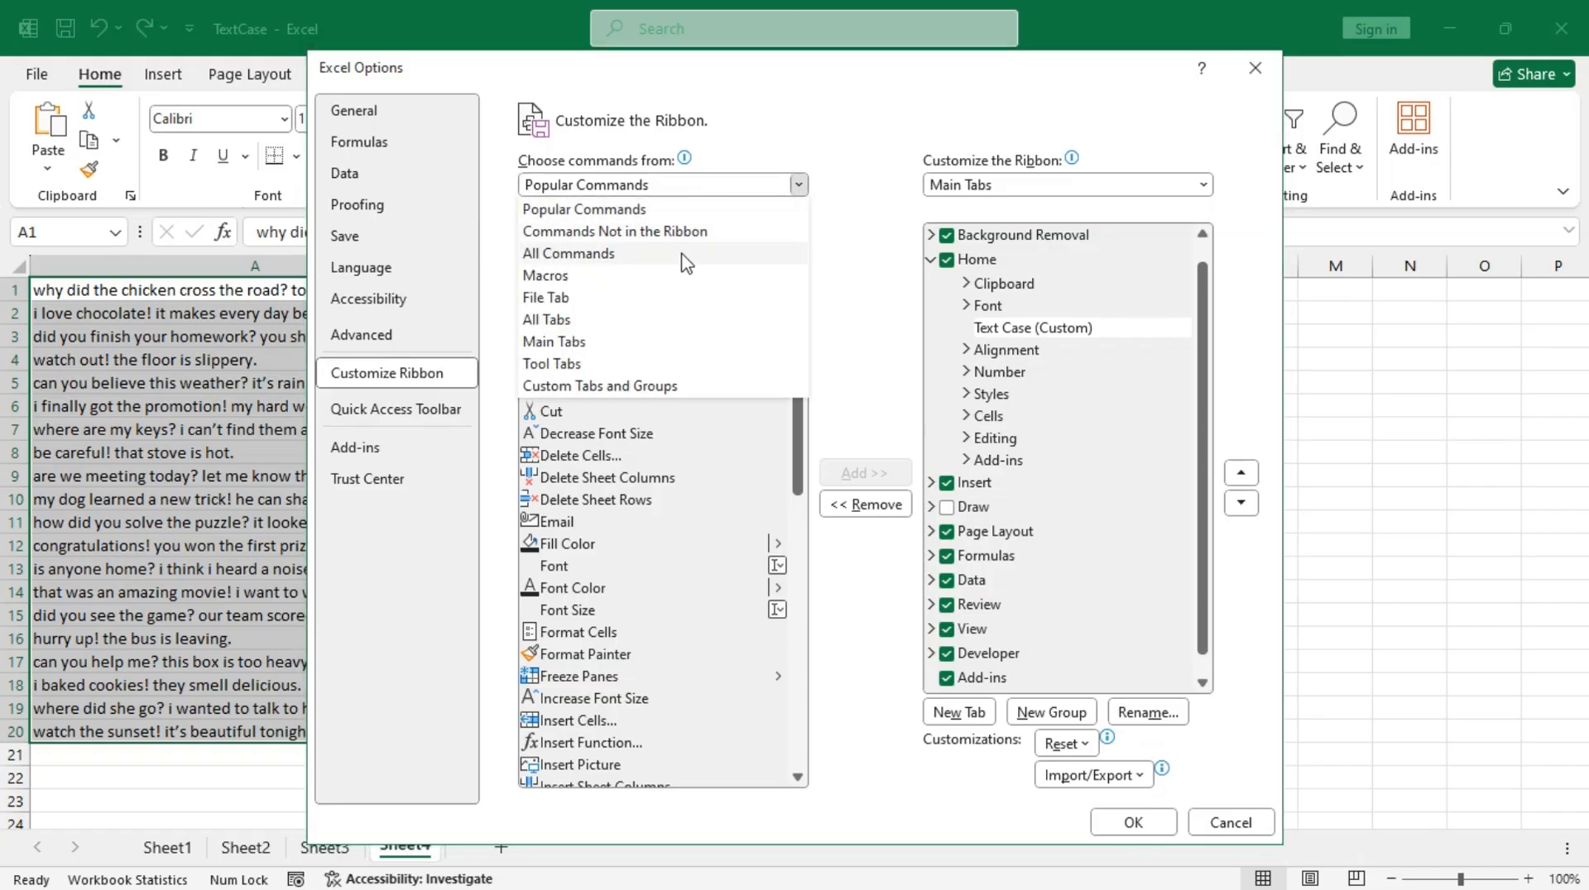
left_click(652, 278)
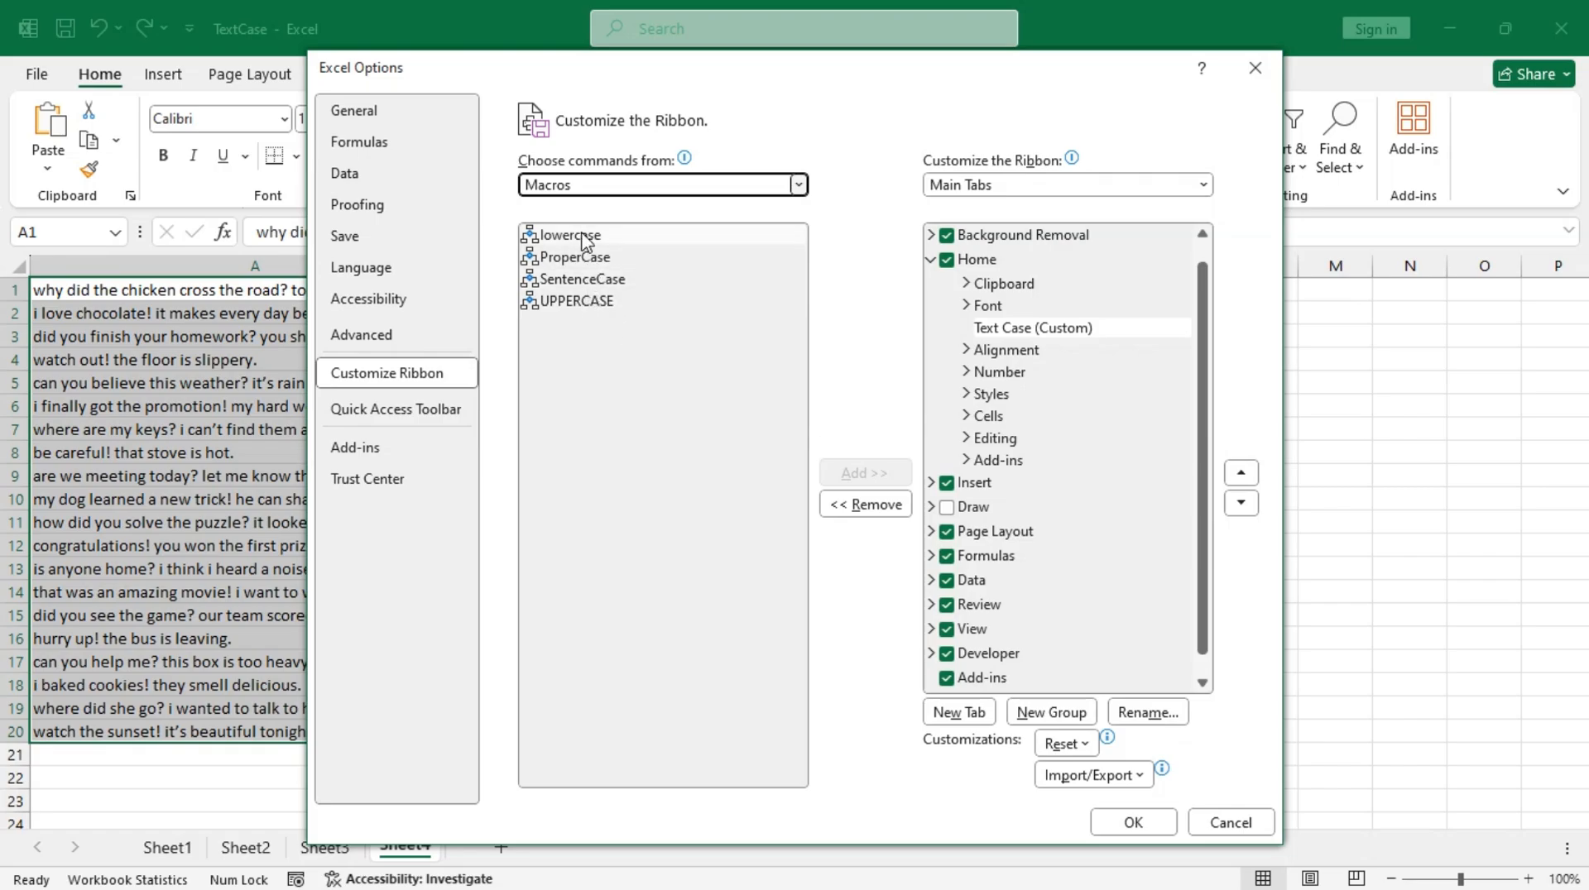
left_click(577, 303)
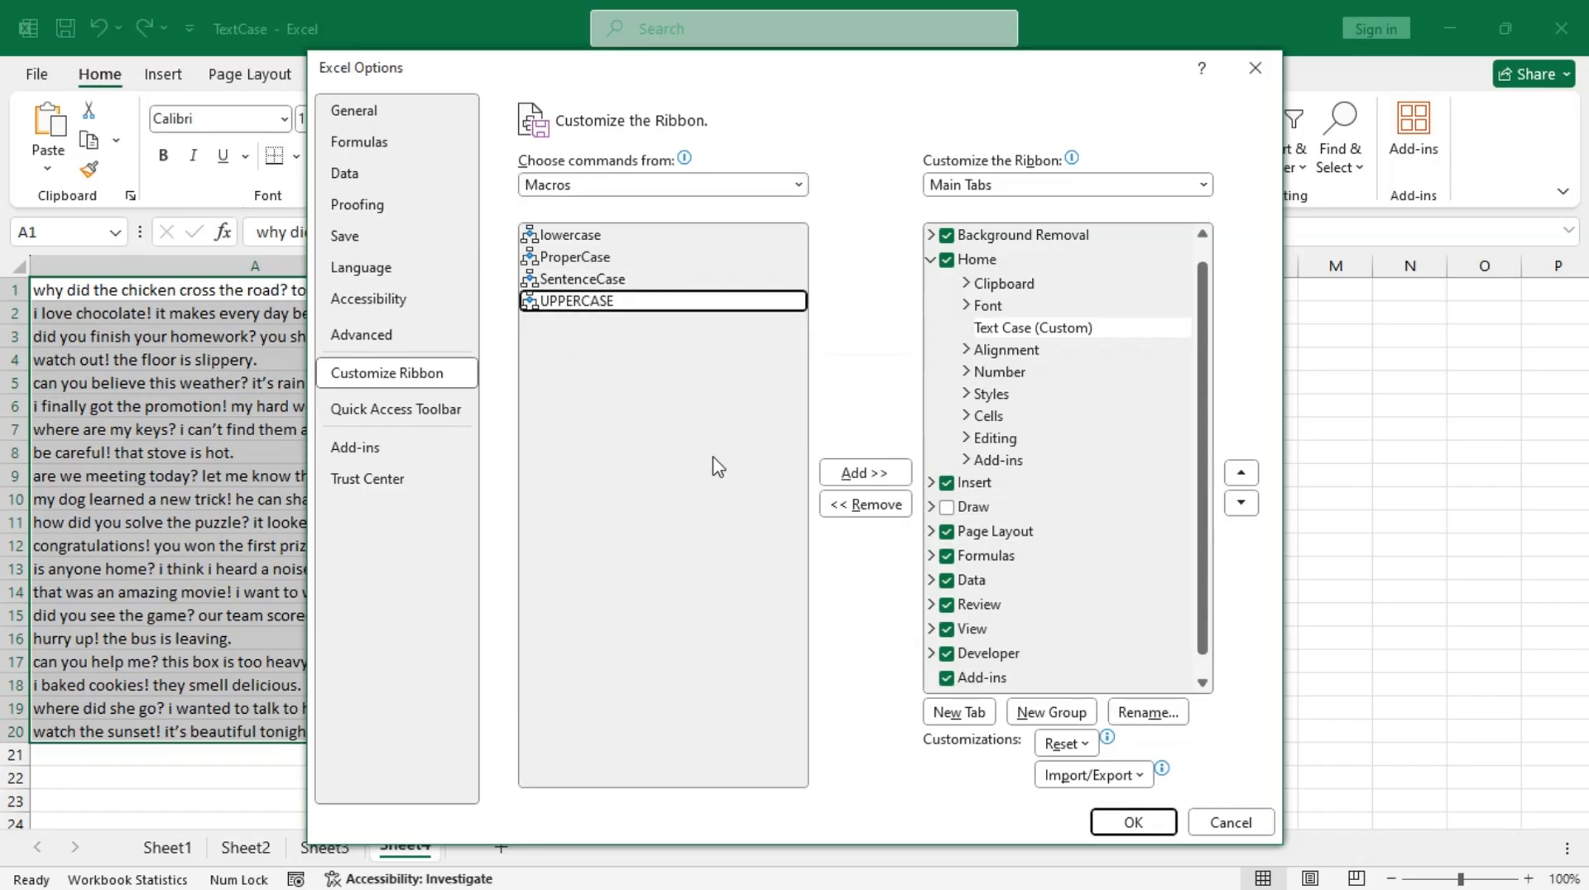
left_click(879, 480)
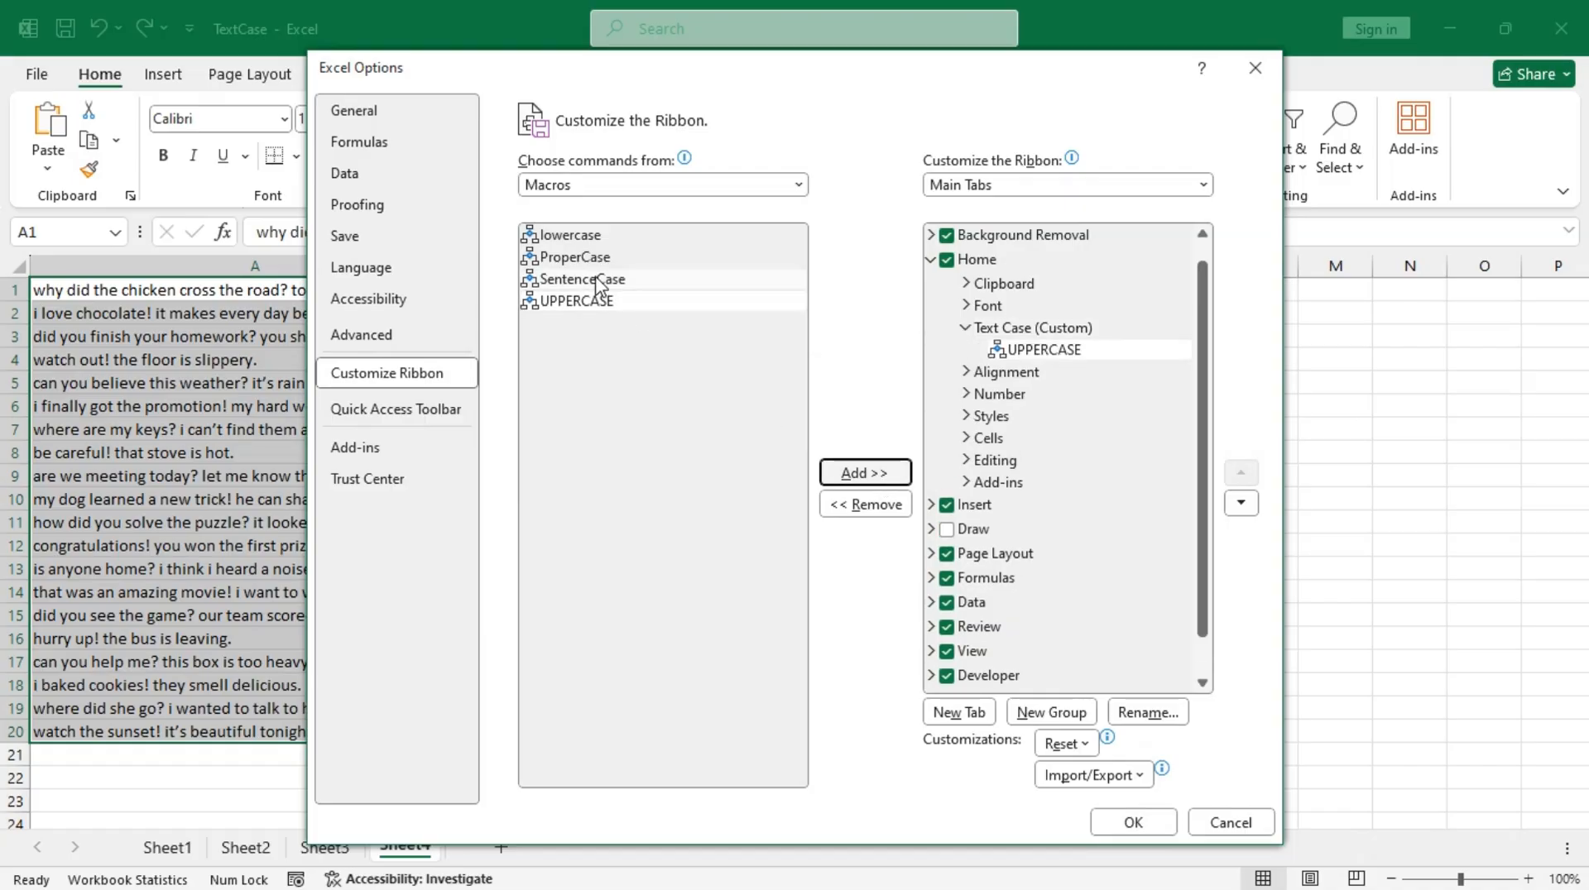
left_click(580, 235)
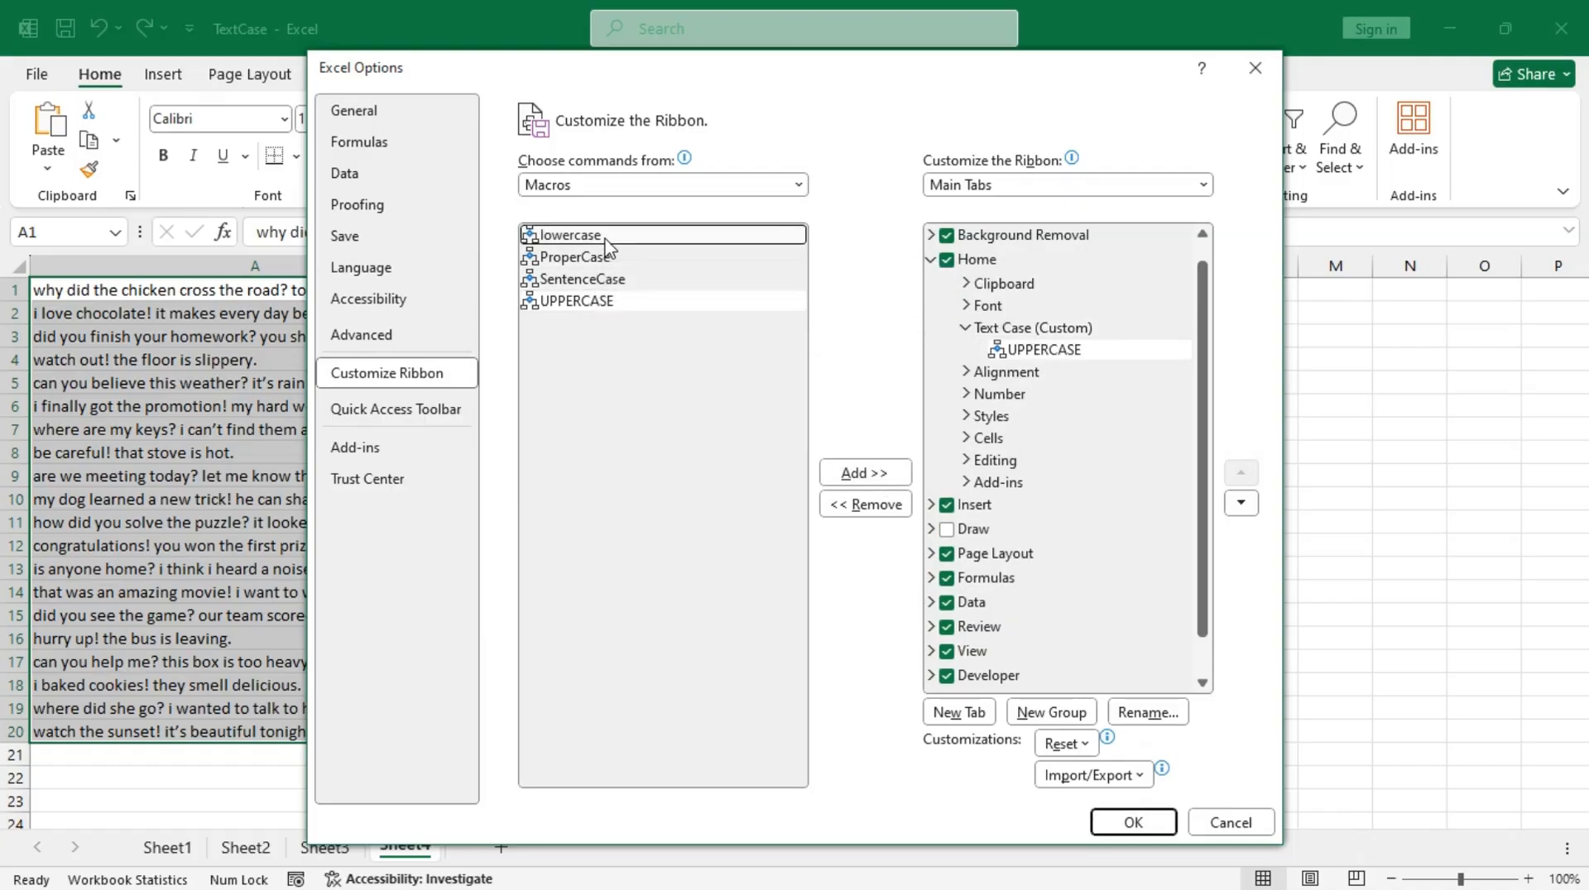
left_click(861, 473)
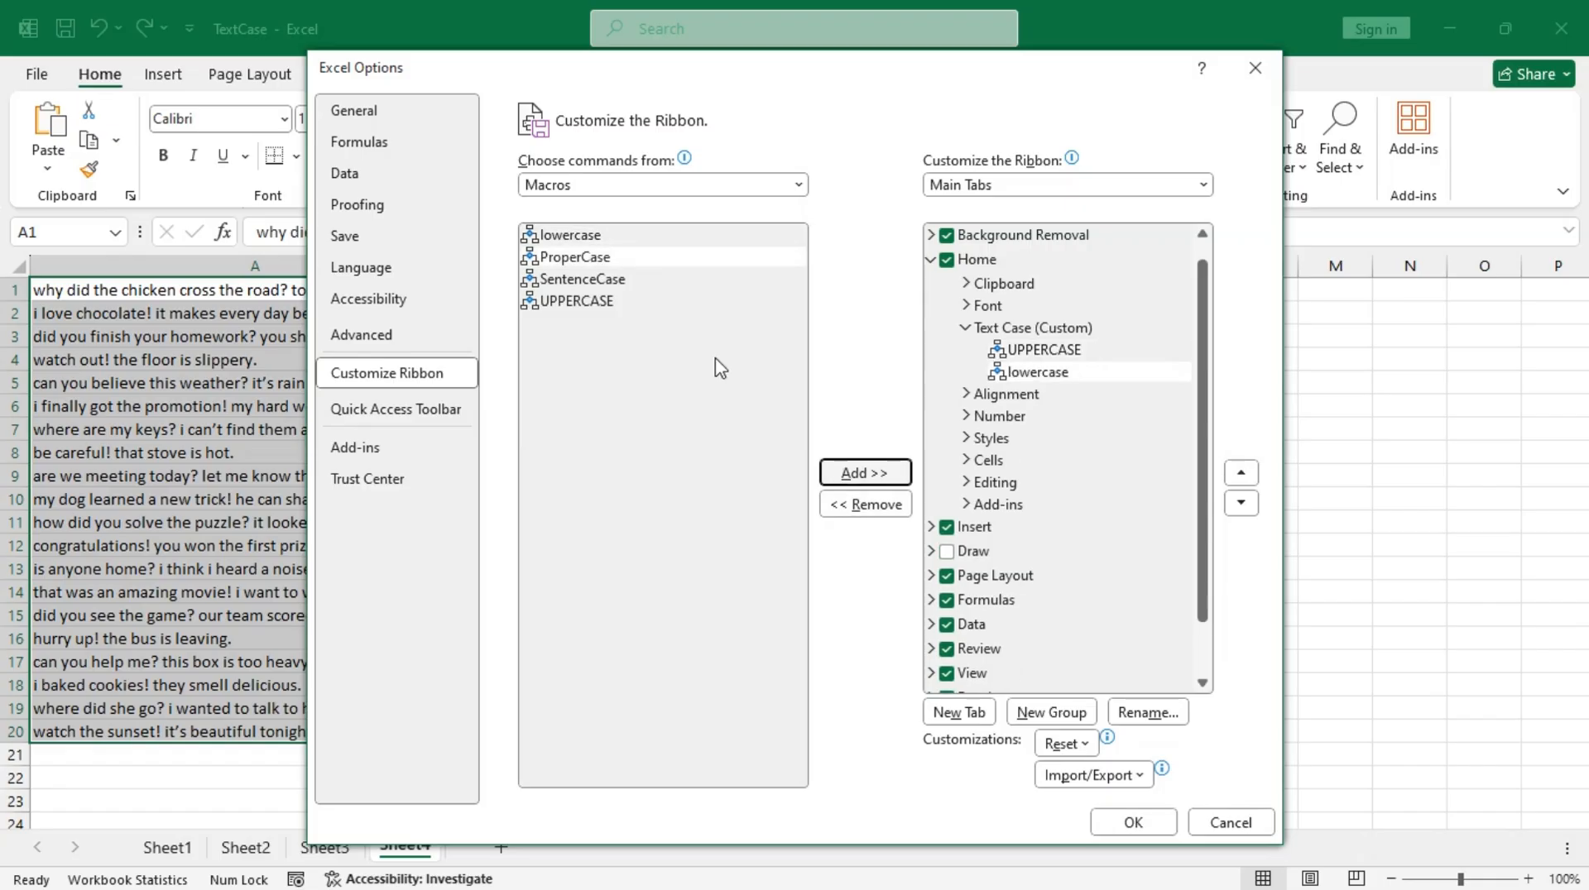
left_click(617, 258)
left_click(850, 474)
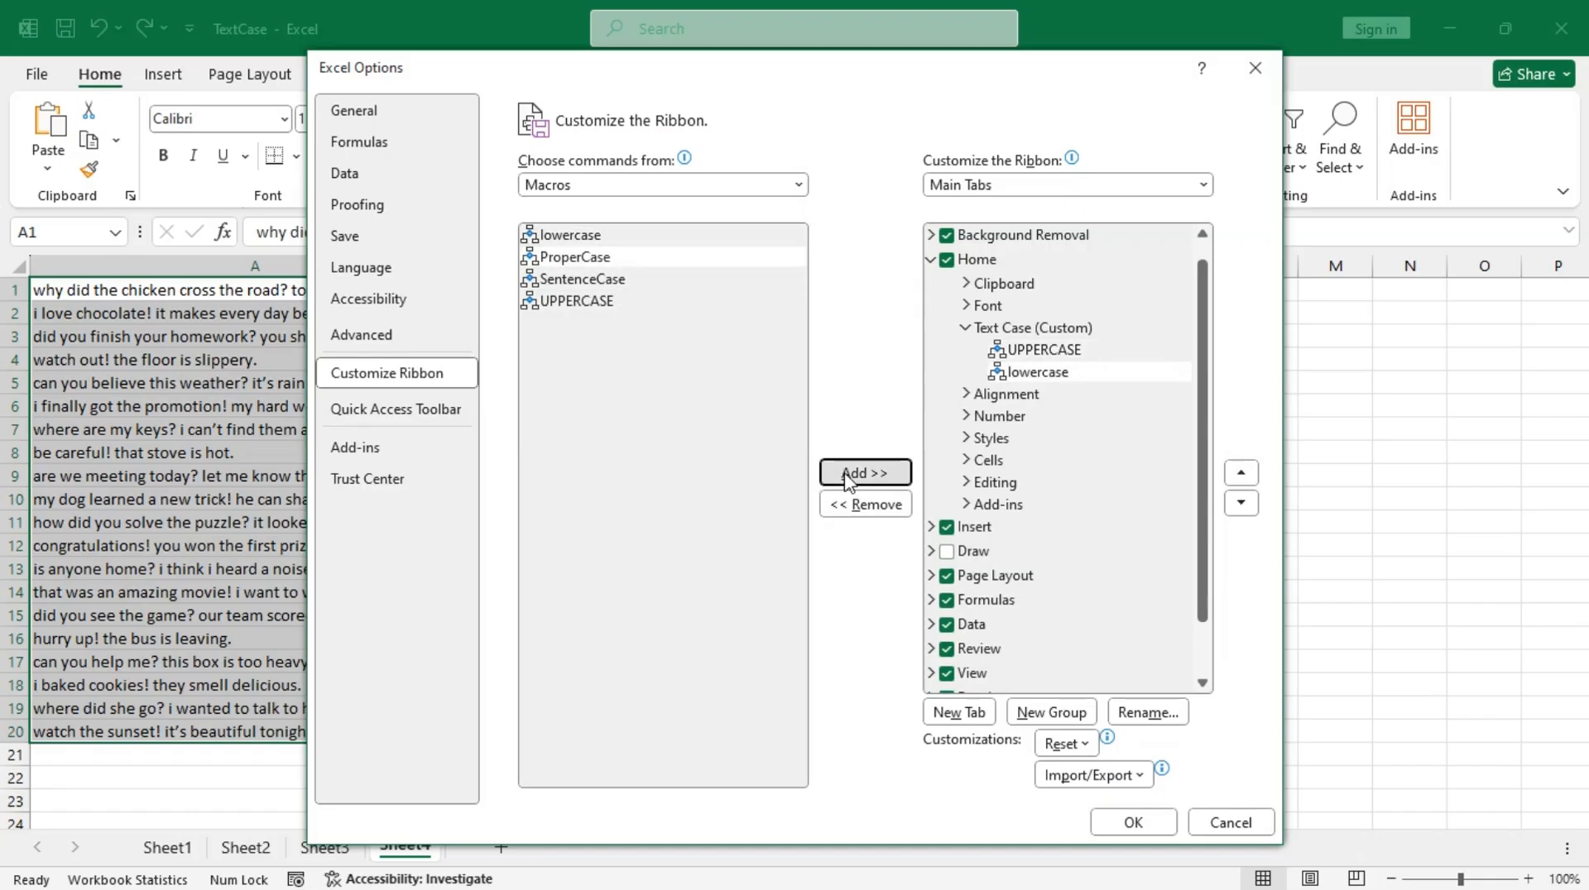
left_click(654, 282)
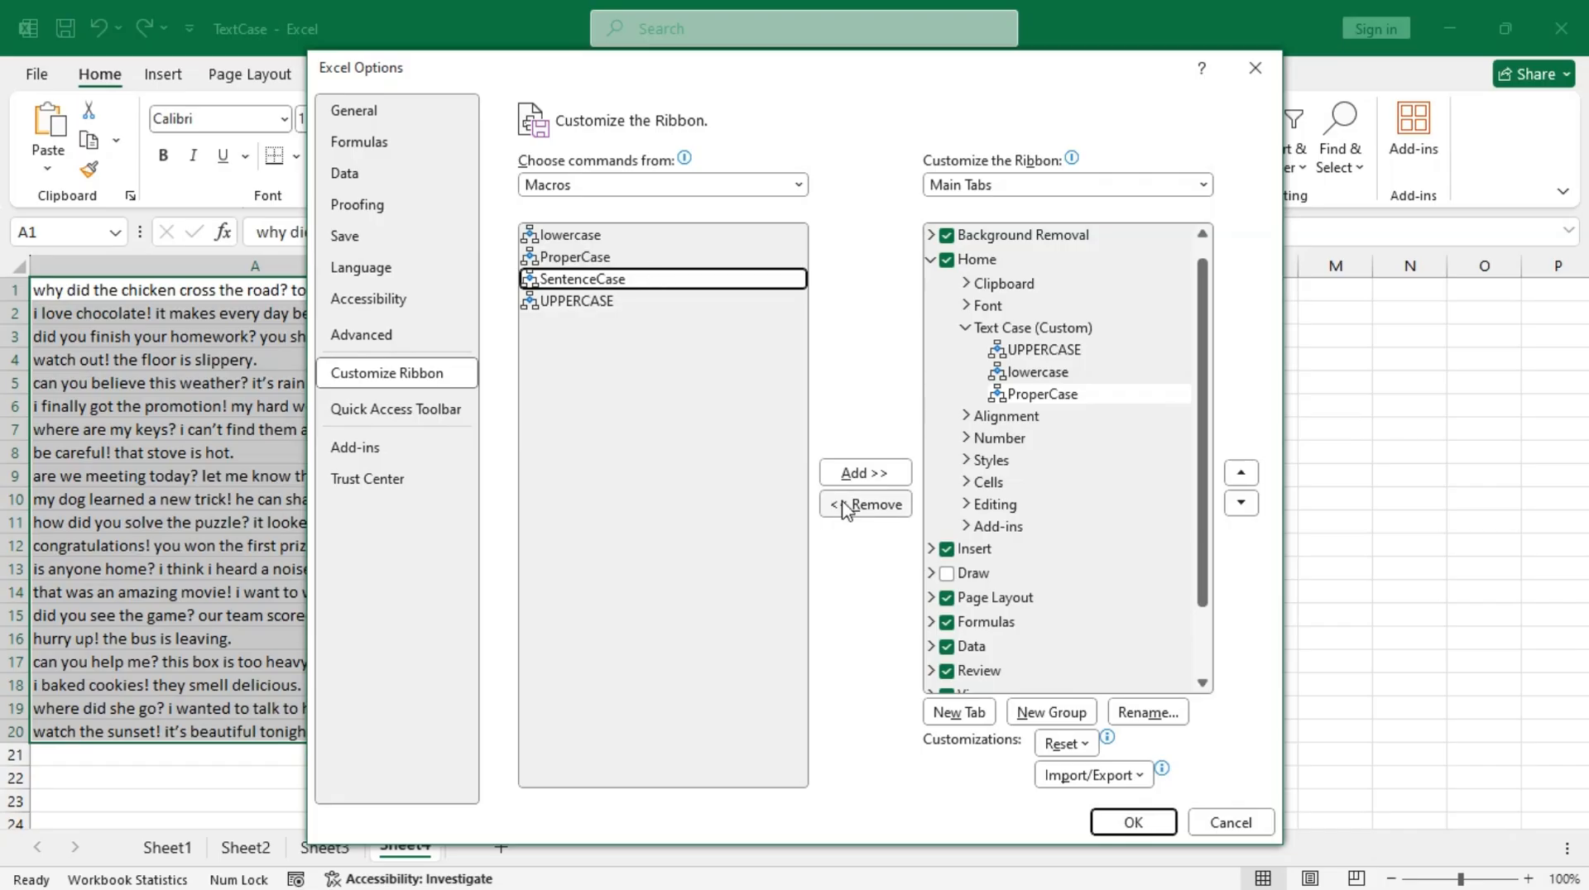
left_click(859, 472)
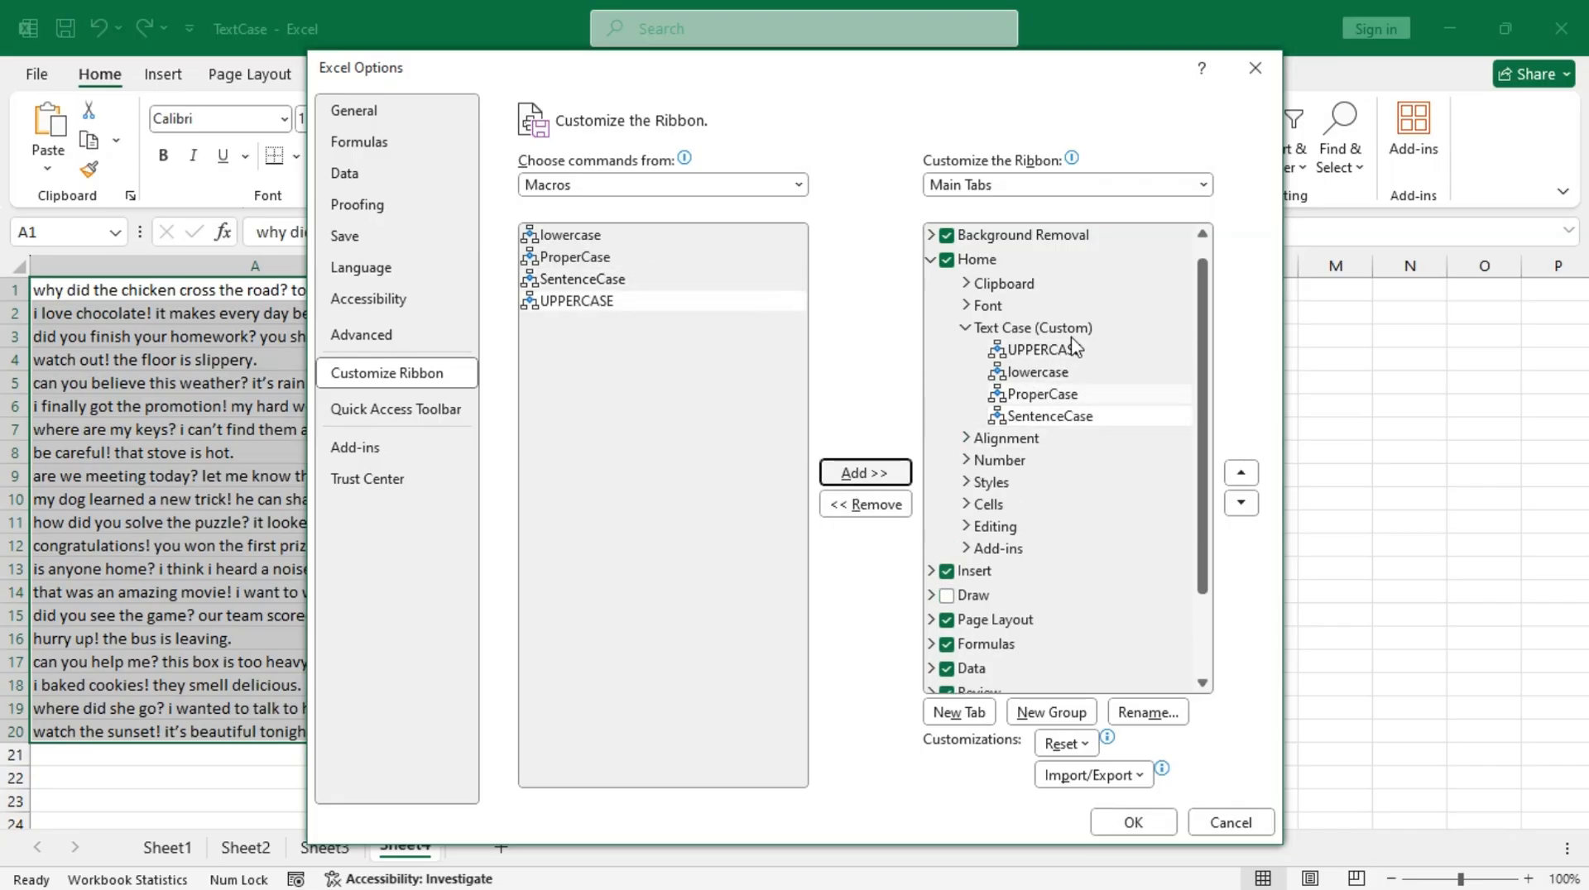
Step: Give the UPPERCASE macro in the Text Case group the ABC symbol, keeping its display name
left_click(1086, 411)
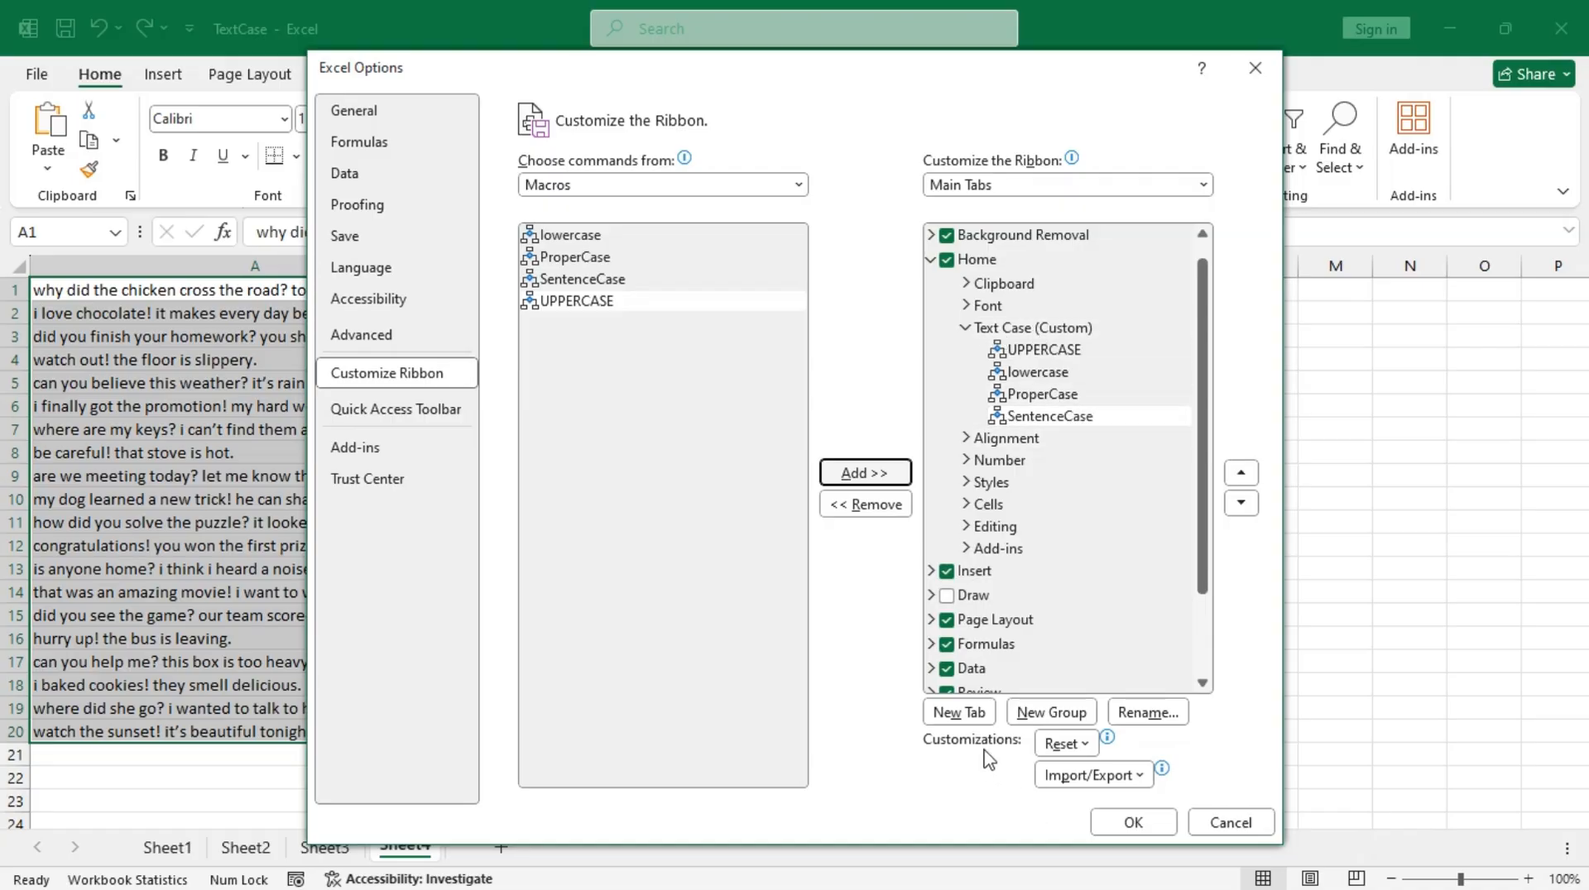
left_click(1059, 354)
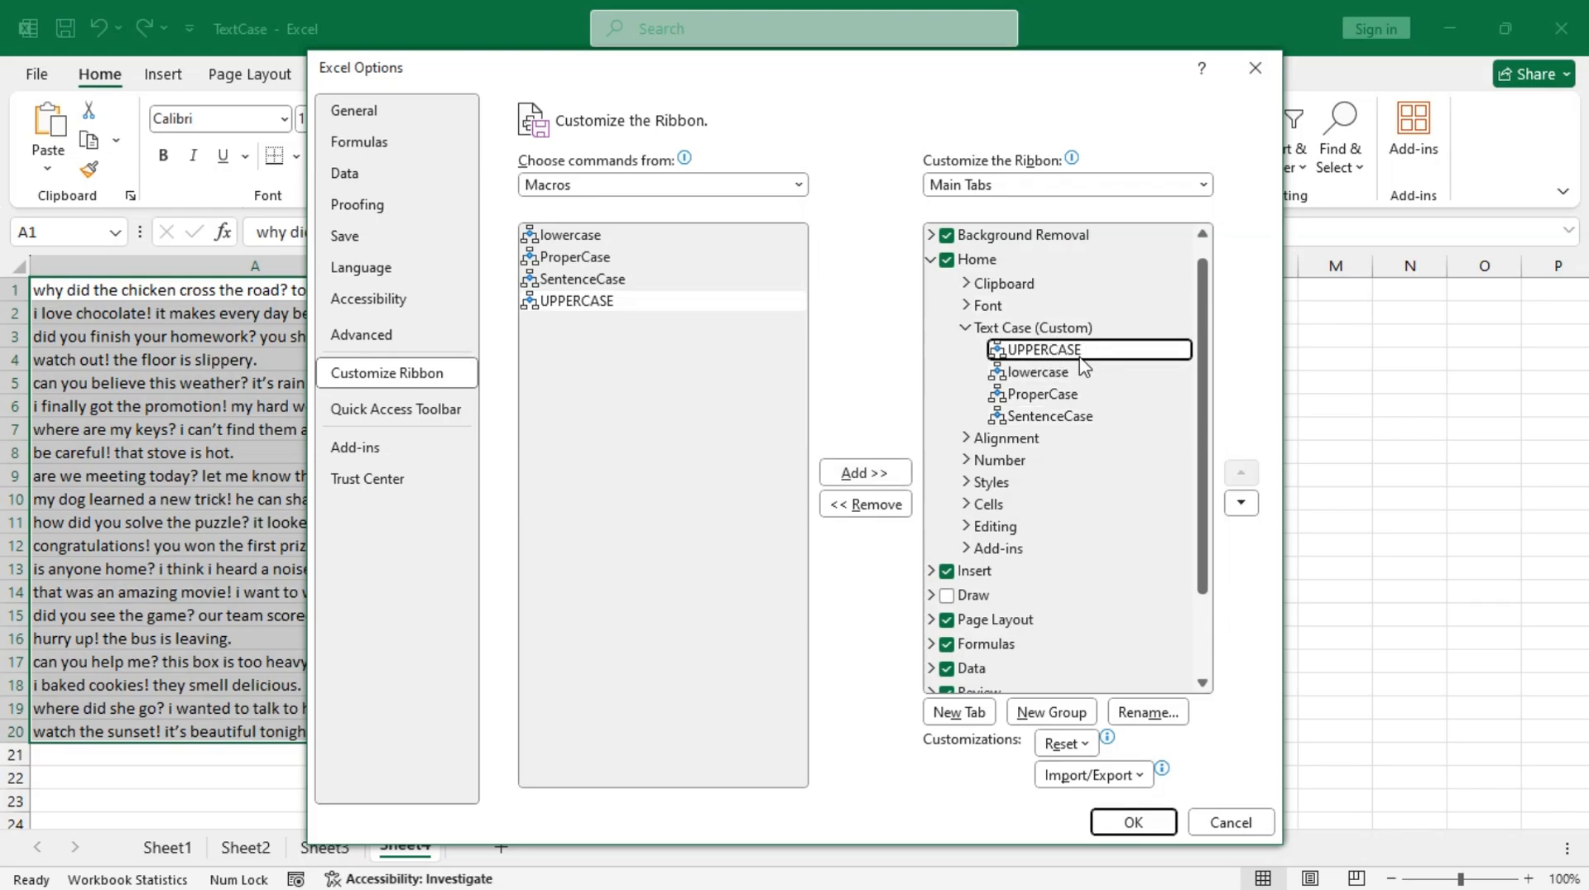
left_click(1149, 713)
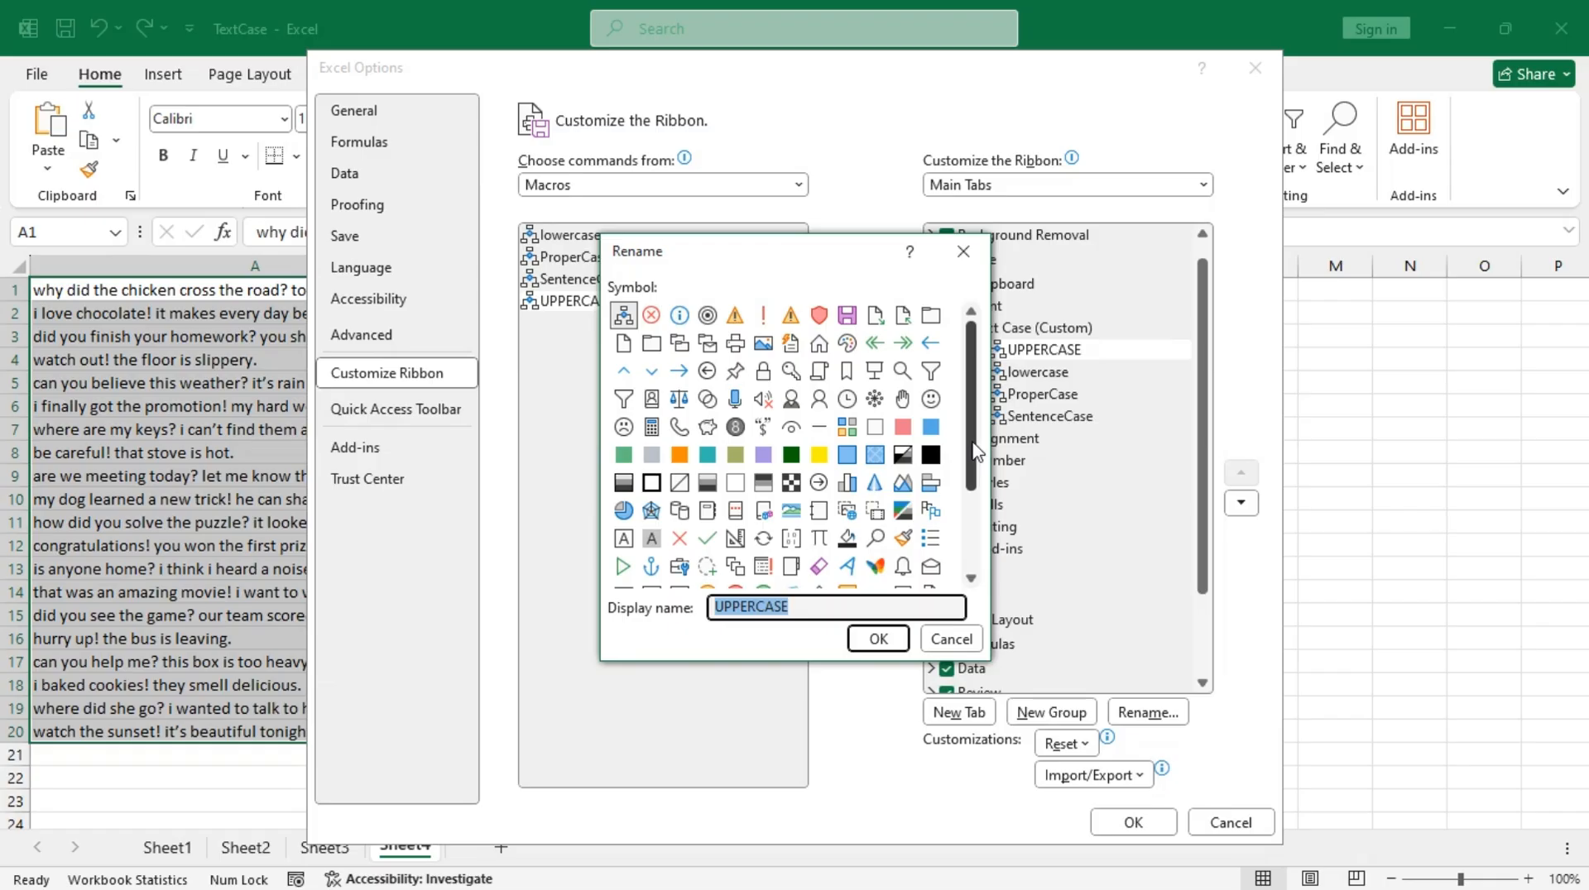
scroll(975, 454, "down", 3)
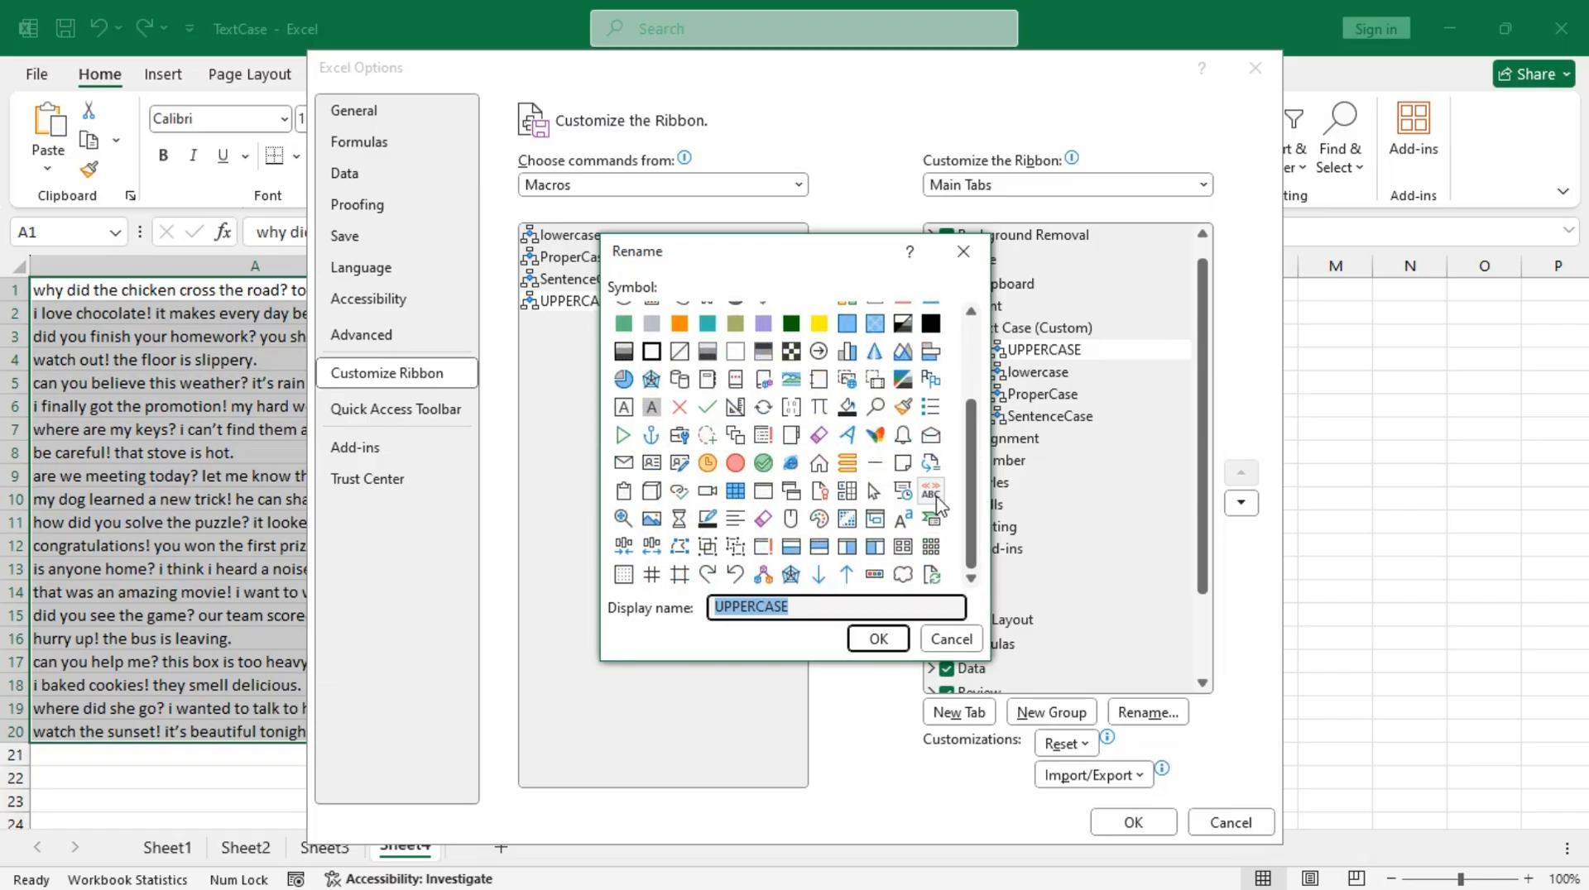
left_click(933, 495)
left_click(878, 638)
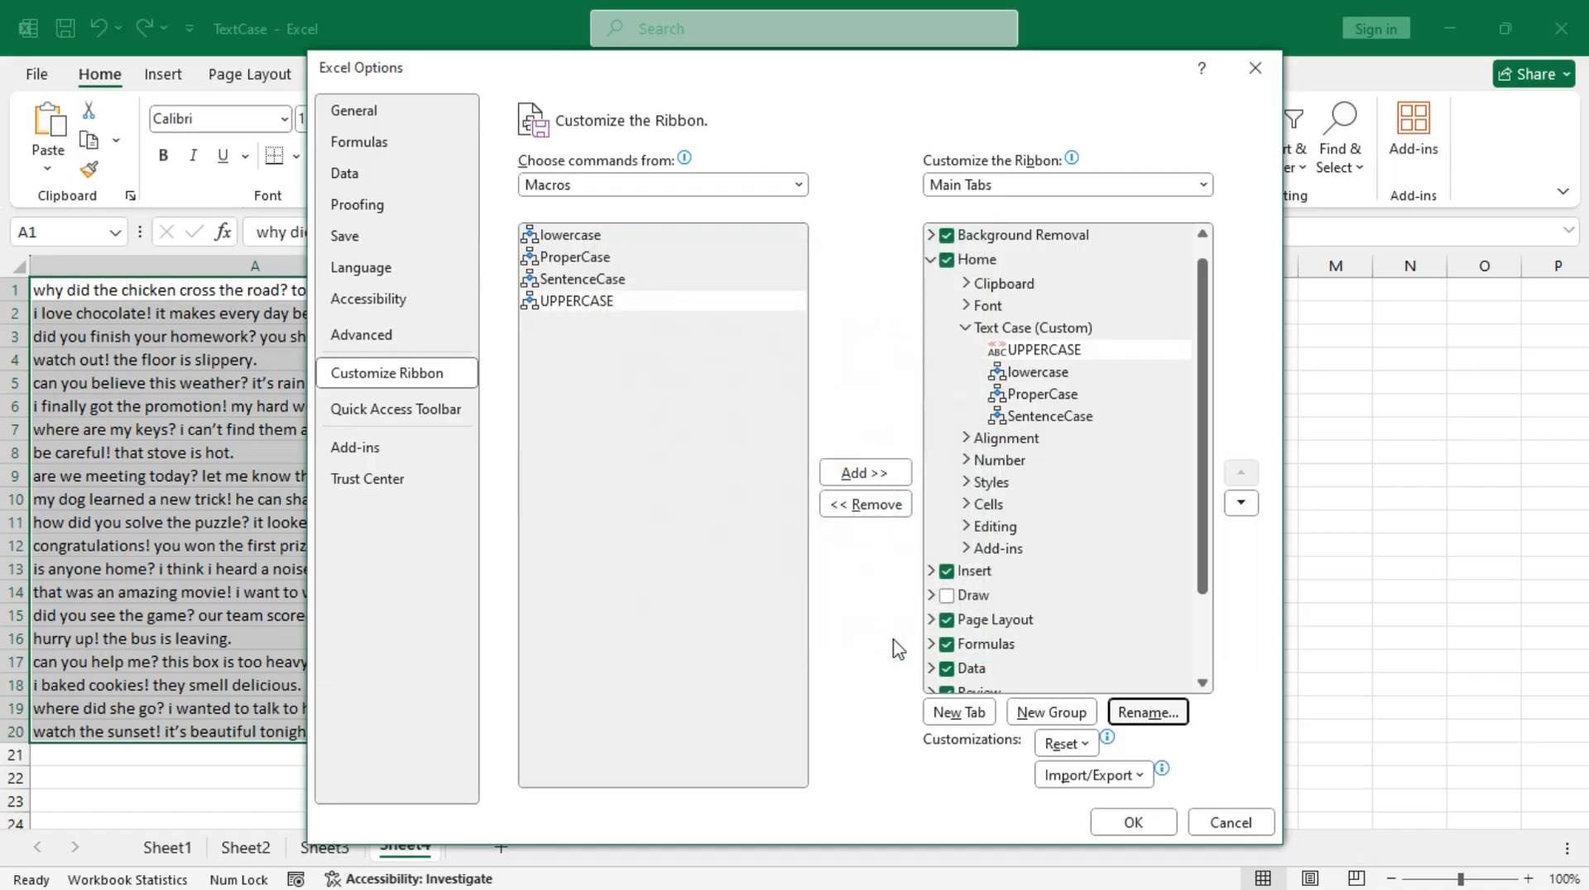
Step: Give the lowercase macro in the Text Case group the symbol of a capital A with a small raised a
left_click(1038, 372)
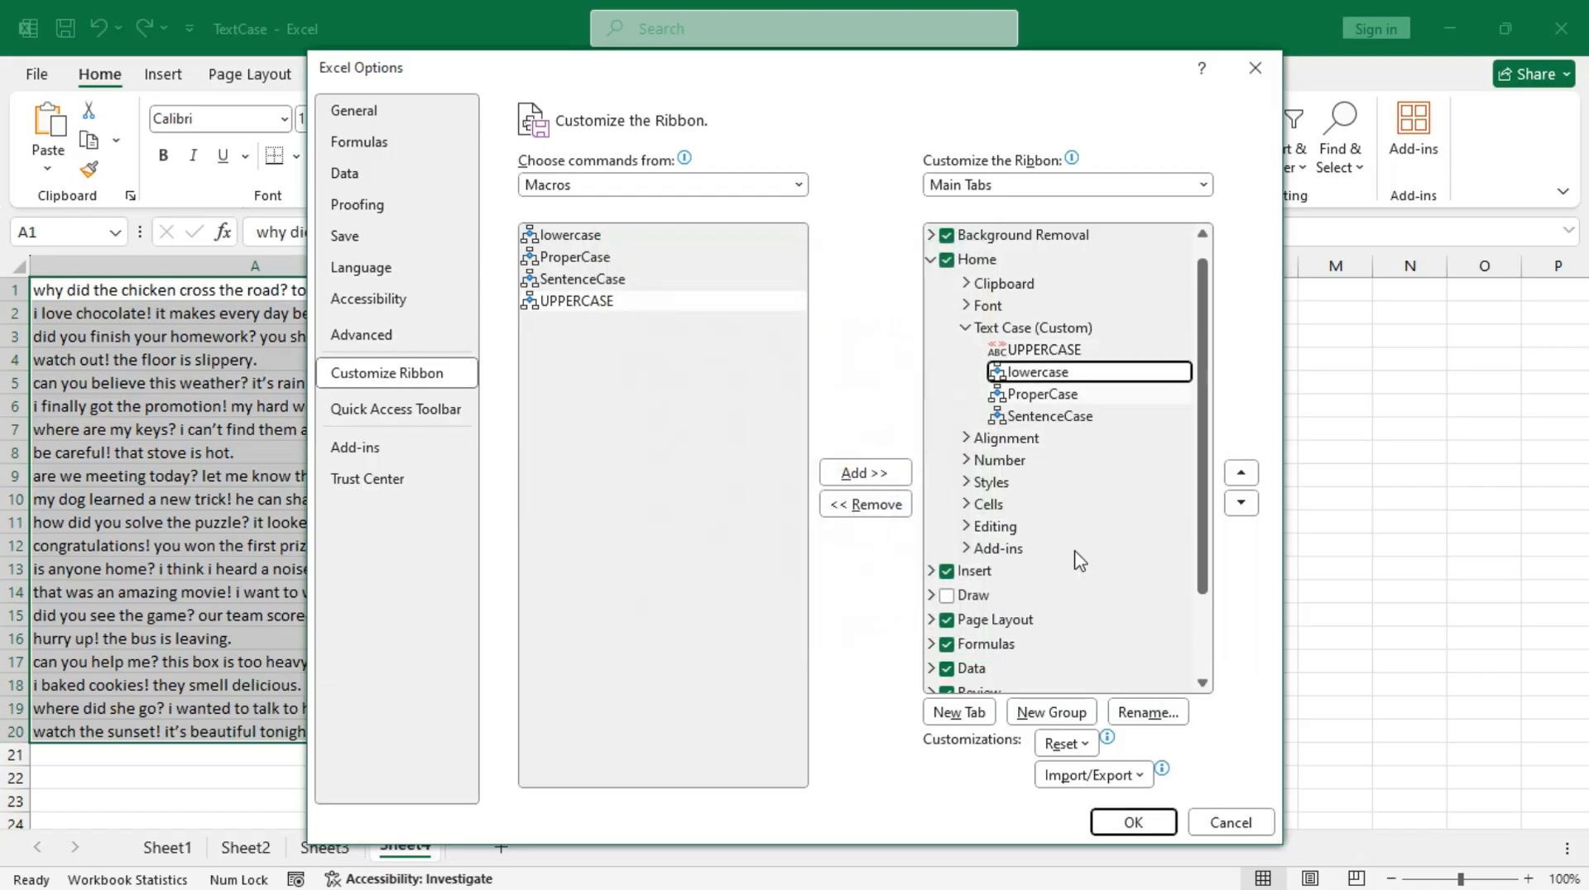
left_click(1145, 715)
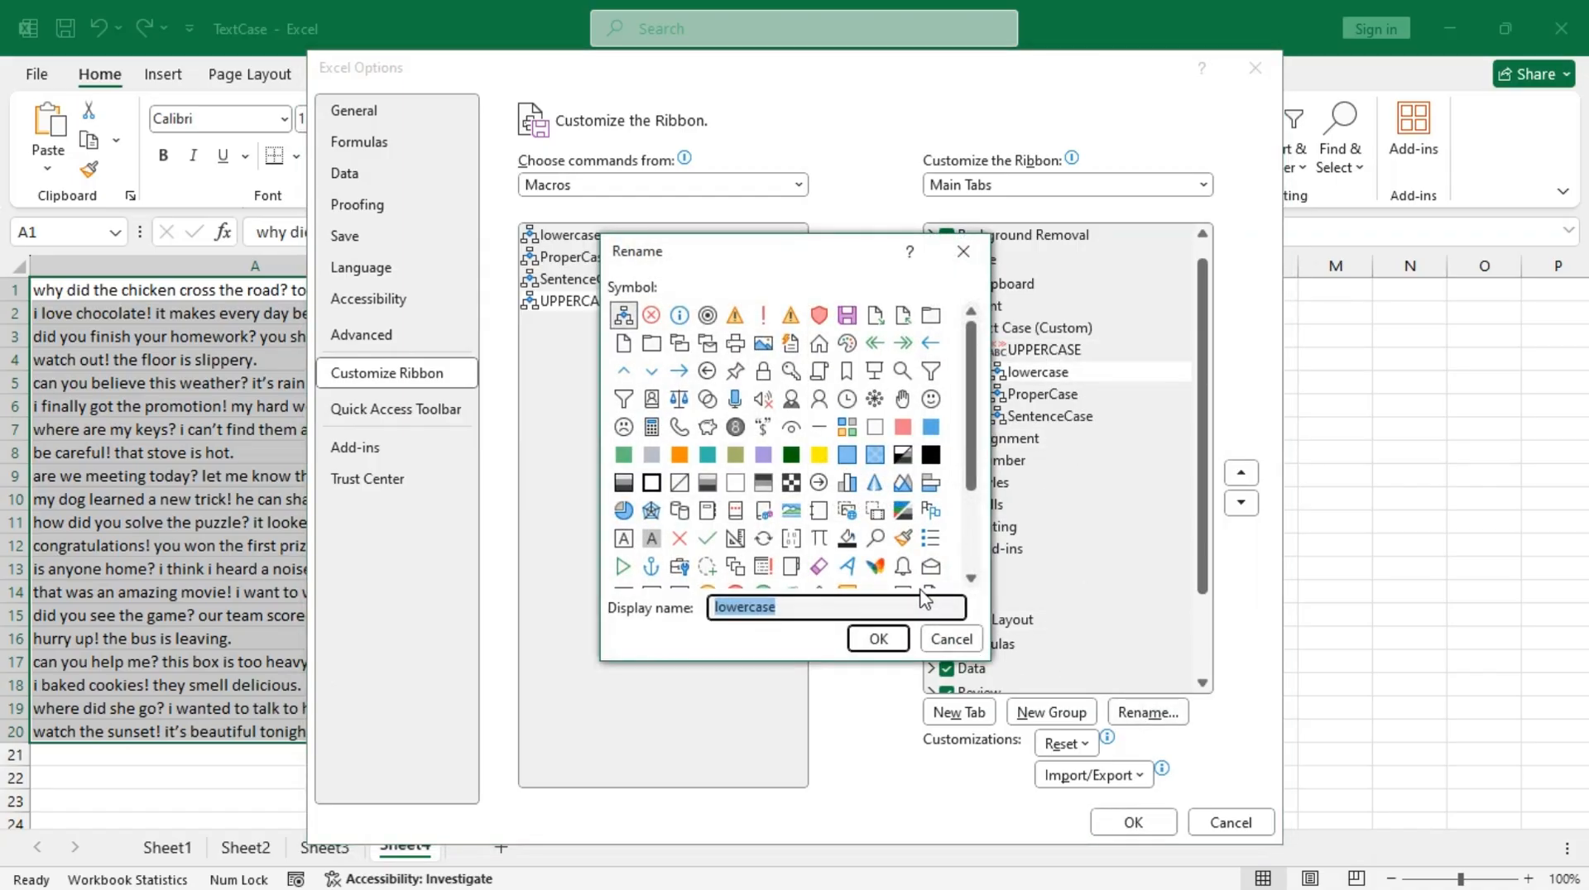
scroll(959, 463, "down", 2)
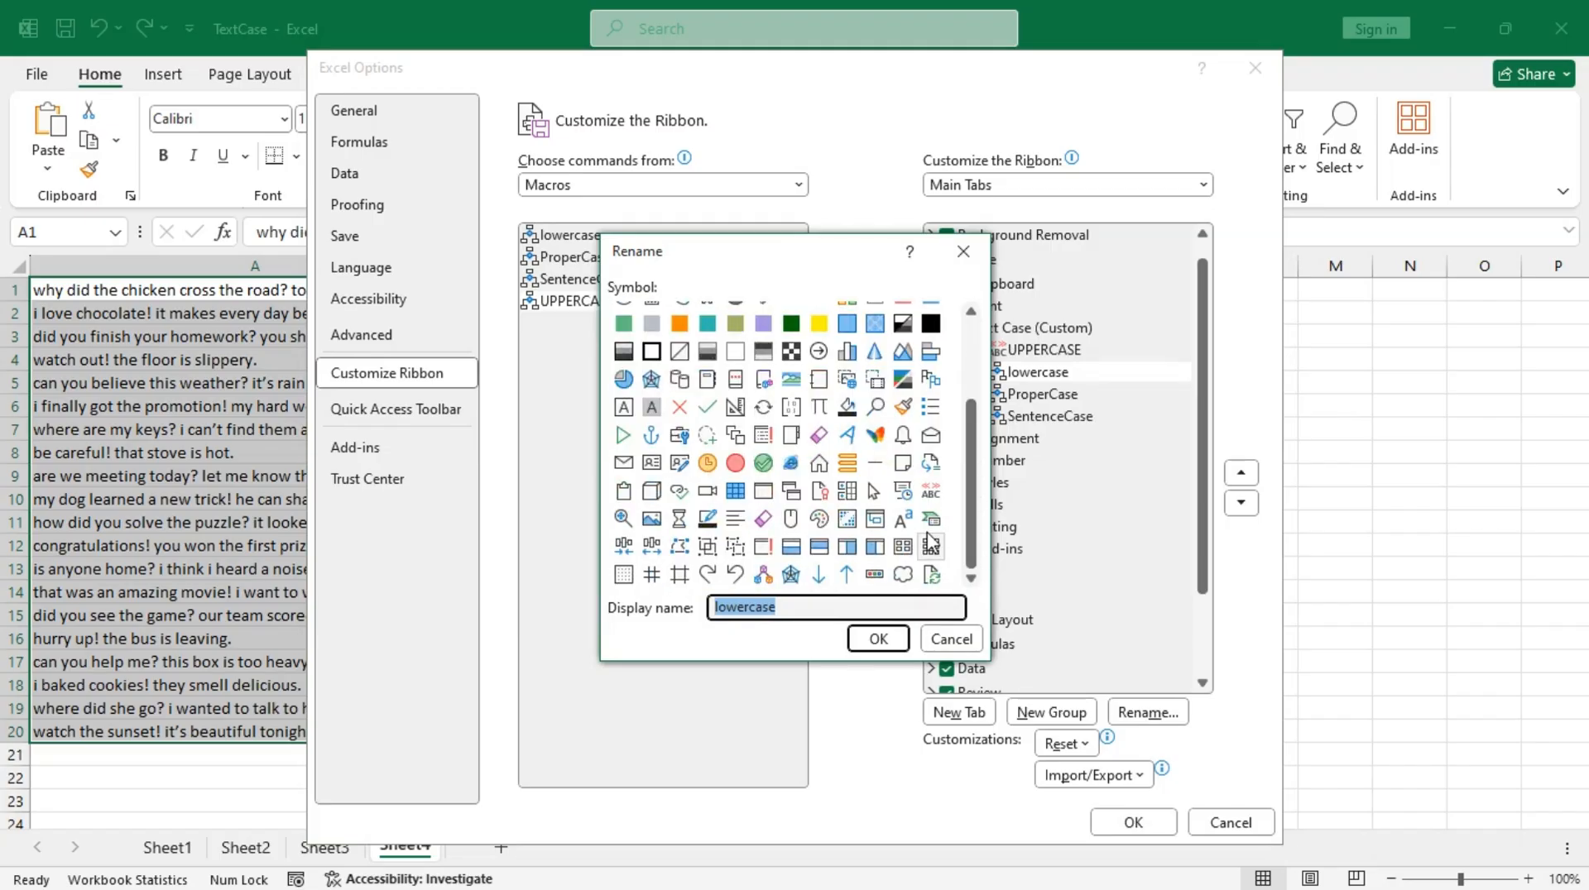
left_click(903, 519)
left_click(877, 639)
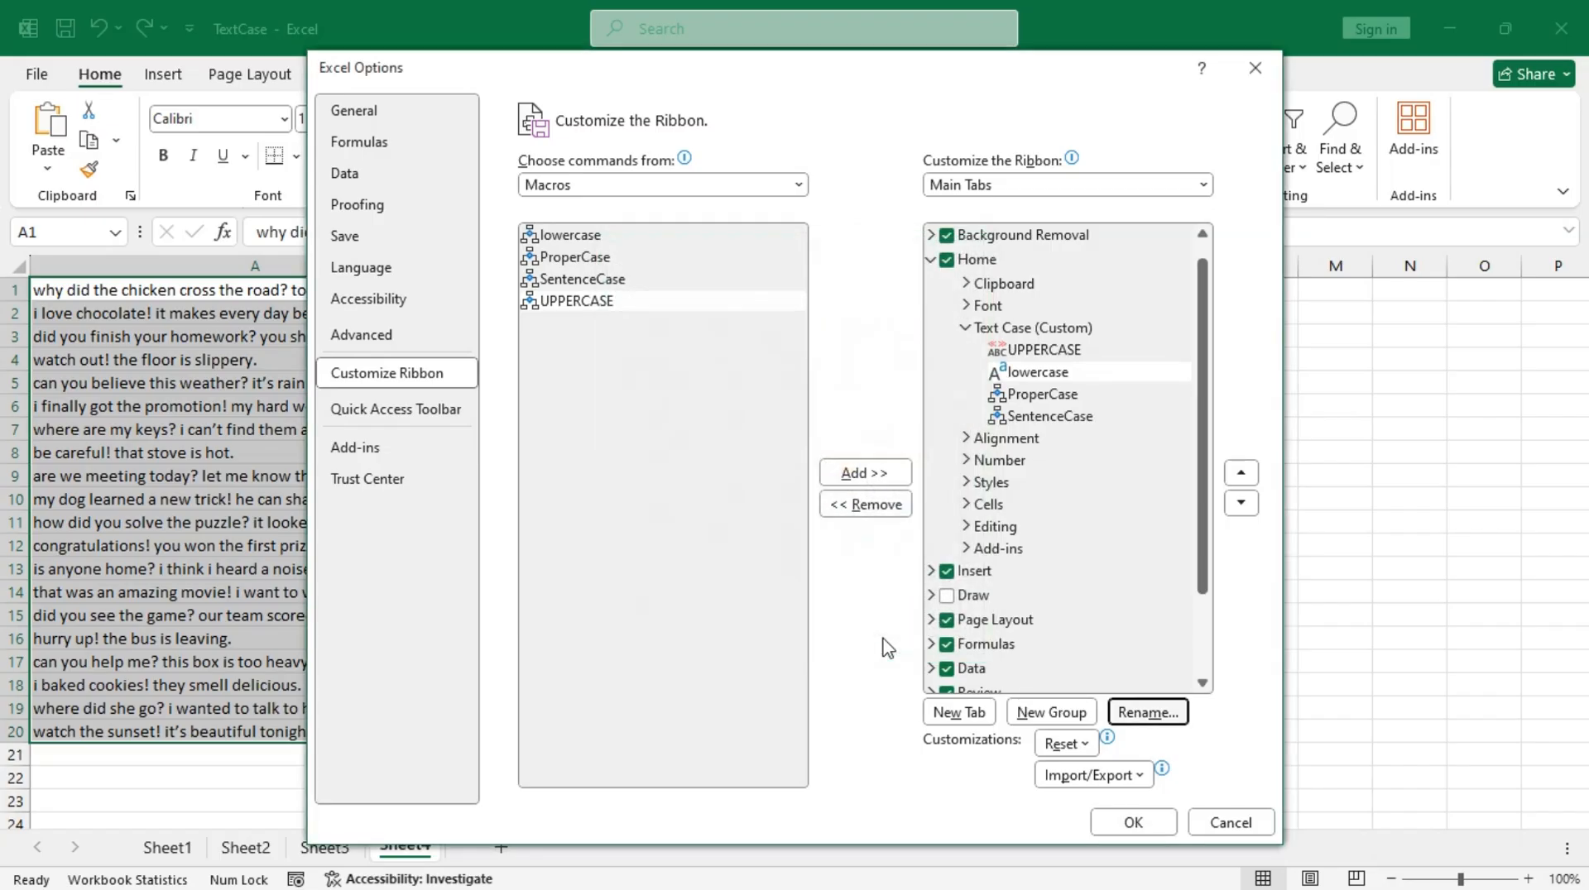
Step: Give the ProperCase macro in the Text Case group the symbol of a capital A in a box, keeping its display name
left_click(1055, 396)
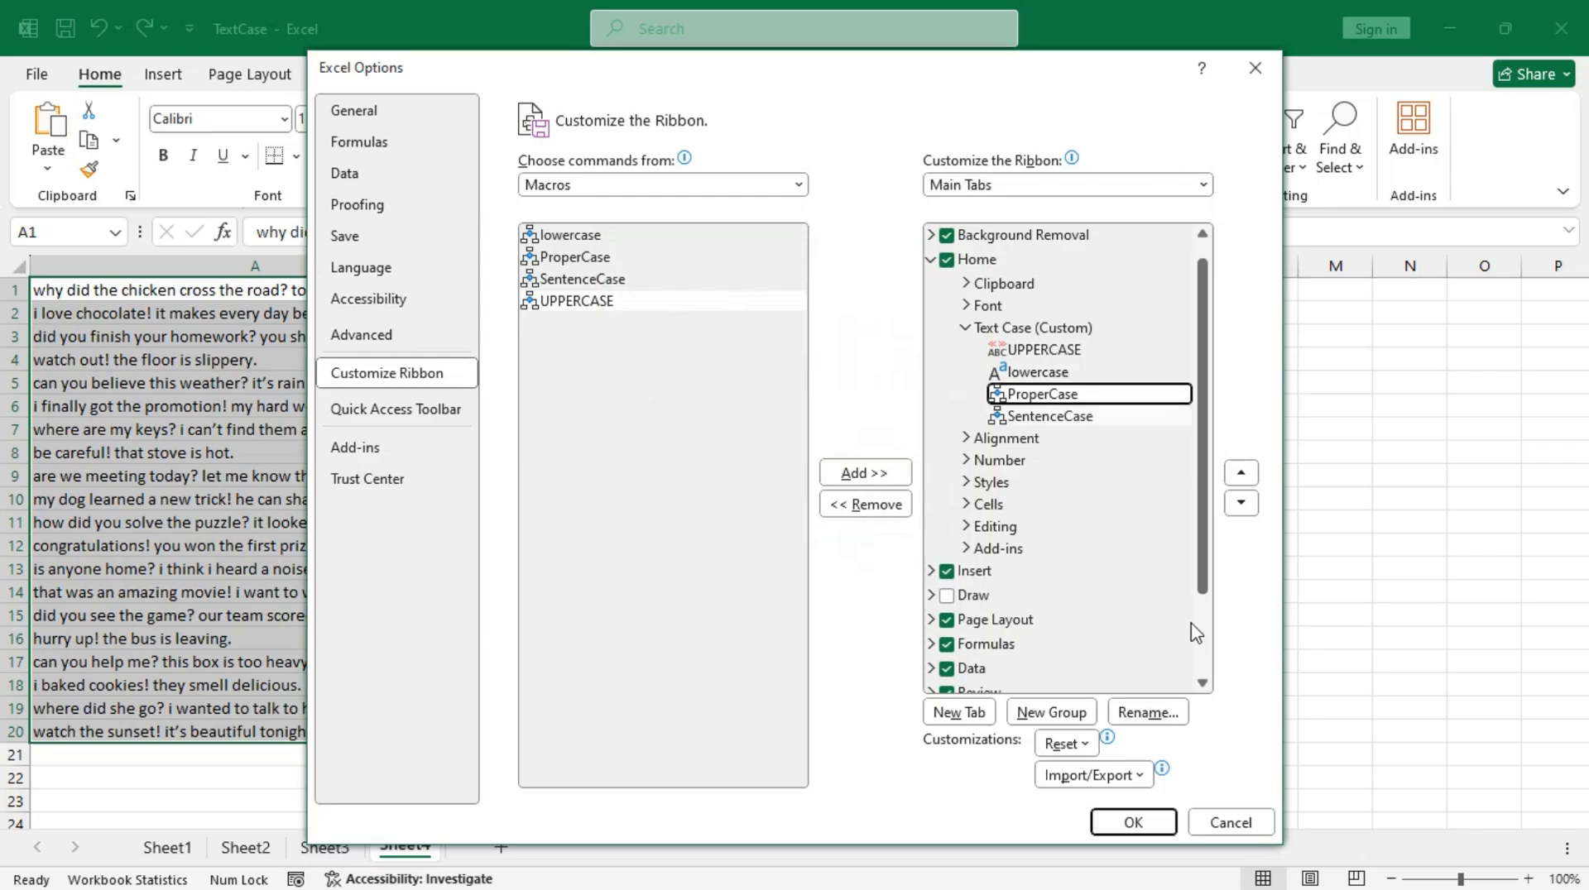
left_click(1148, 712)
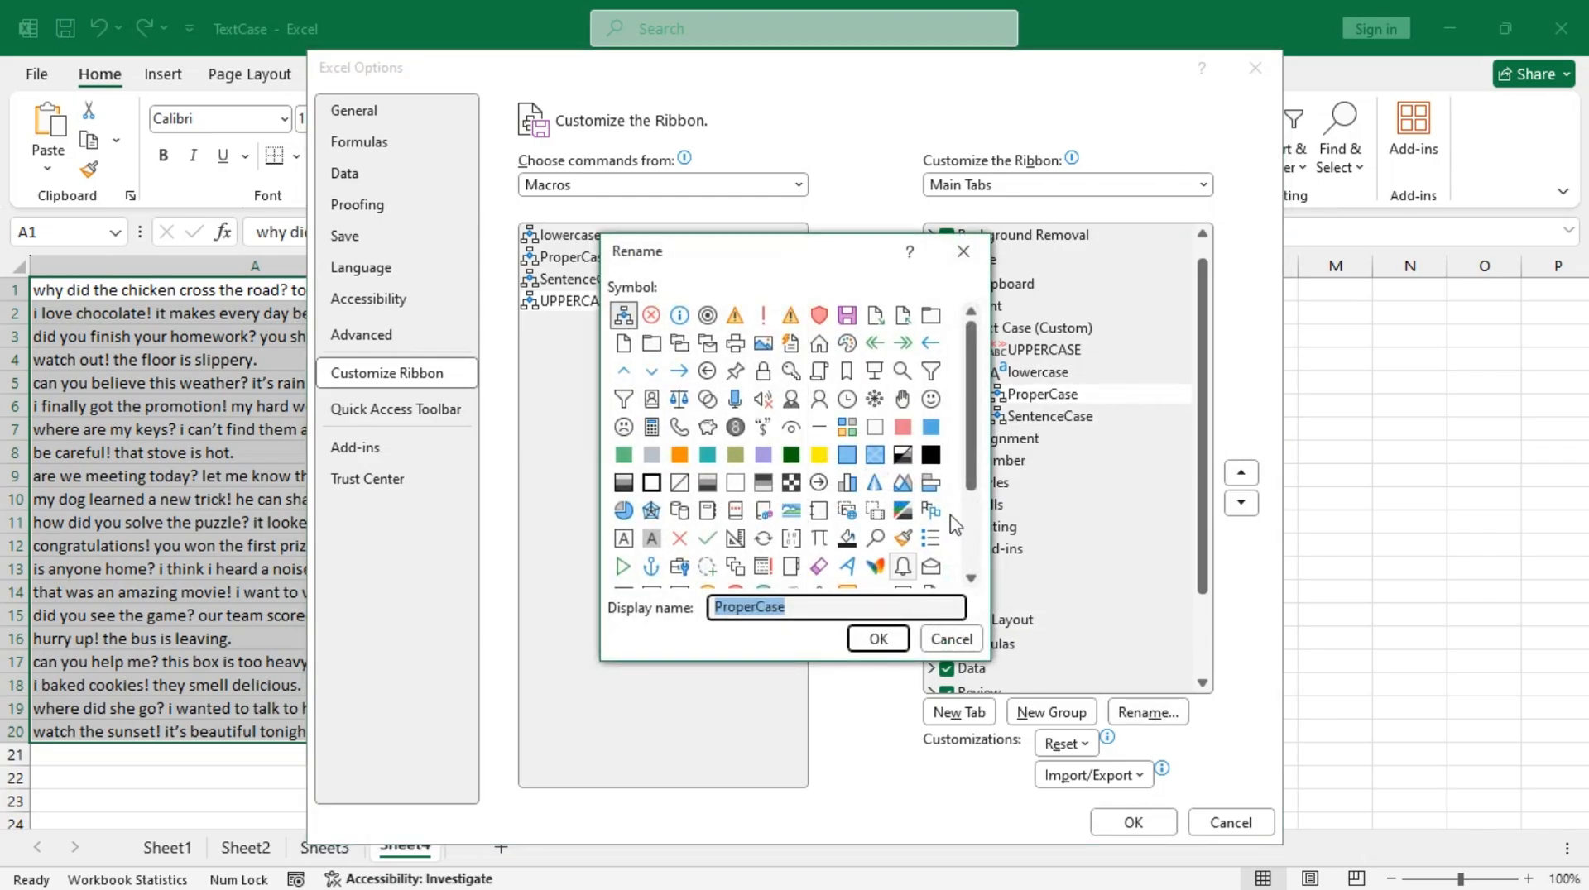
scroll(964, 505, "down", 1)
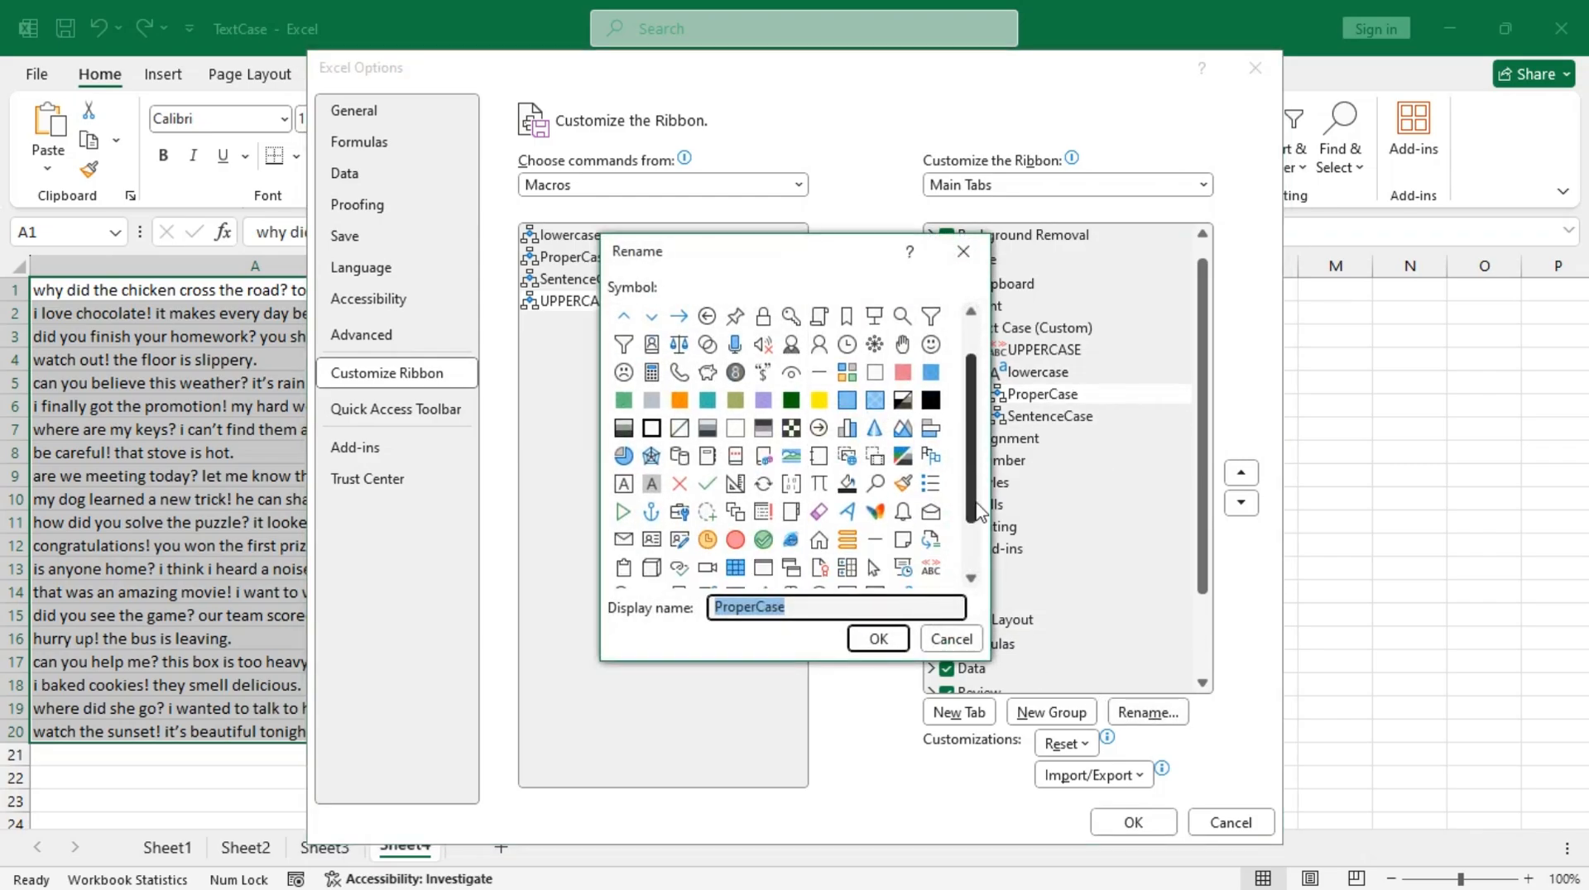
left_click(627, 488)
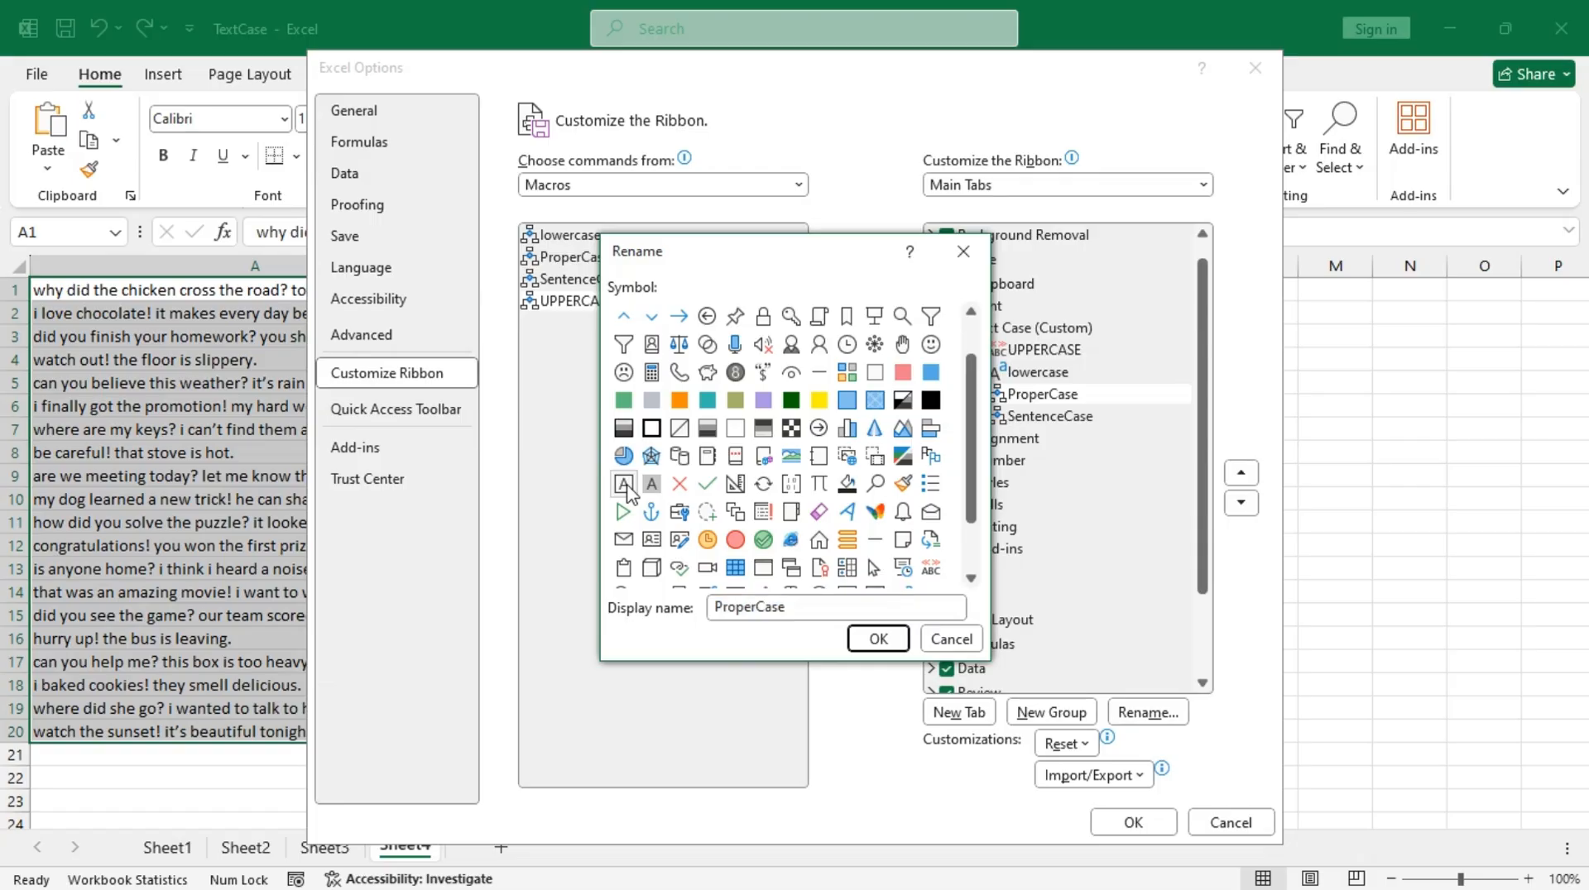
left_click(893, 646)
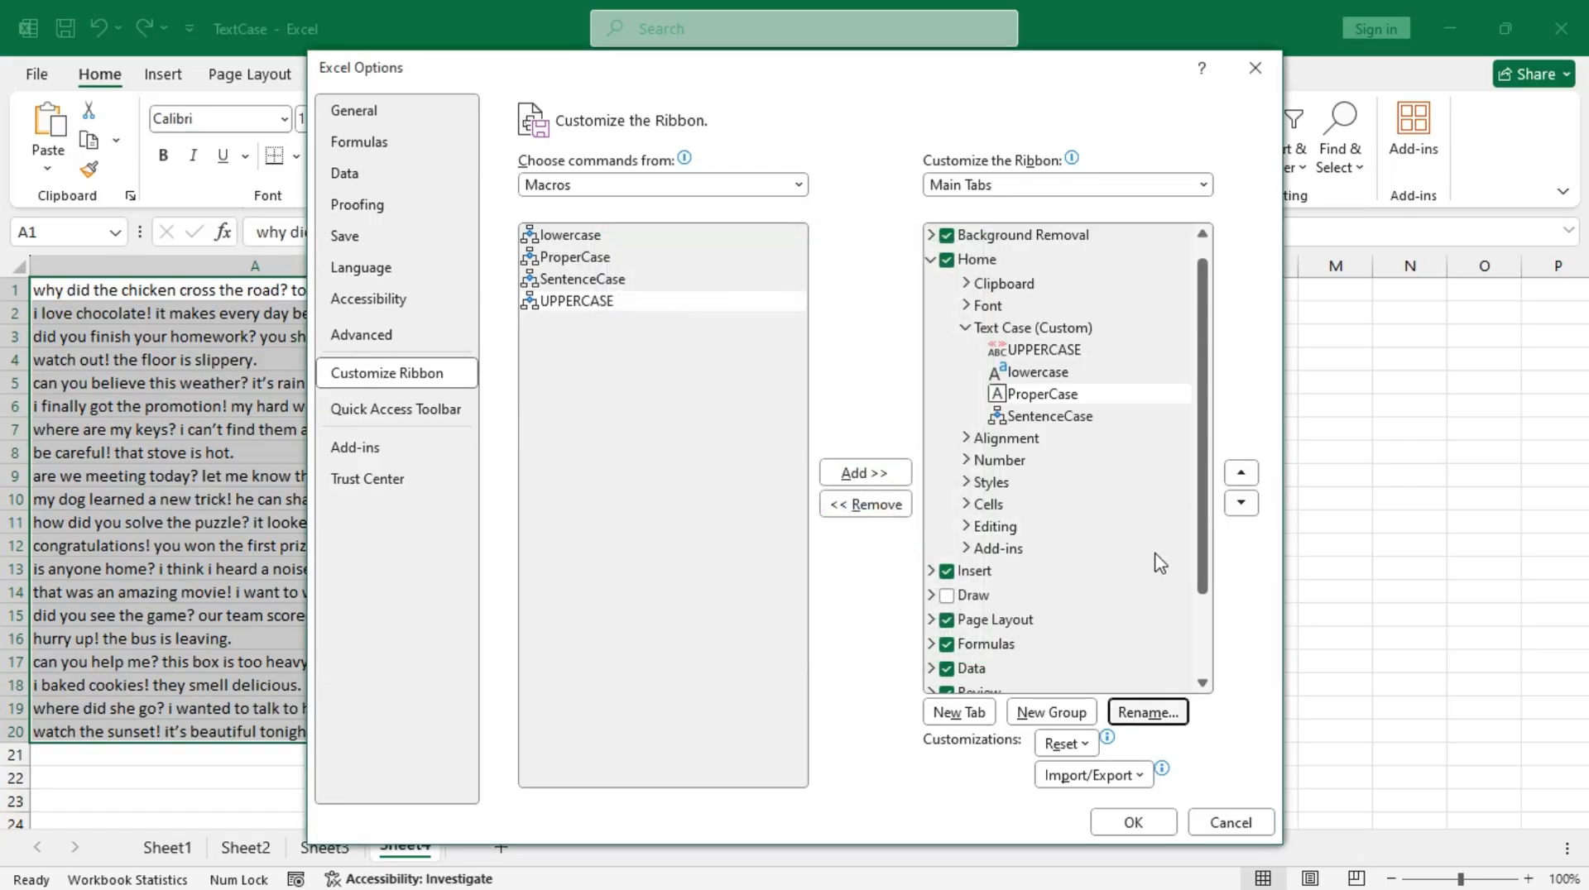
Step: Give the SentenceCase macro in the Text Case group the scroll symbol, keeping its display name, and apply the ribbon customization
left_click(1066, 418)
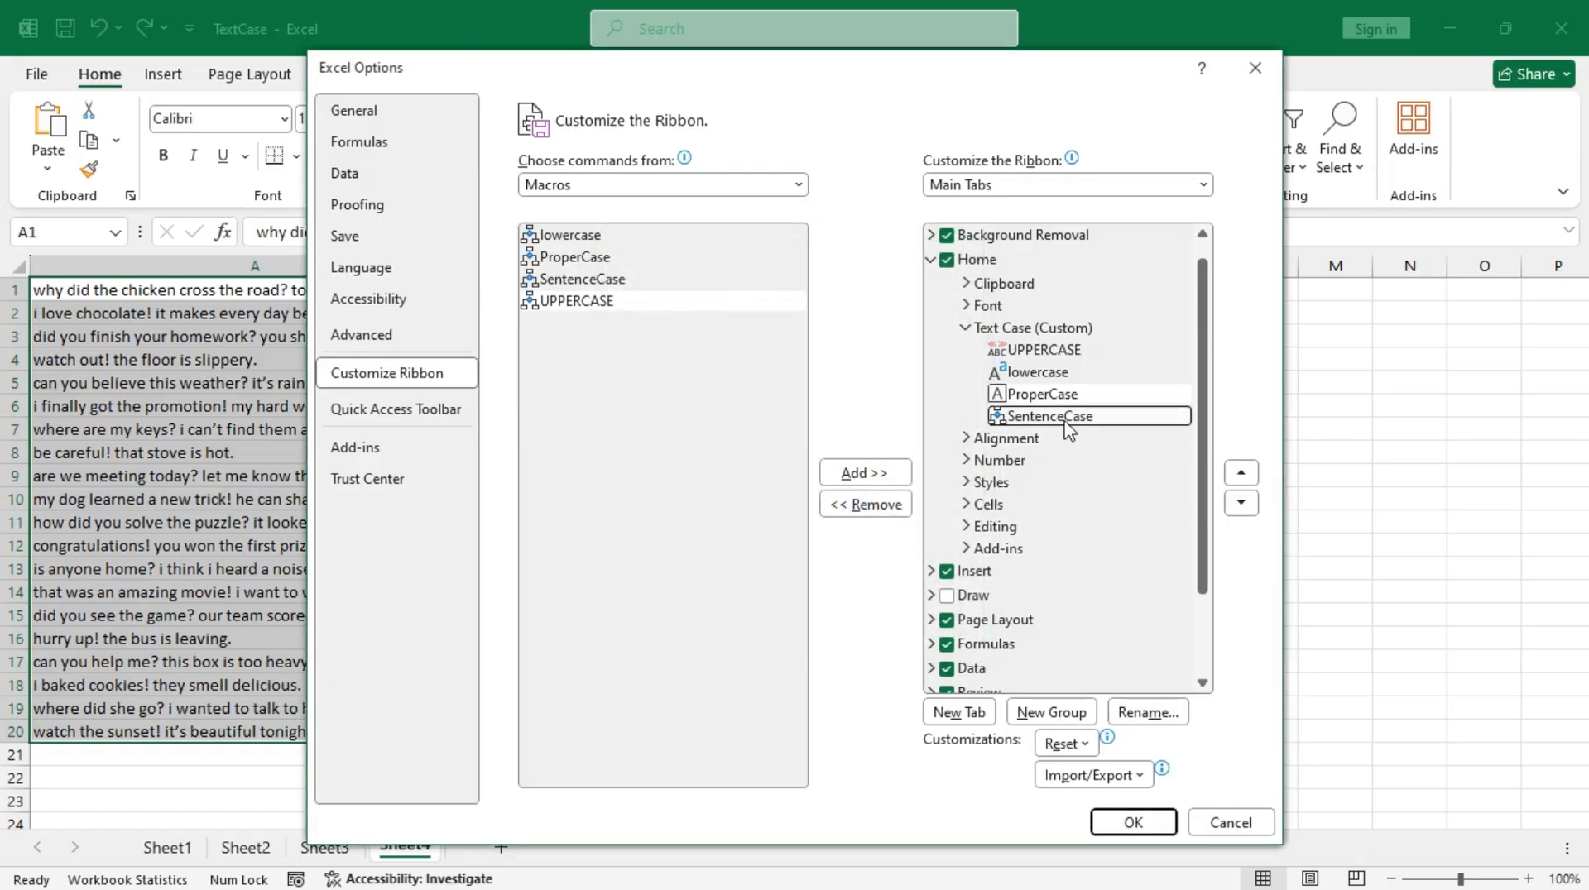
left_click(1150, 713)
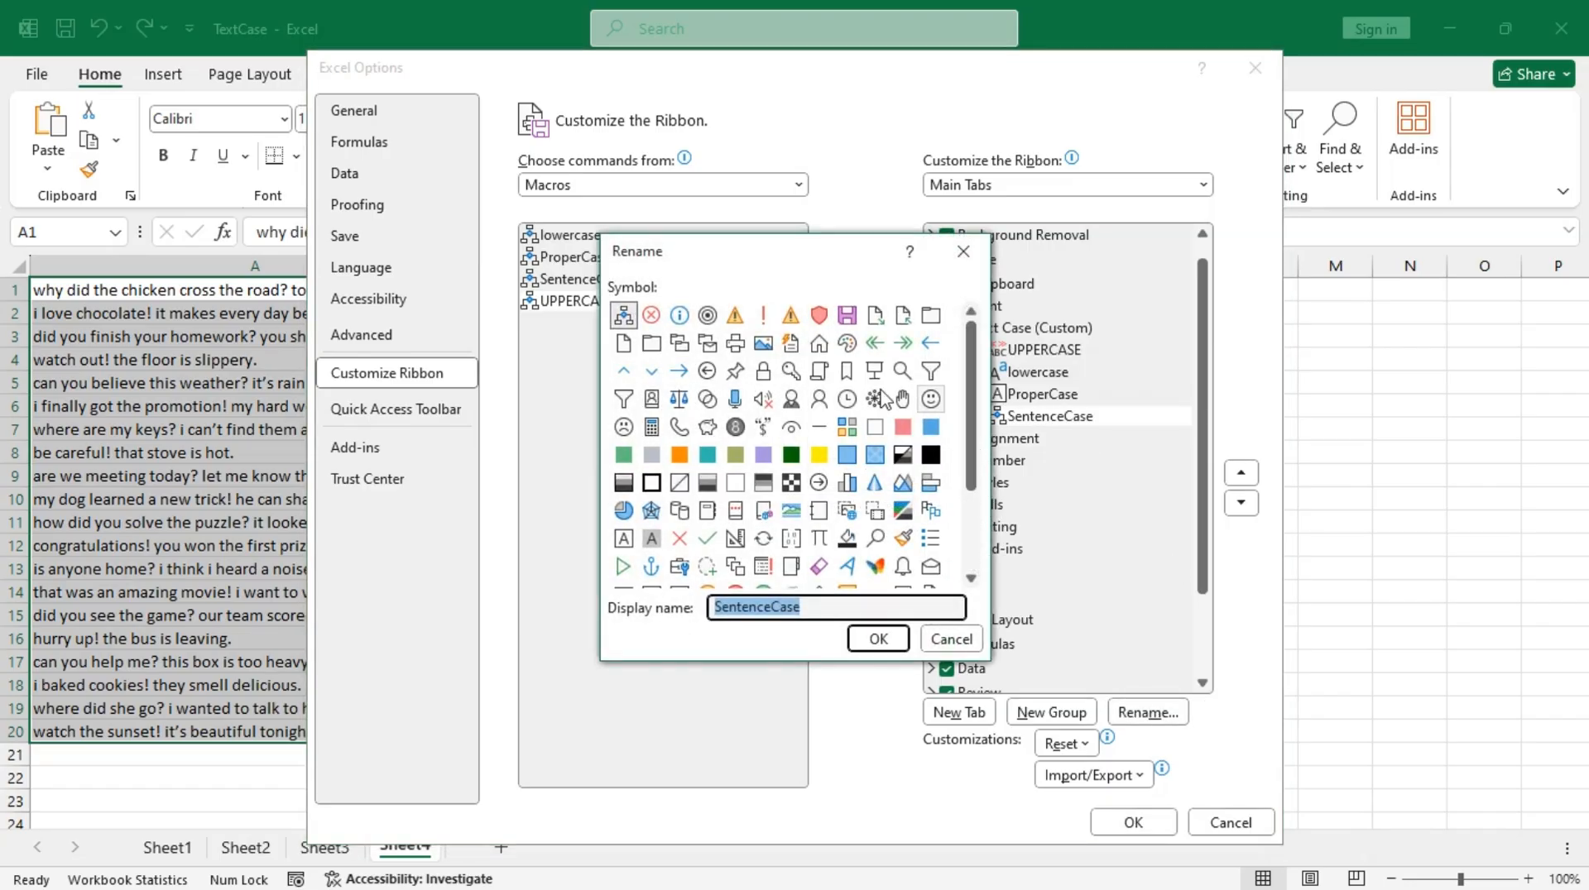
left_click(820, 373)
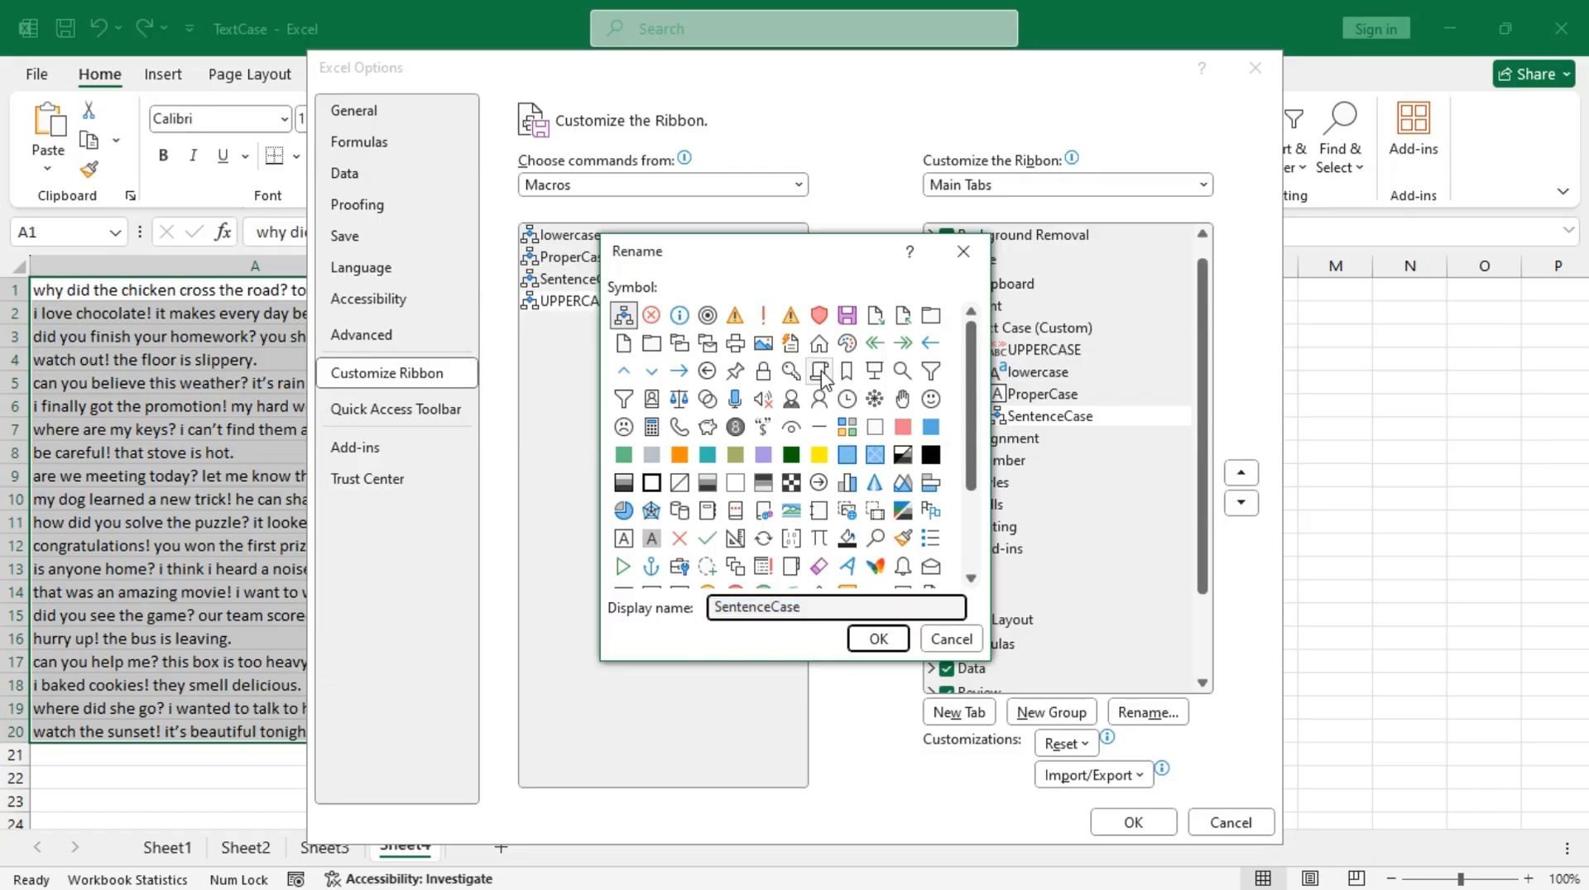
left_click(877, 639)
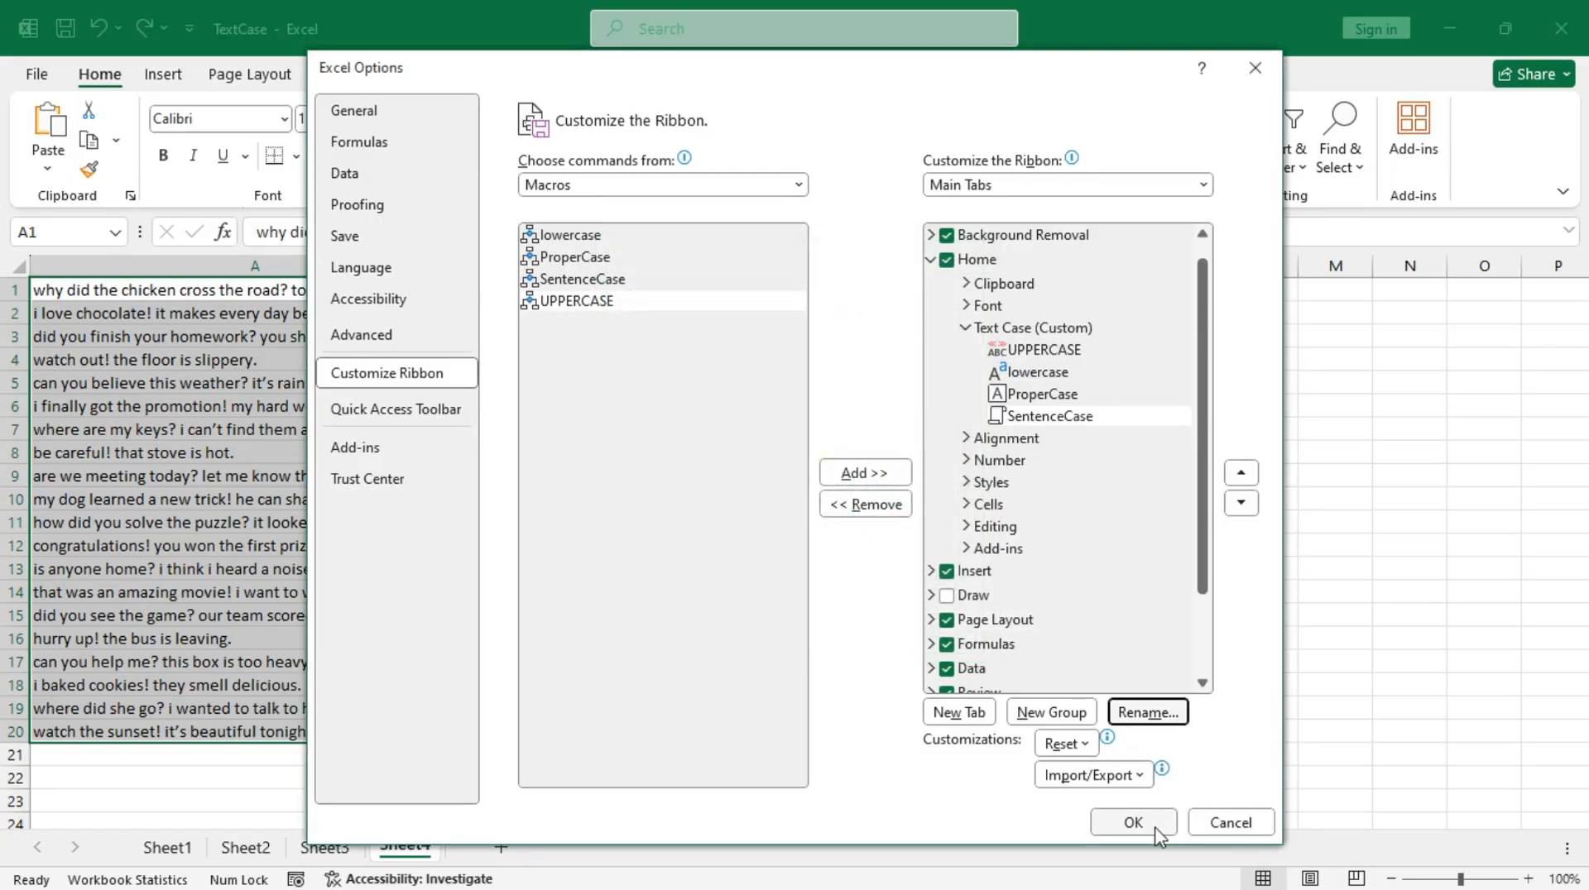
left_click(1142, 822)
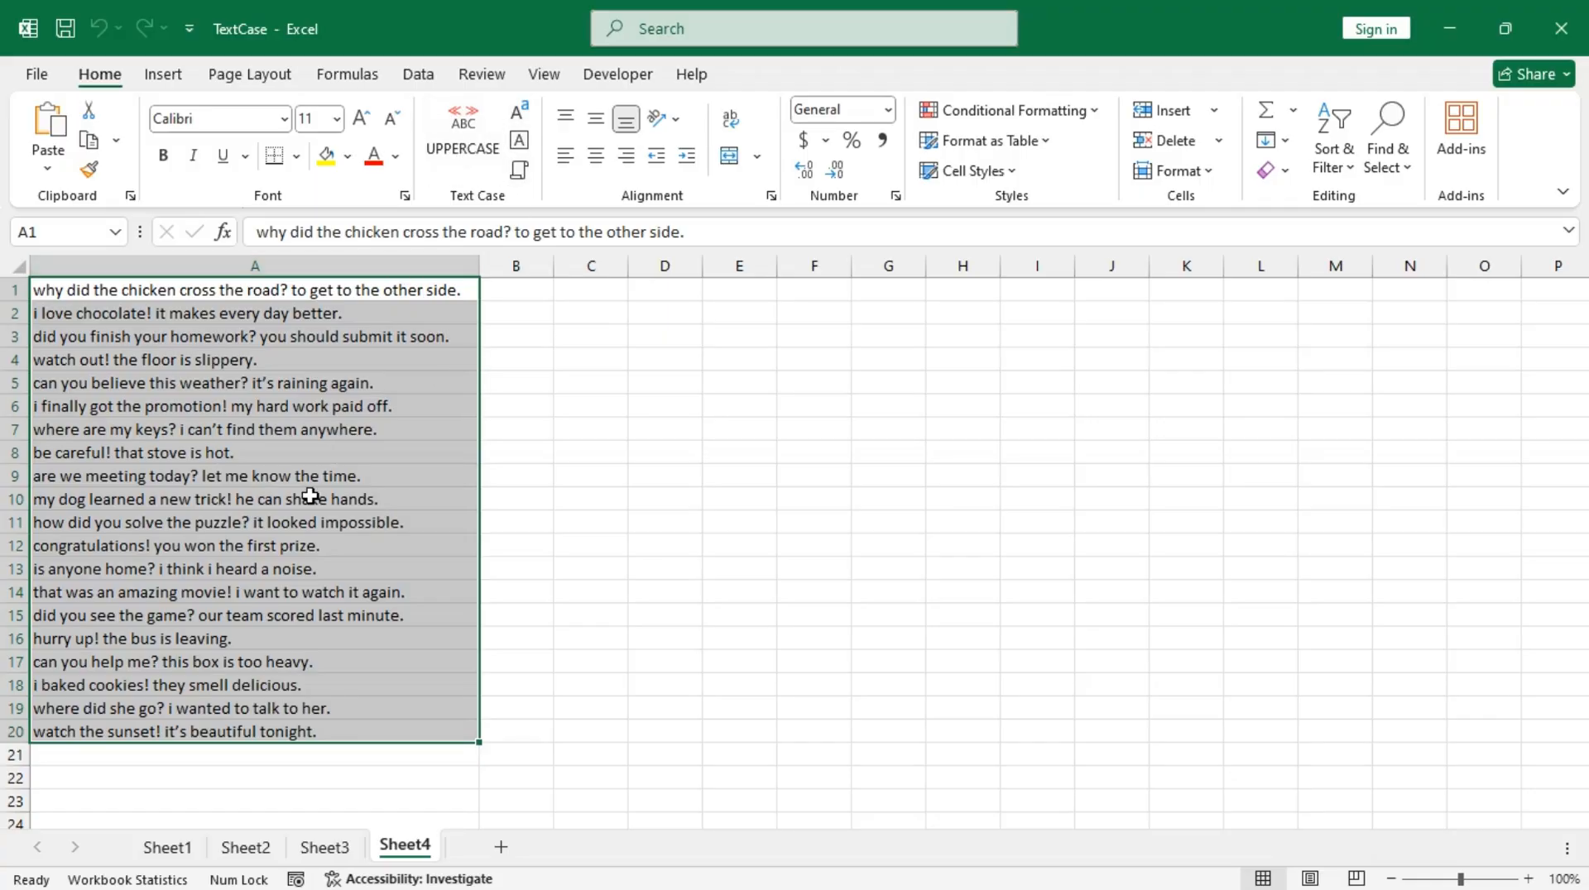
Step: Run the custom Text Case macros on A1:A20 of Sheet4 in the order UPPERCASE, lowercase, ProperCase and SentenceCase
left_click(460, 159)
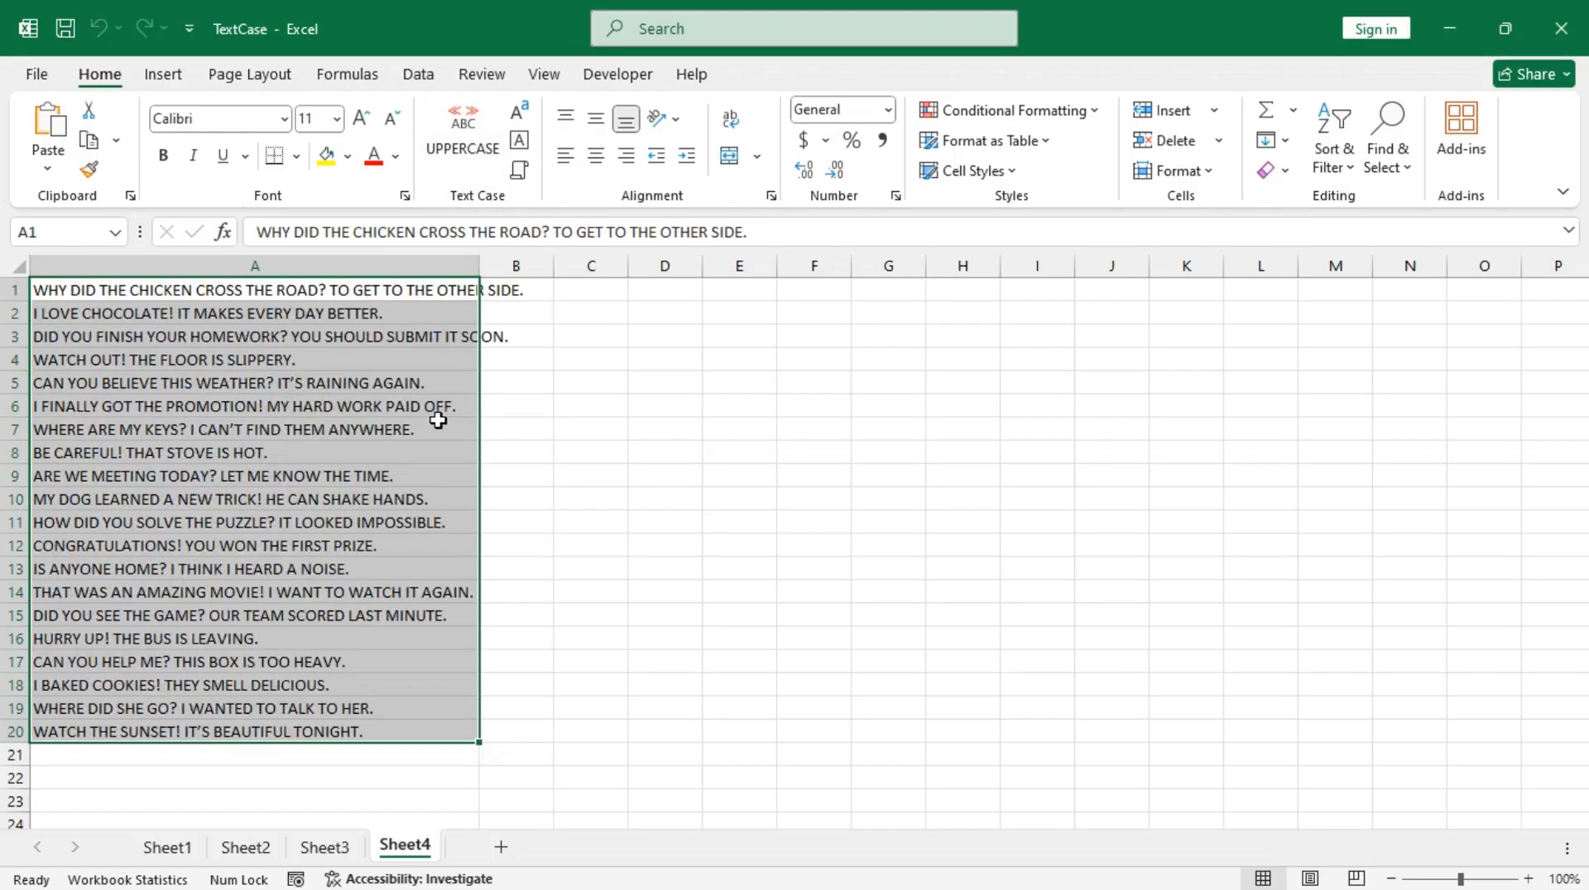
left_click(523, 119)
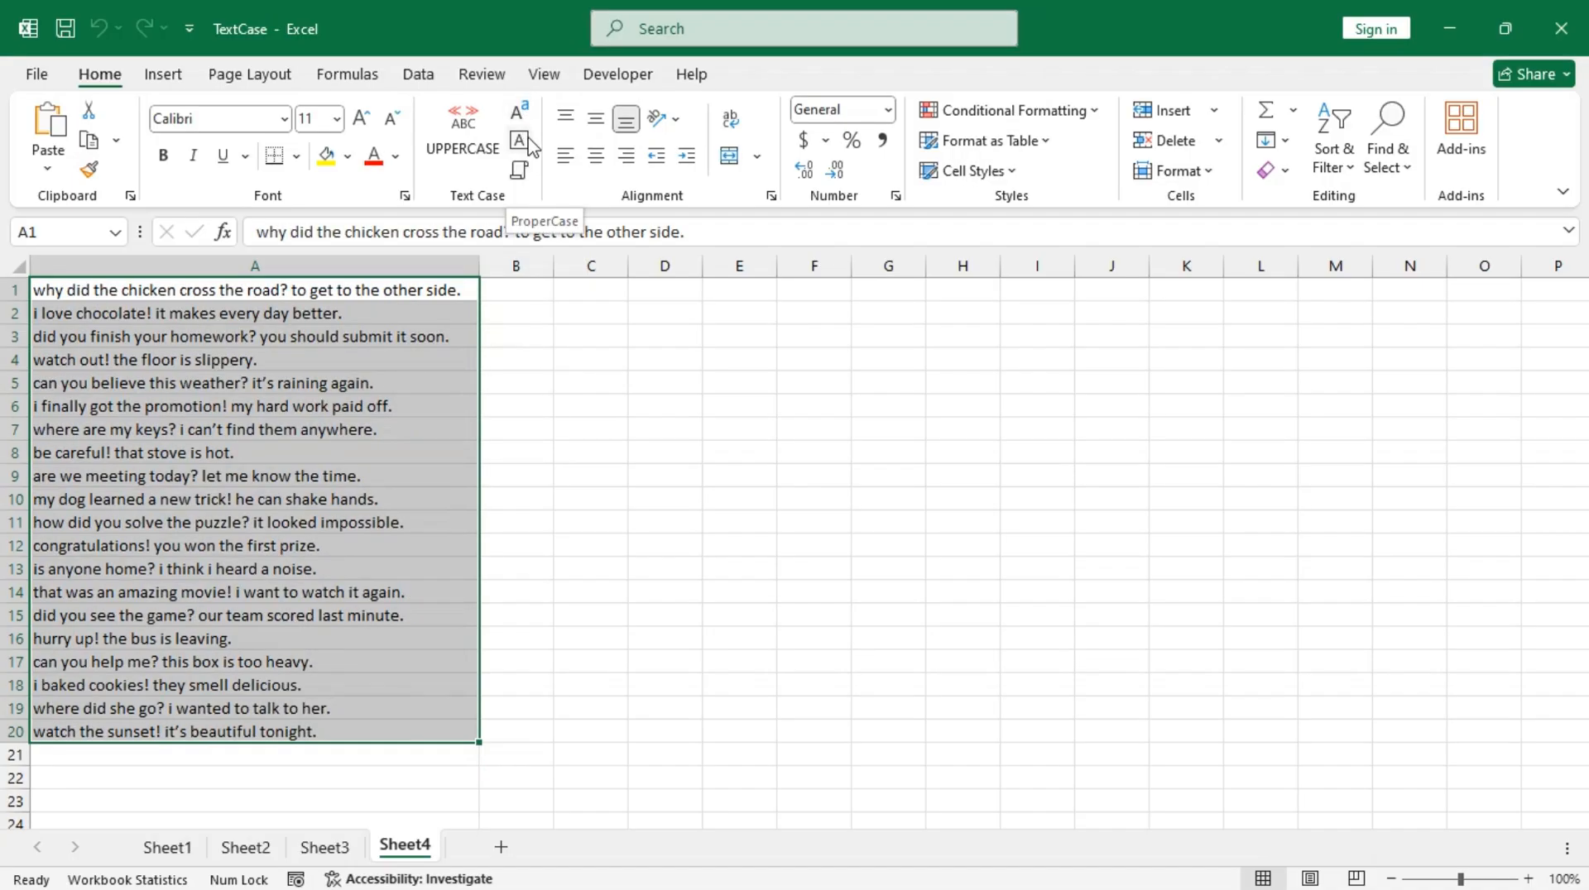
left_click(528, 144)
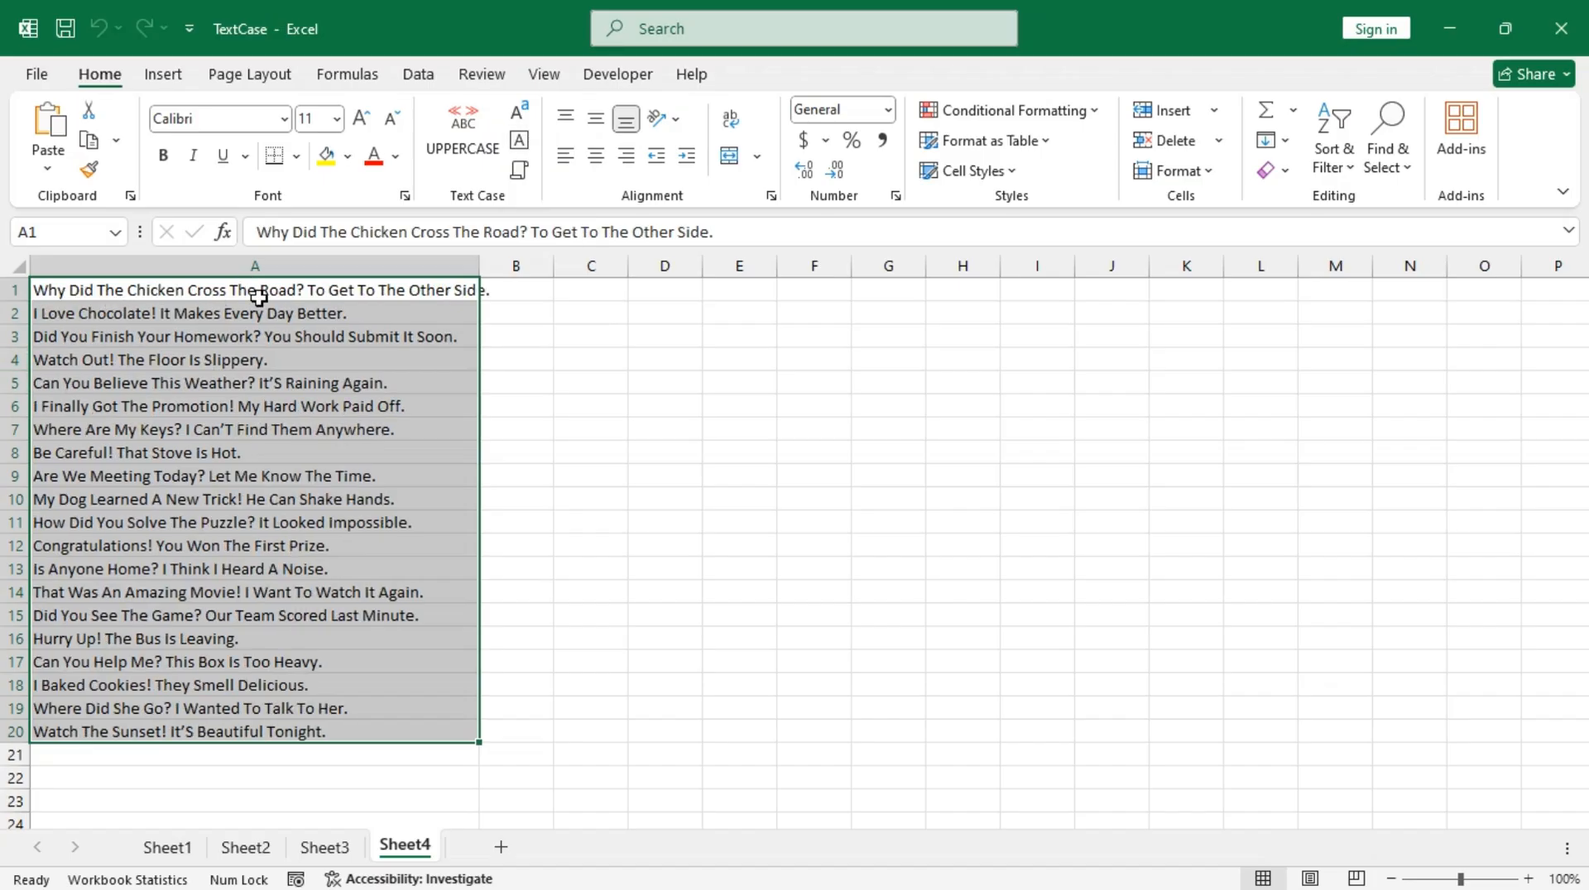
left_click(519, 173)
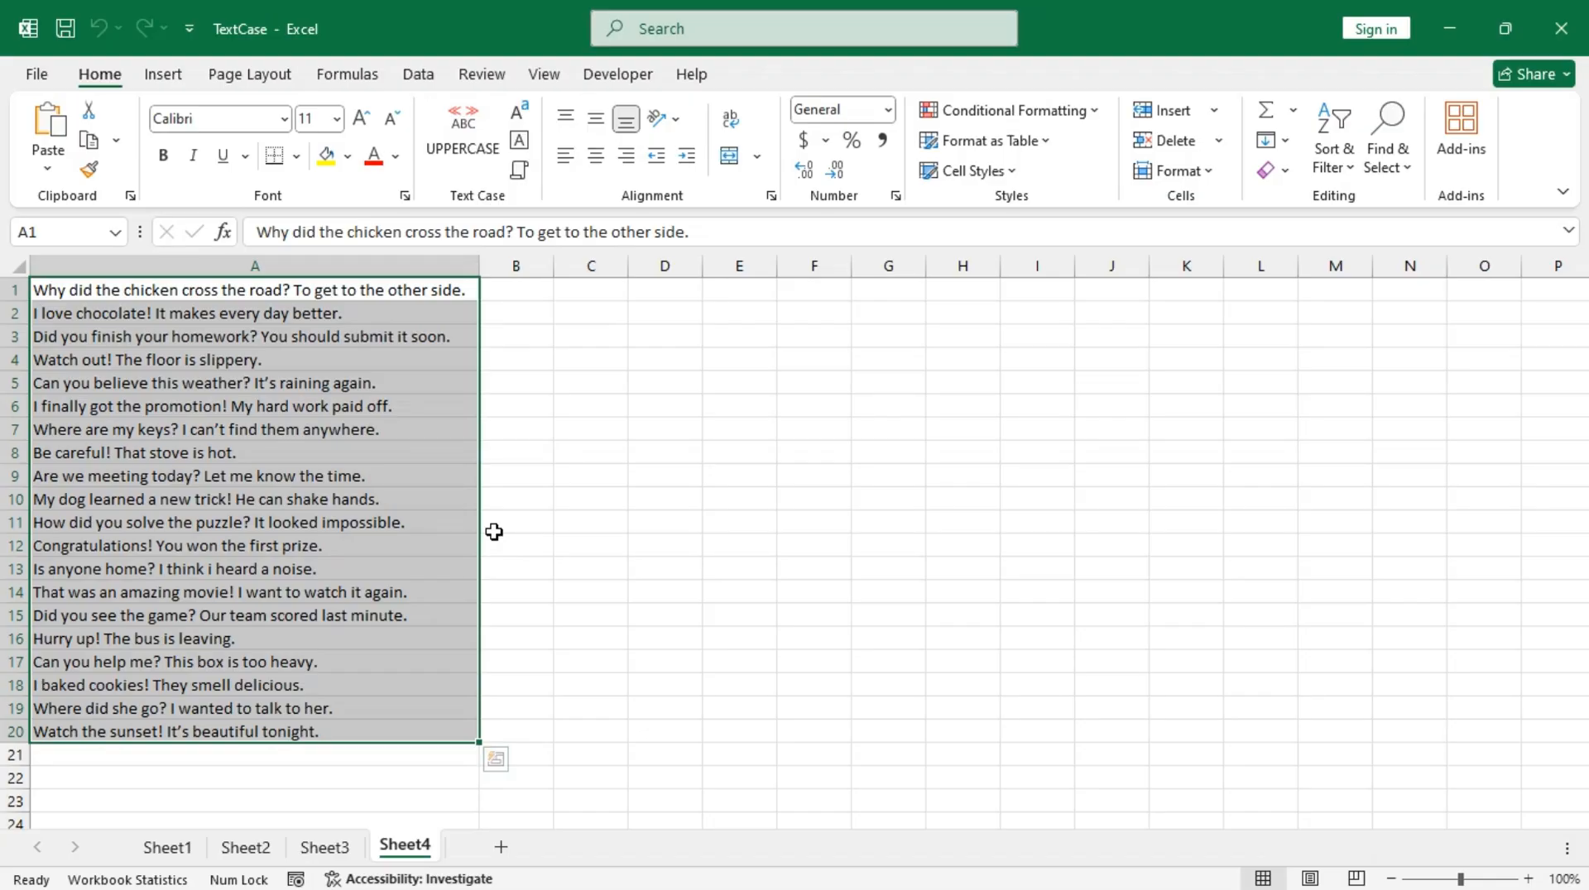
Step: Review the text case results on Sheet1, Sheet2 and Sheet3, ending back on Sheet4
left_click(182, 858)
left_click(253, 855)
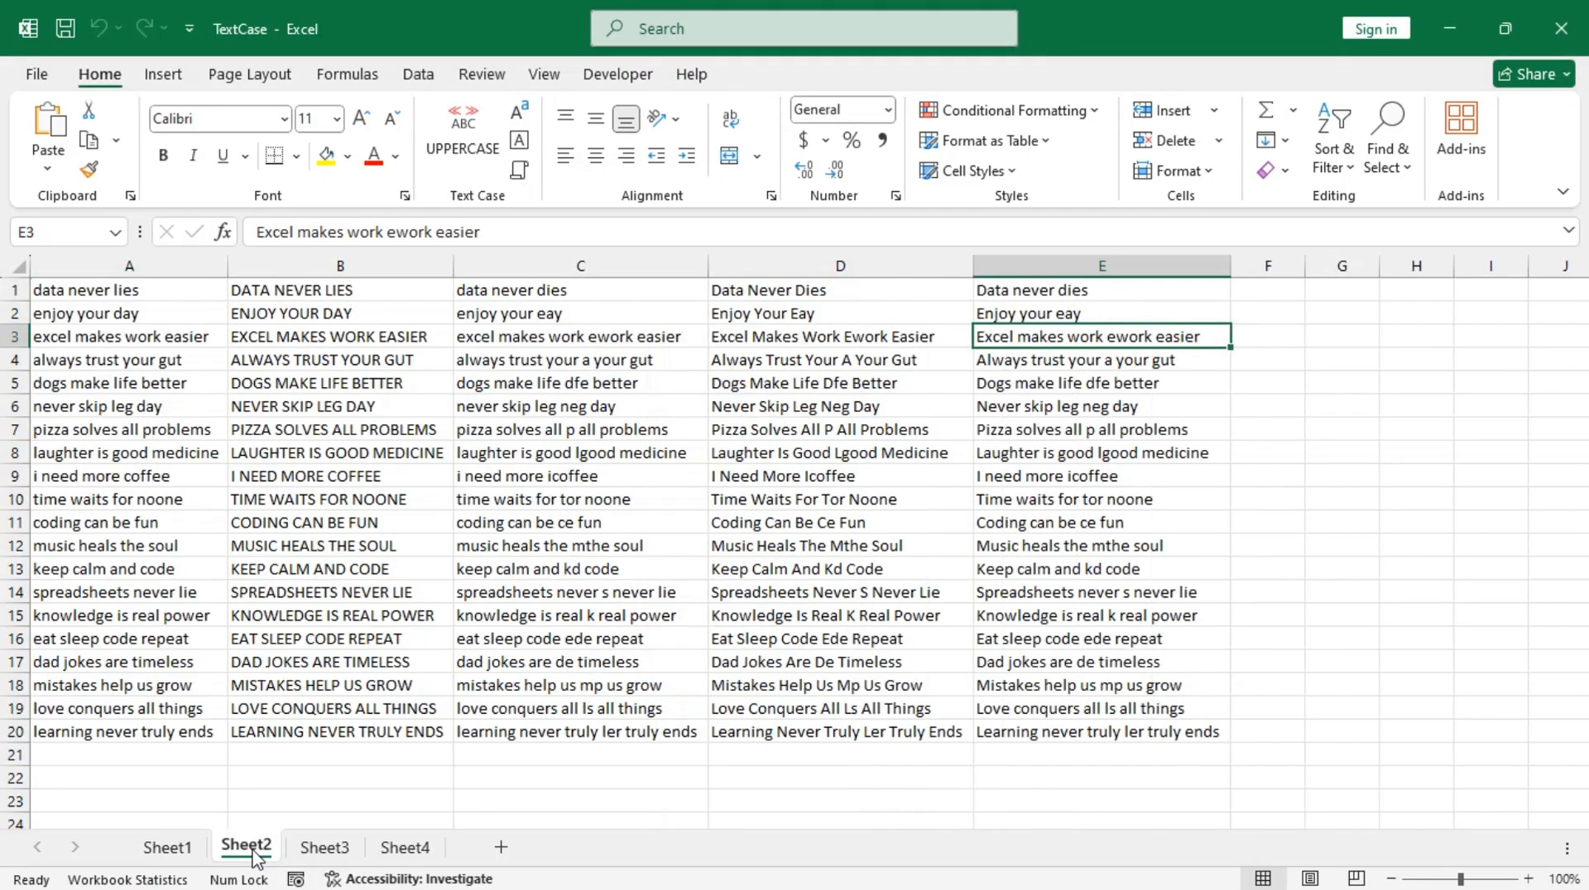
left_click(326, 850)
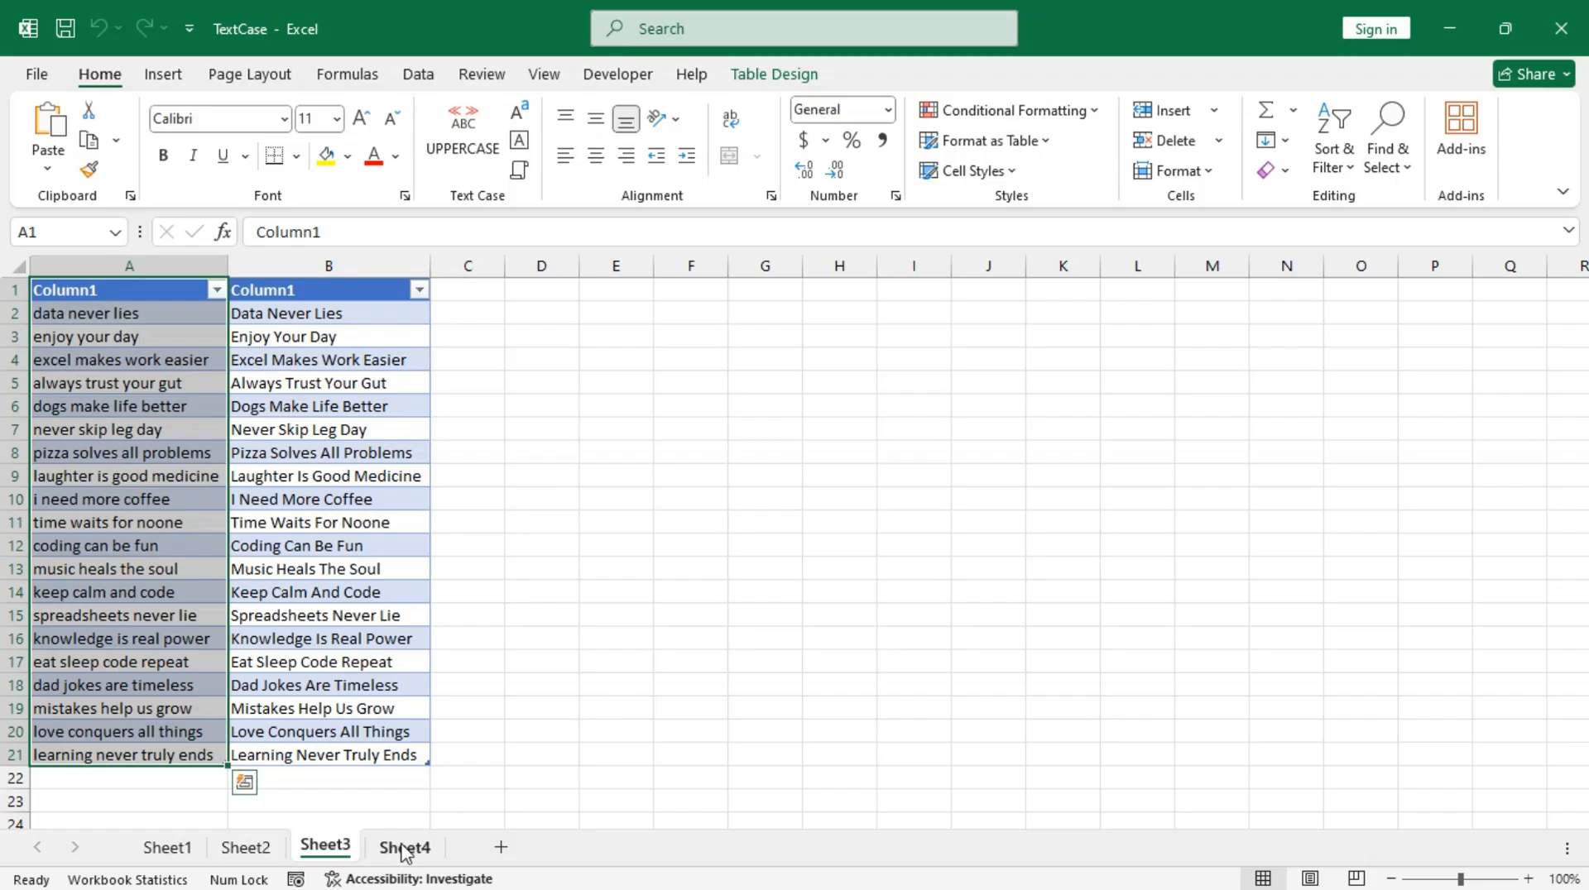
left_click(409, 848)
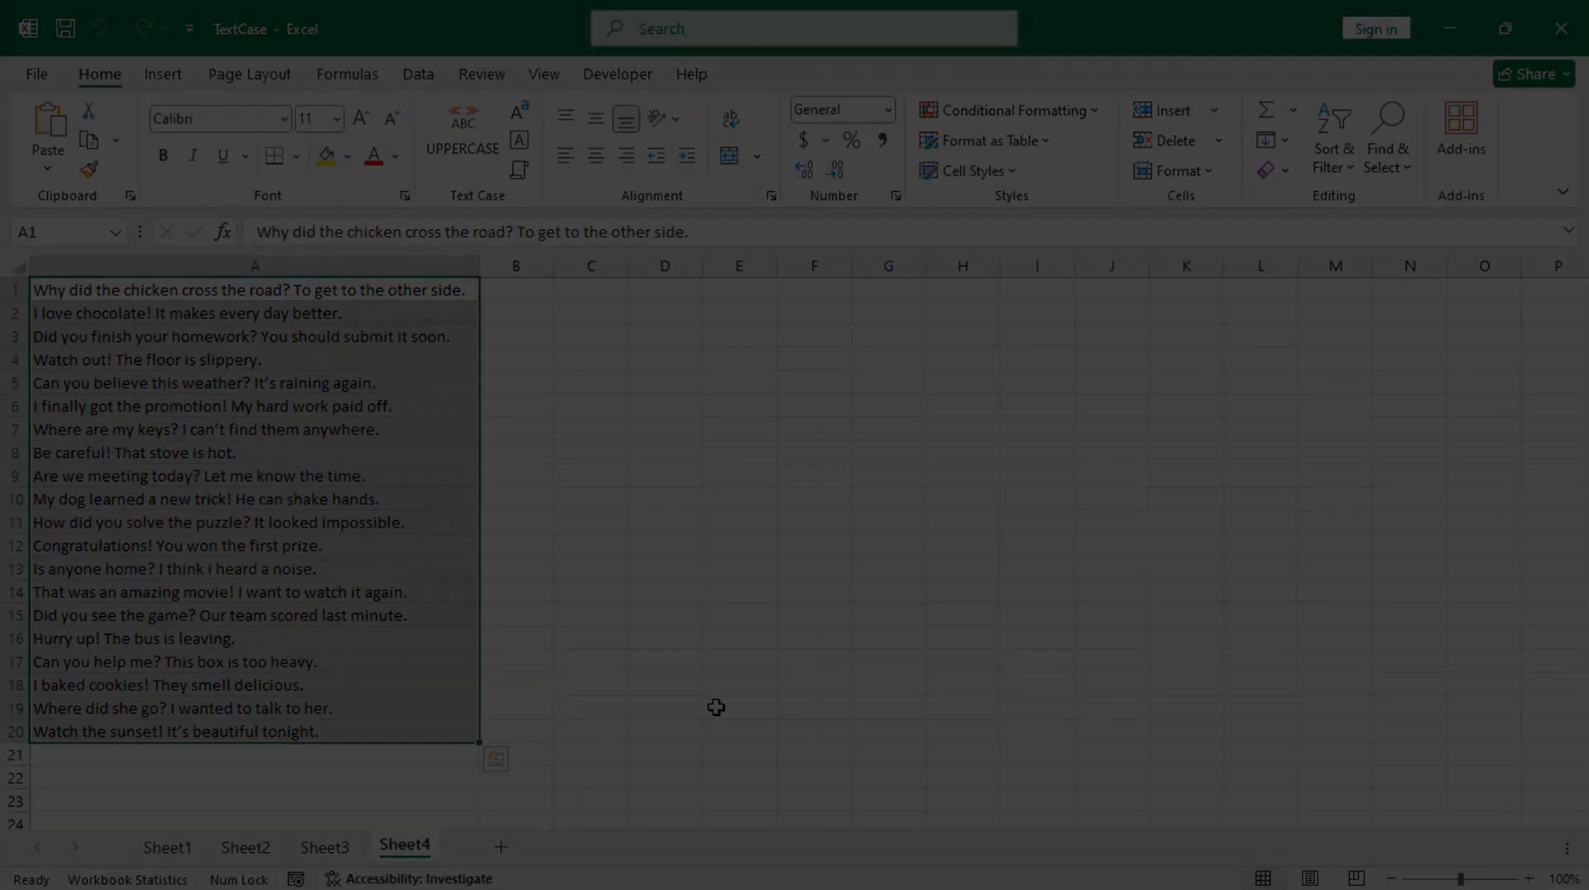